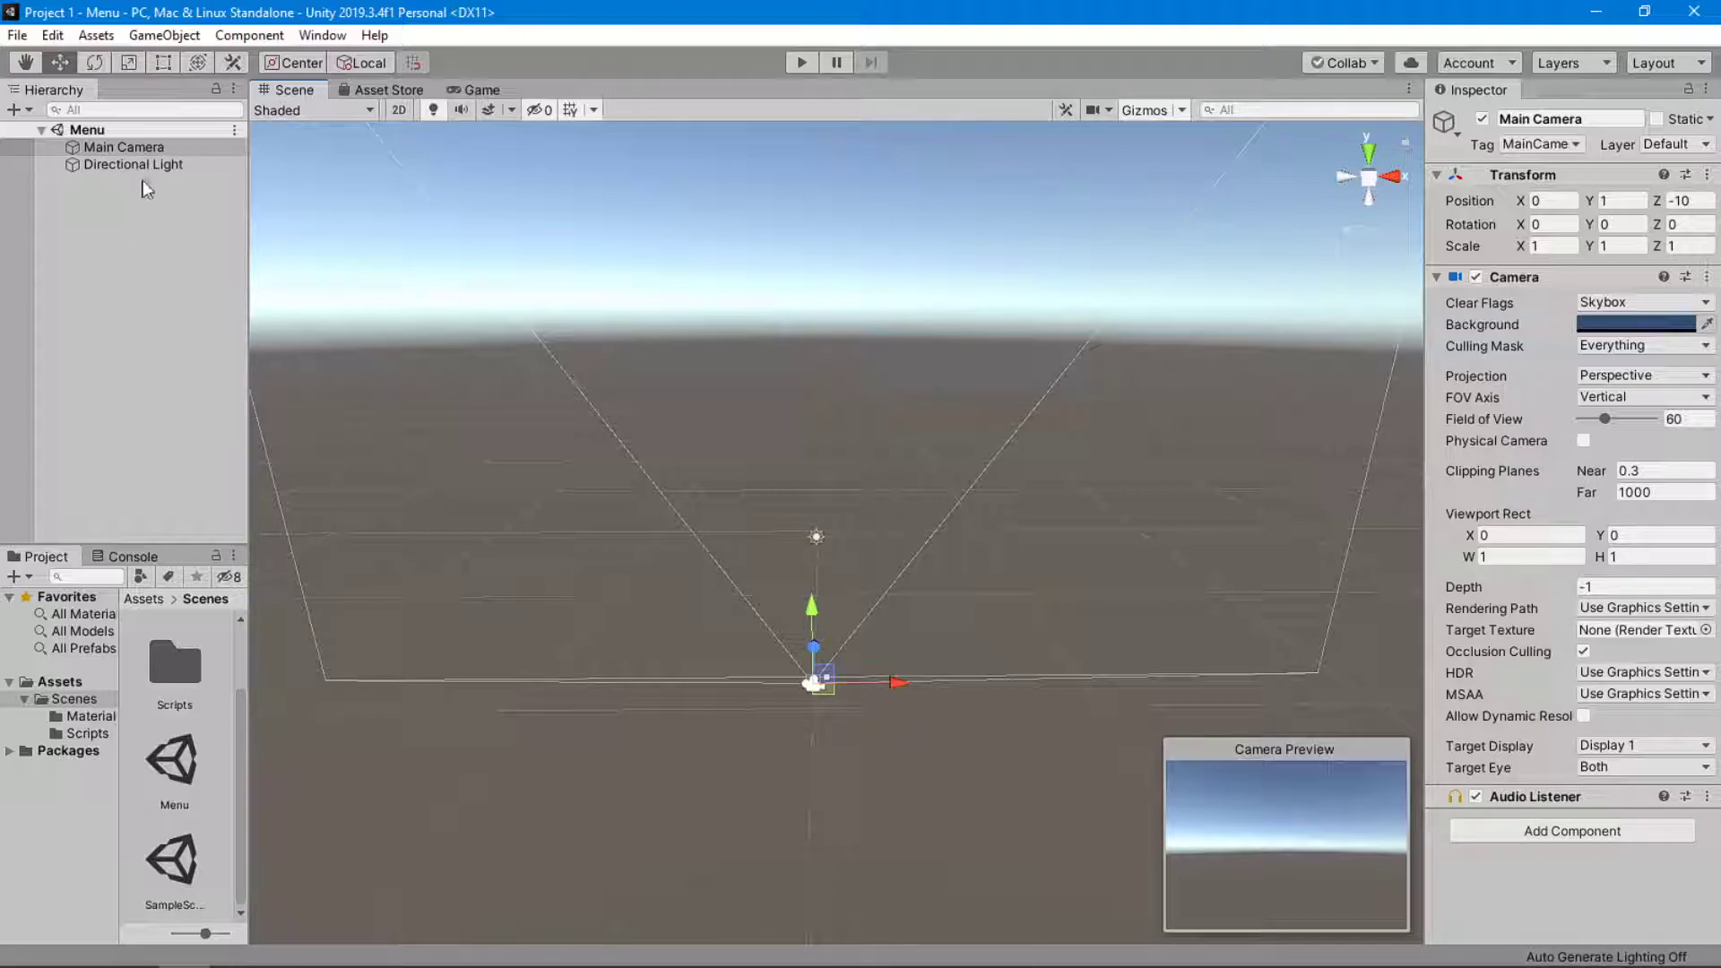
Add a UI Canvas to the Menu scene and create a UI Panel inside it.
right_click(139, 207)
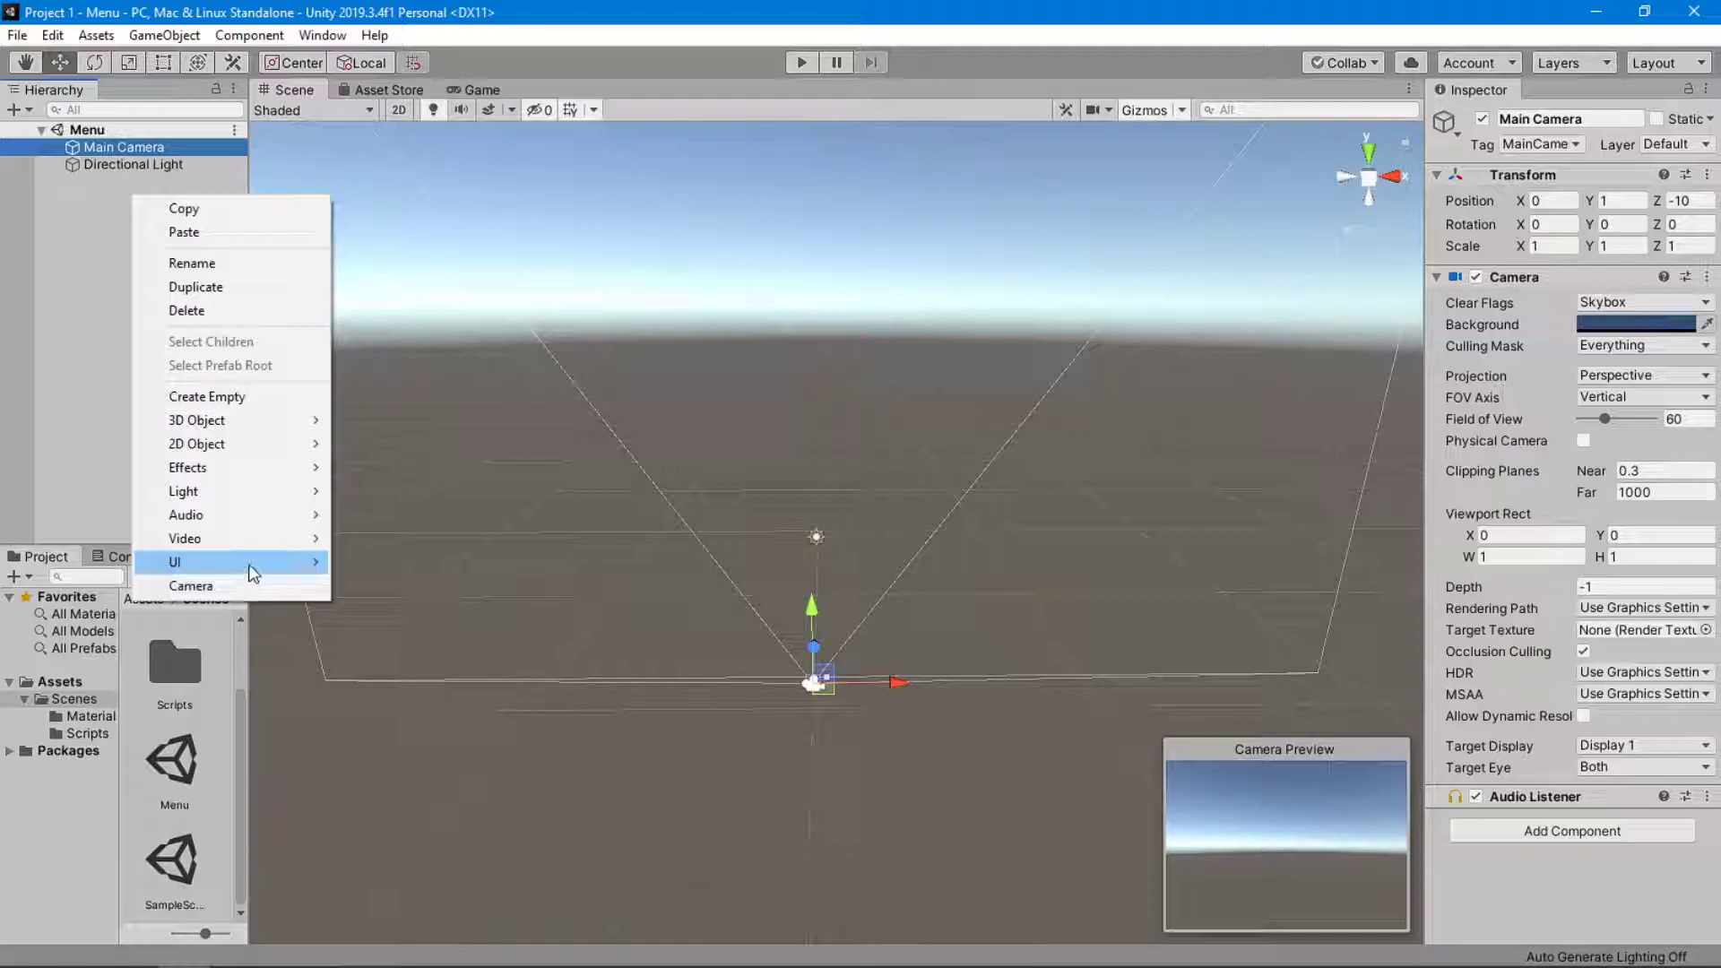
mouse_move(252, 570)
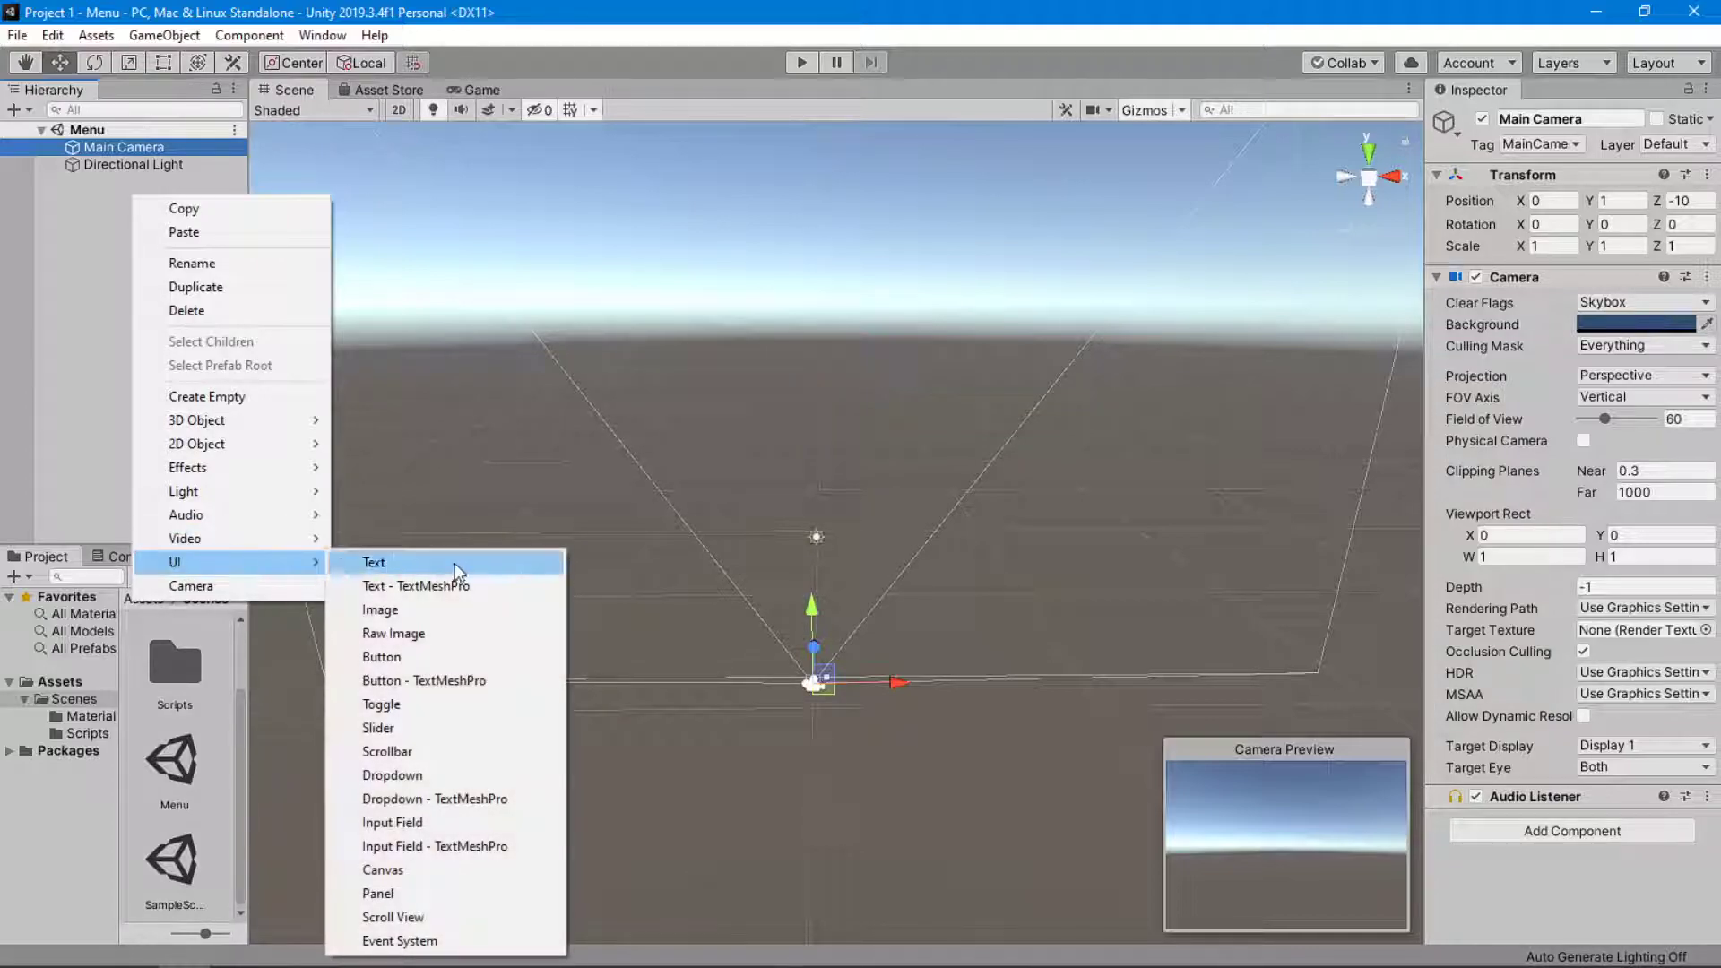
click(407, 871)
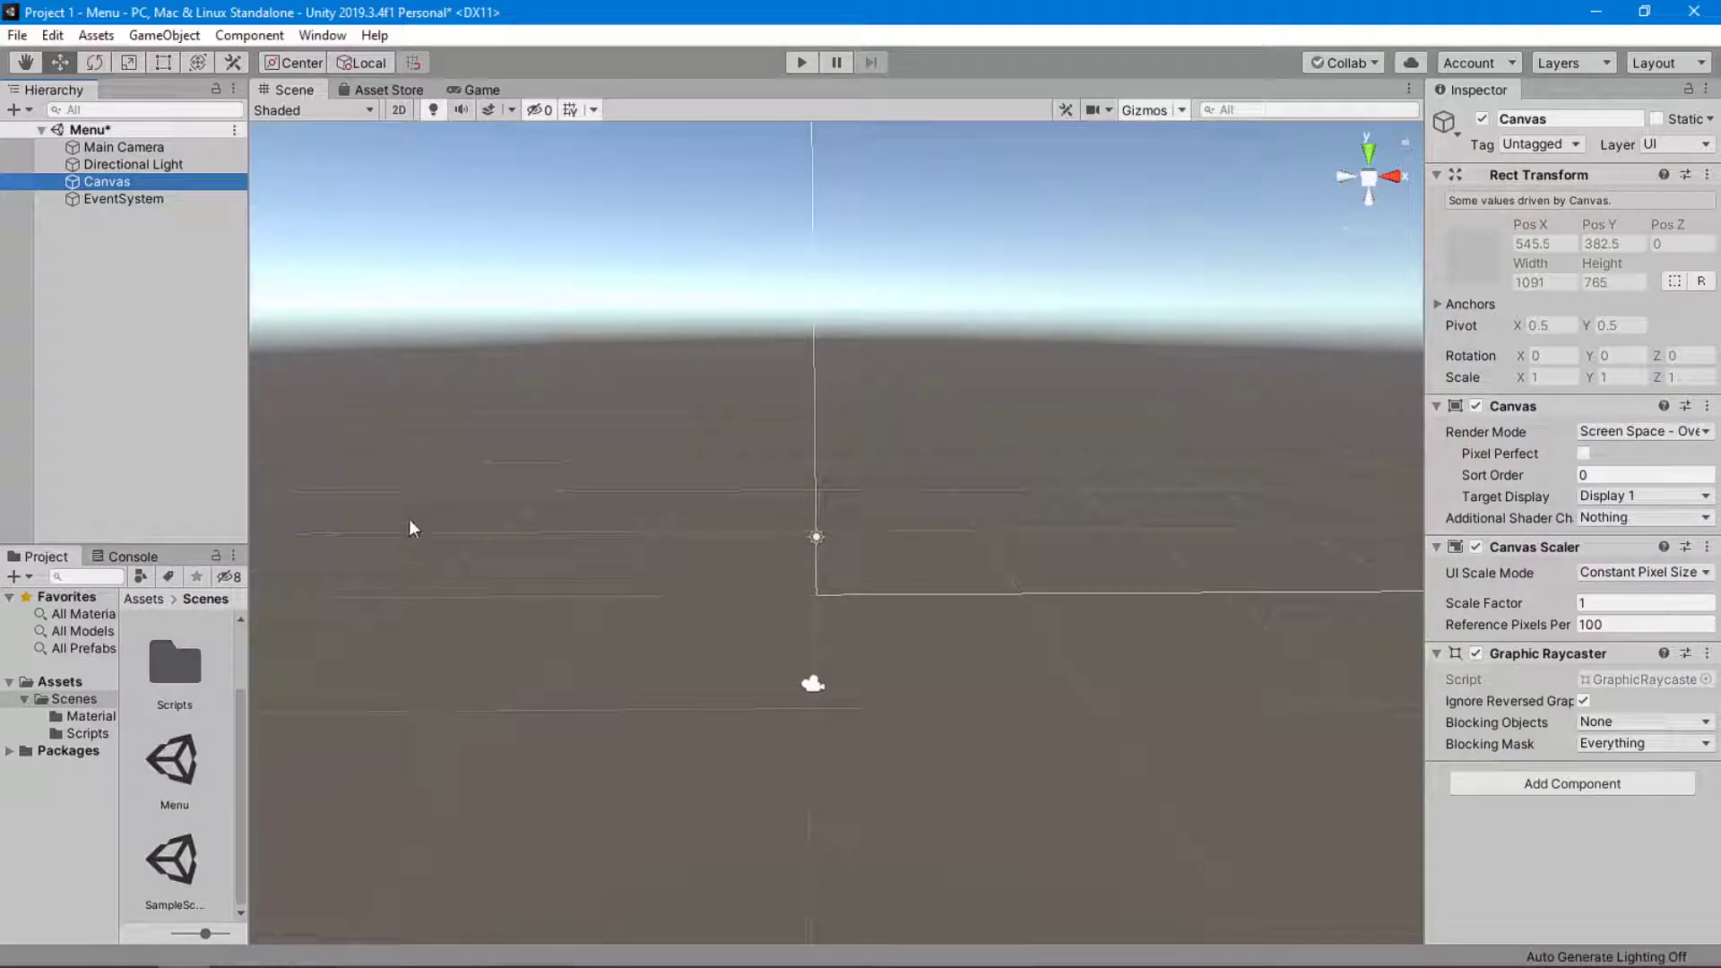
right_click(152, 190)
mouse_move(224, 553)
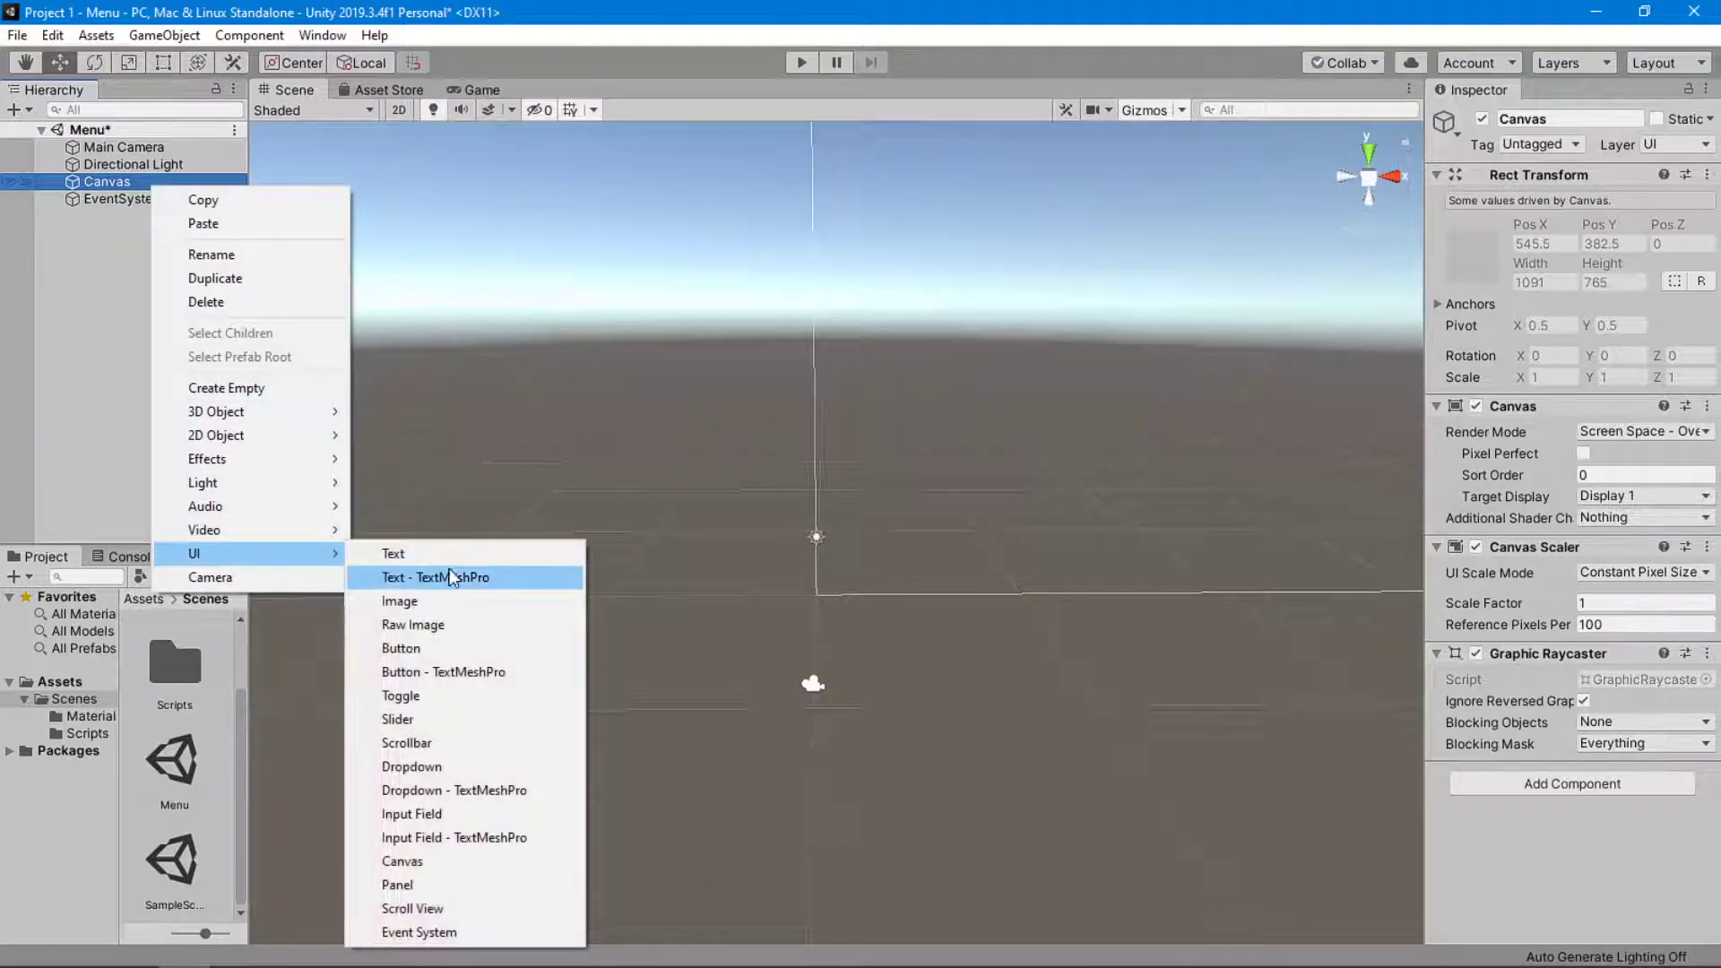
click(448, 885)
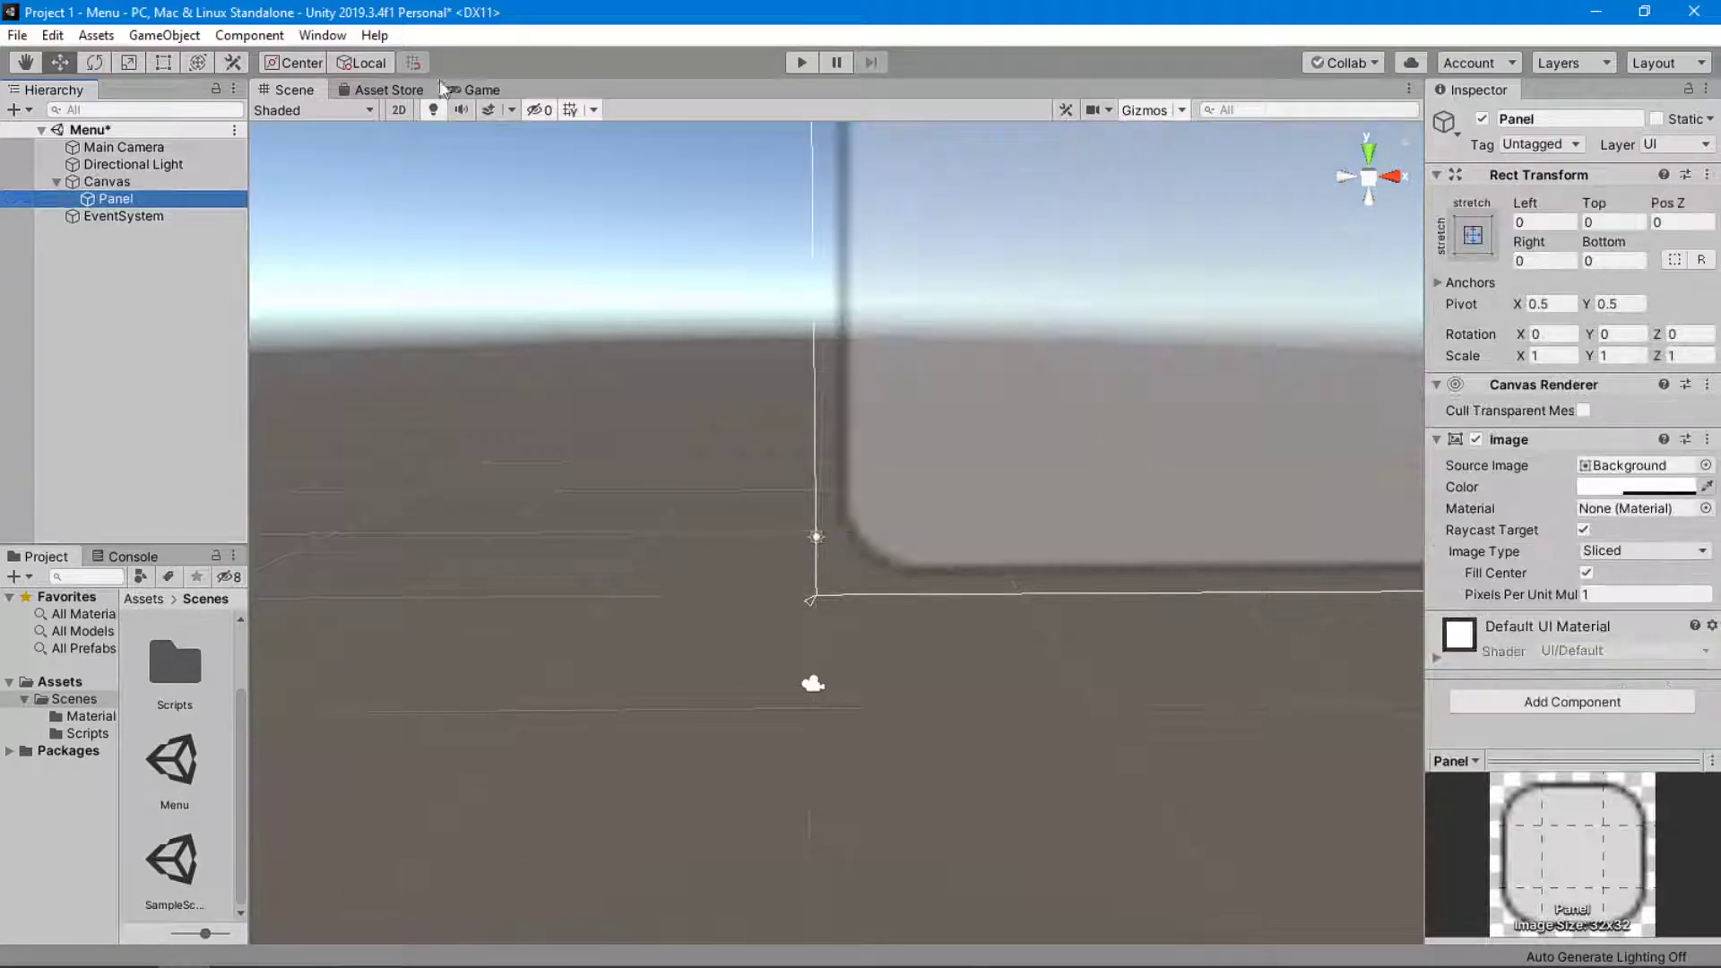
View the whole panel in the scene and inspect the Canvas's Render Mode setting.
scroll(713, 371, down, 5)
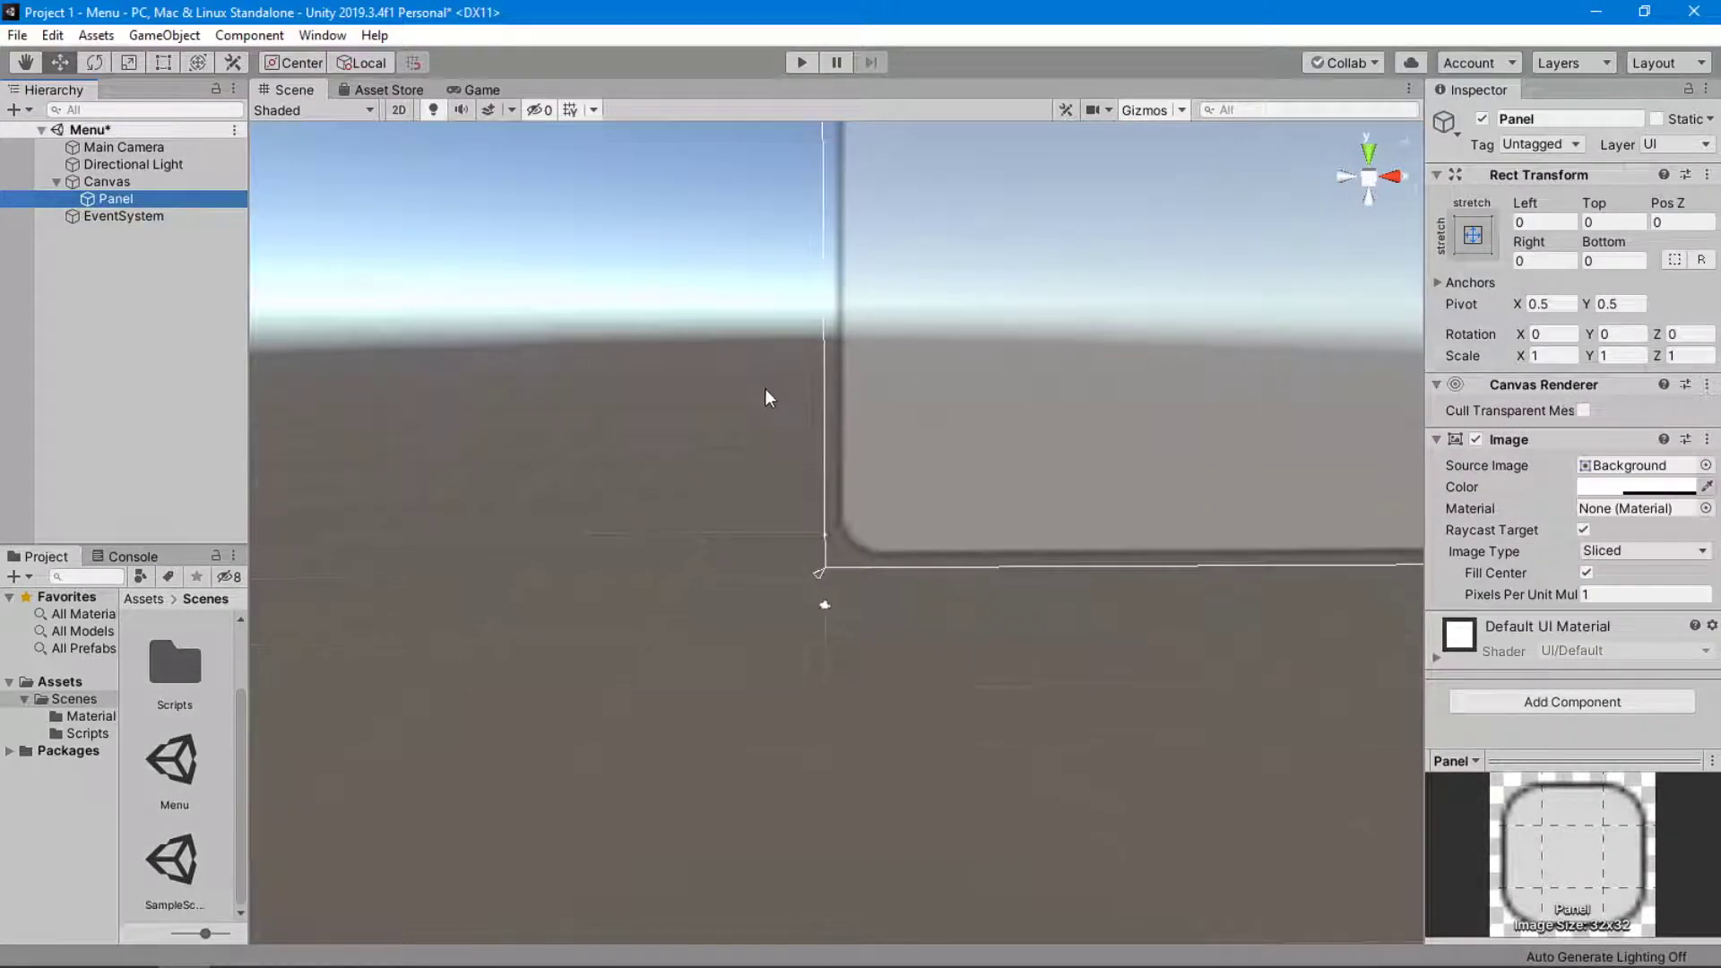
middle_drag(760, 374, 535, 527)
scroll(536, 525, down, 8)
scroll(654, 531, down, 4)
middle_drag(905, 469, 729, 600)
right_drag(745, 593, 755, 508)
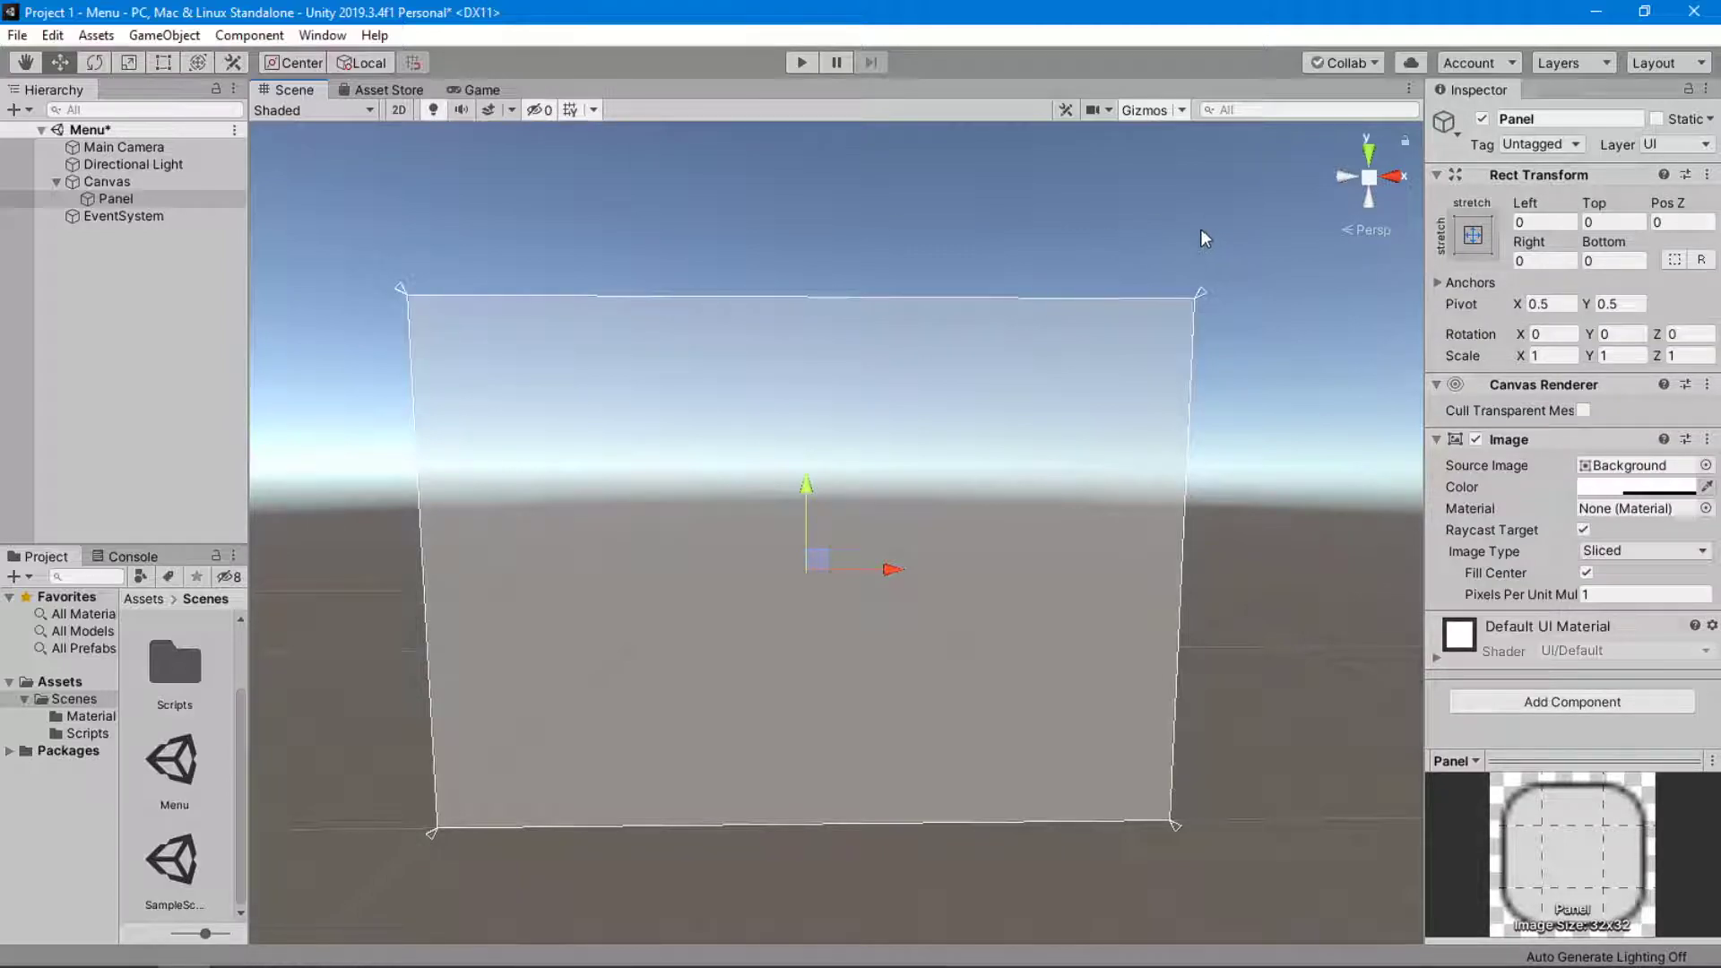
click(209, 185)
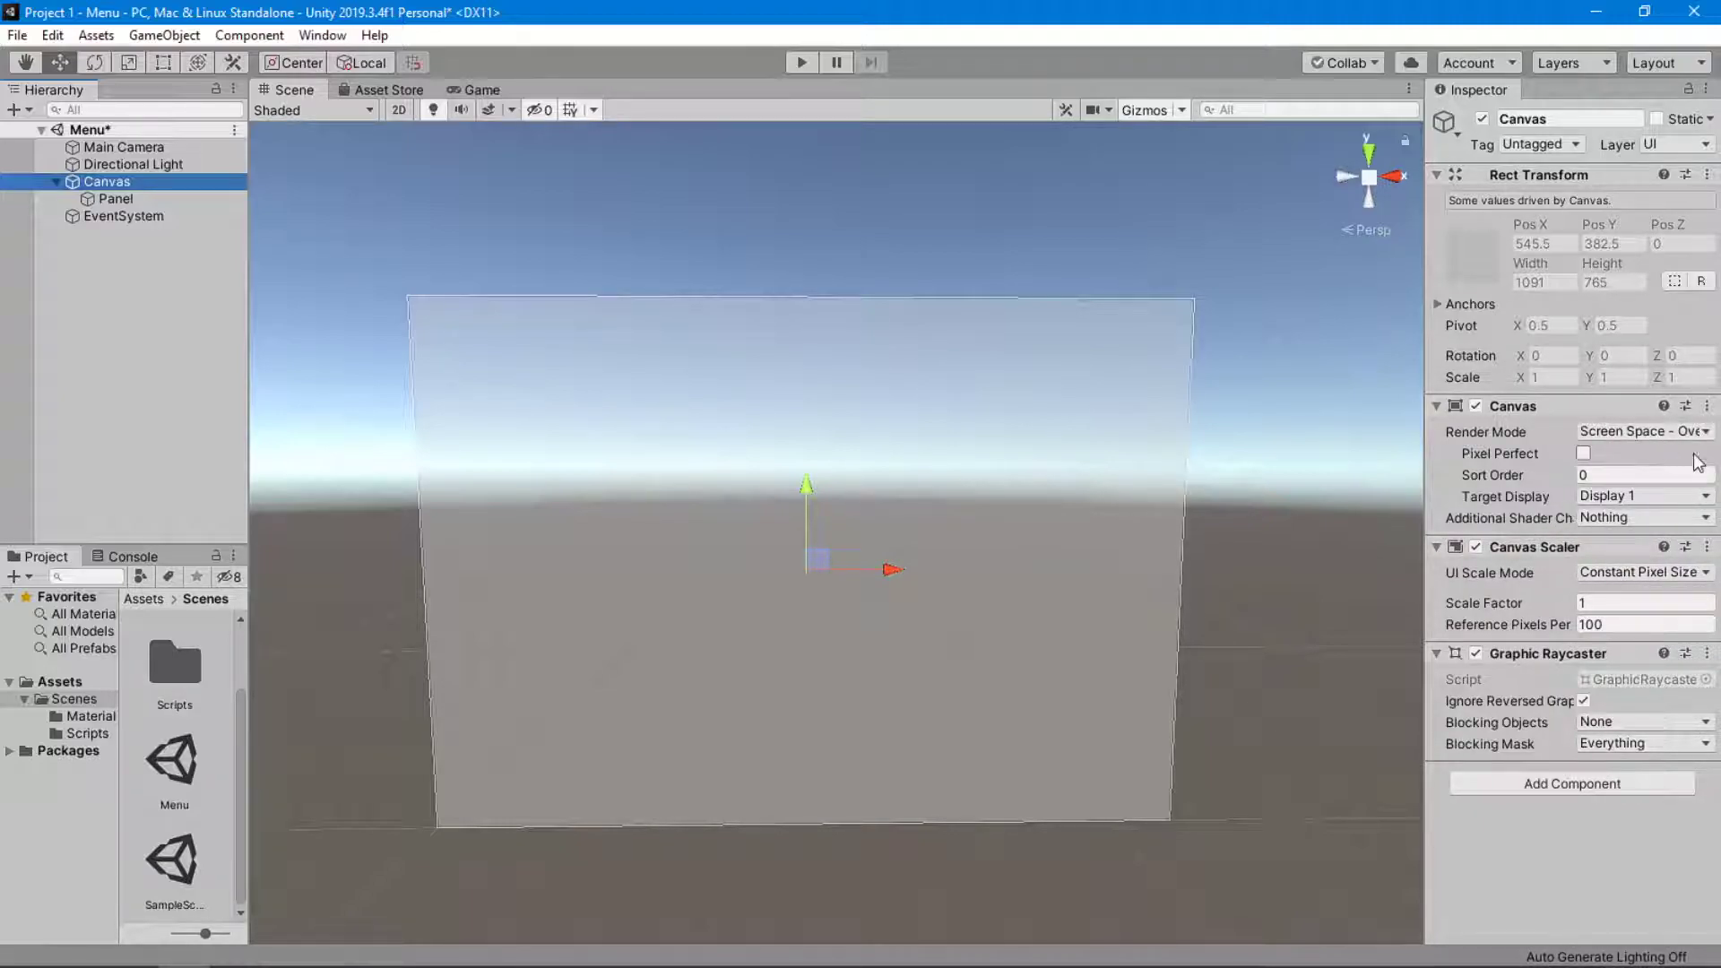
click(1605, 434)
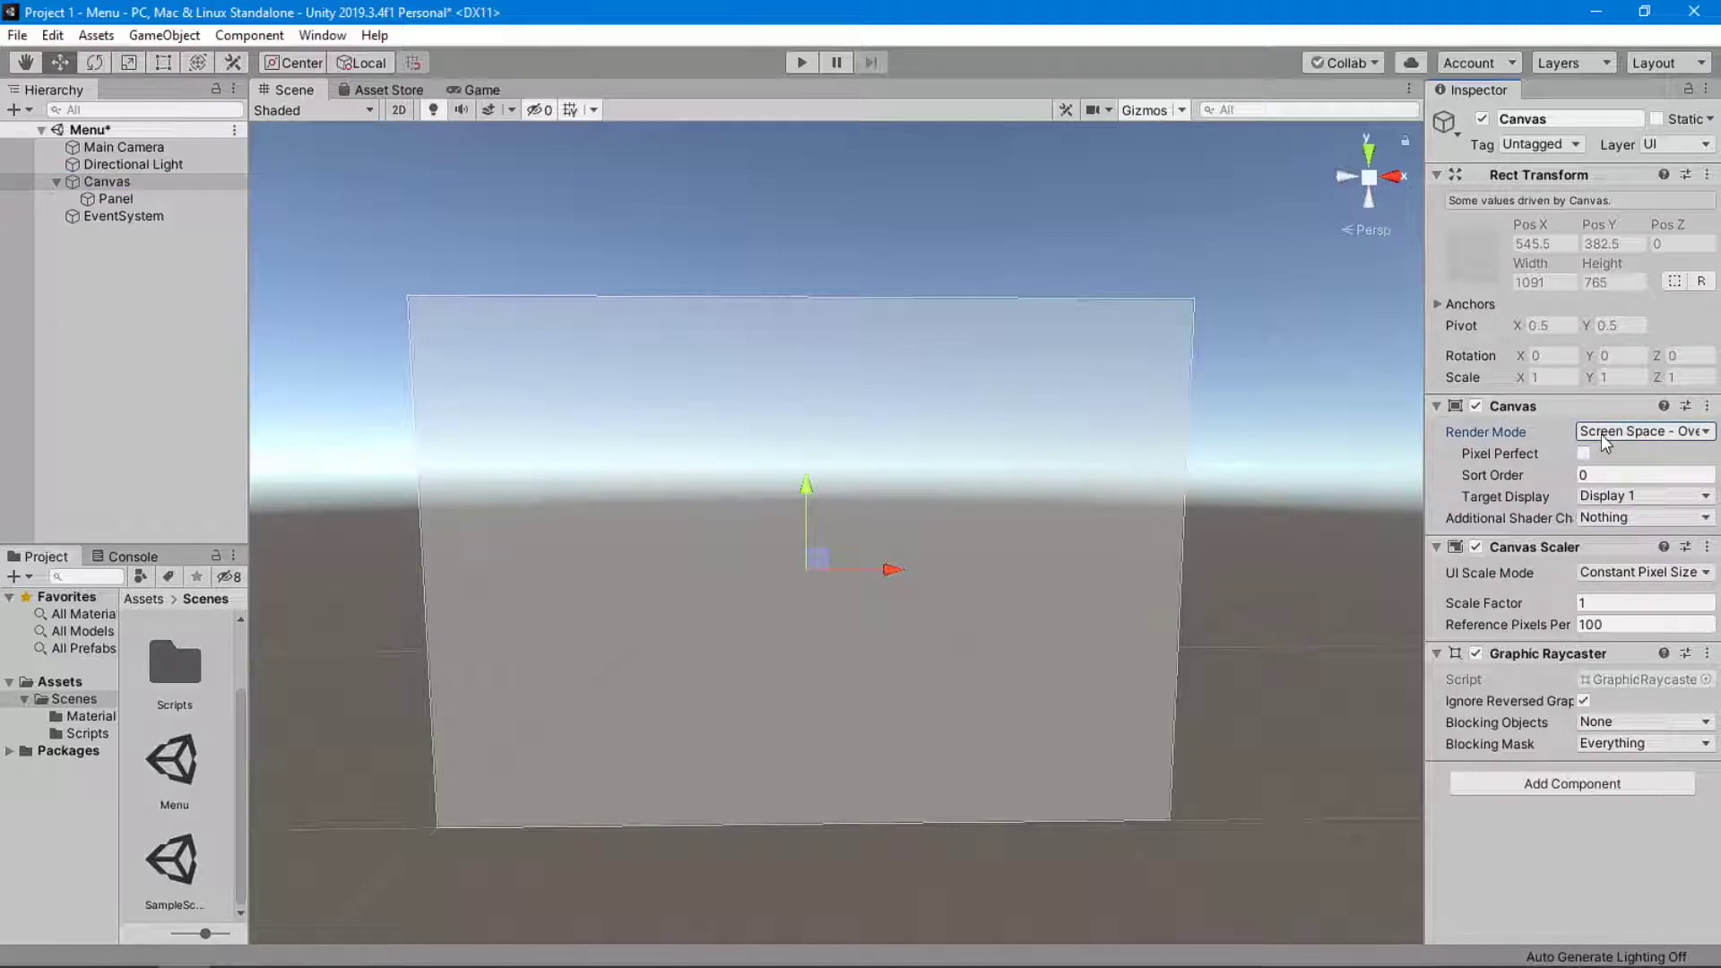
click(1614, 434)
click(1611, 430)
Disable the Main Camera and check how the scene renders in the Game view.
click(116, 147)
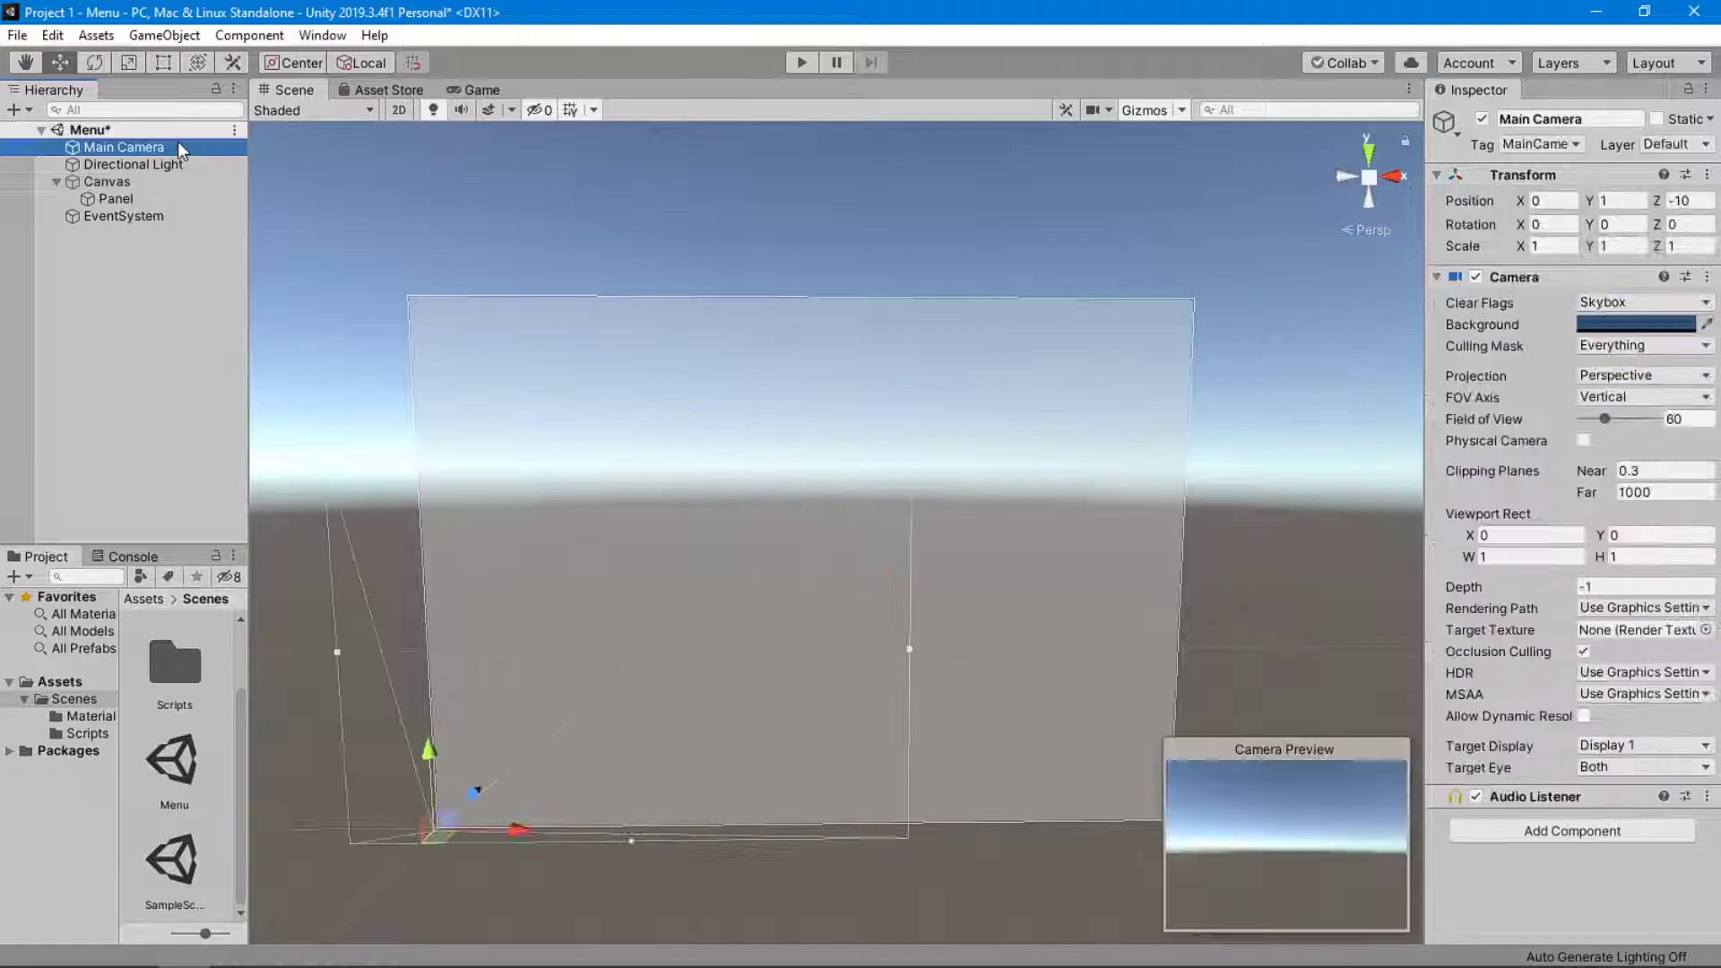
click(1481, 119)
click(475, 90)
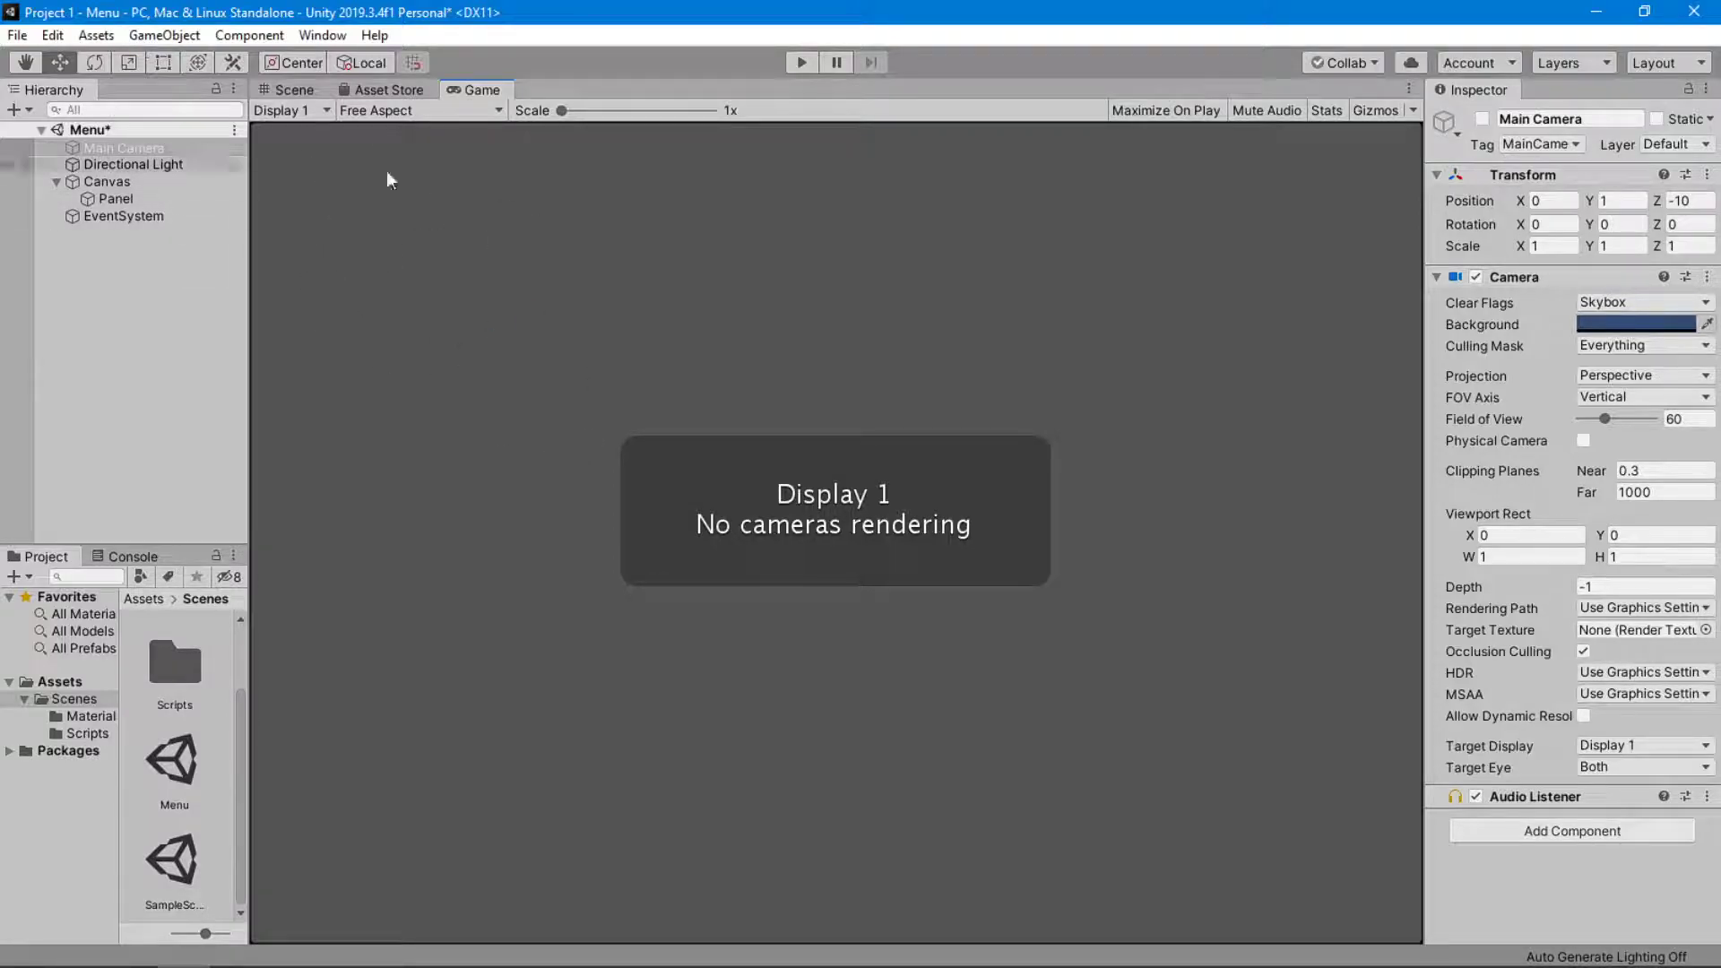
click(288, 89)
Switch the Scene view to 2D mode and frame the Canvas so it fills the view.
mouse_move(815, 678)
alt+mouse_down()
mouse_move(780, 615)
mouse_move(833, 680)
mouse_move(789, 658)
alt+mouse_up()
click(400, 110)
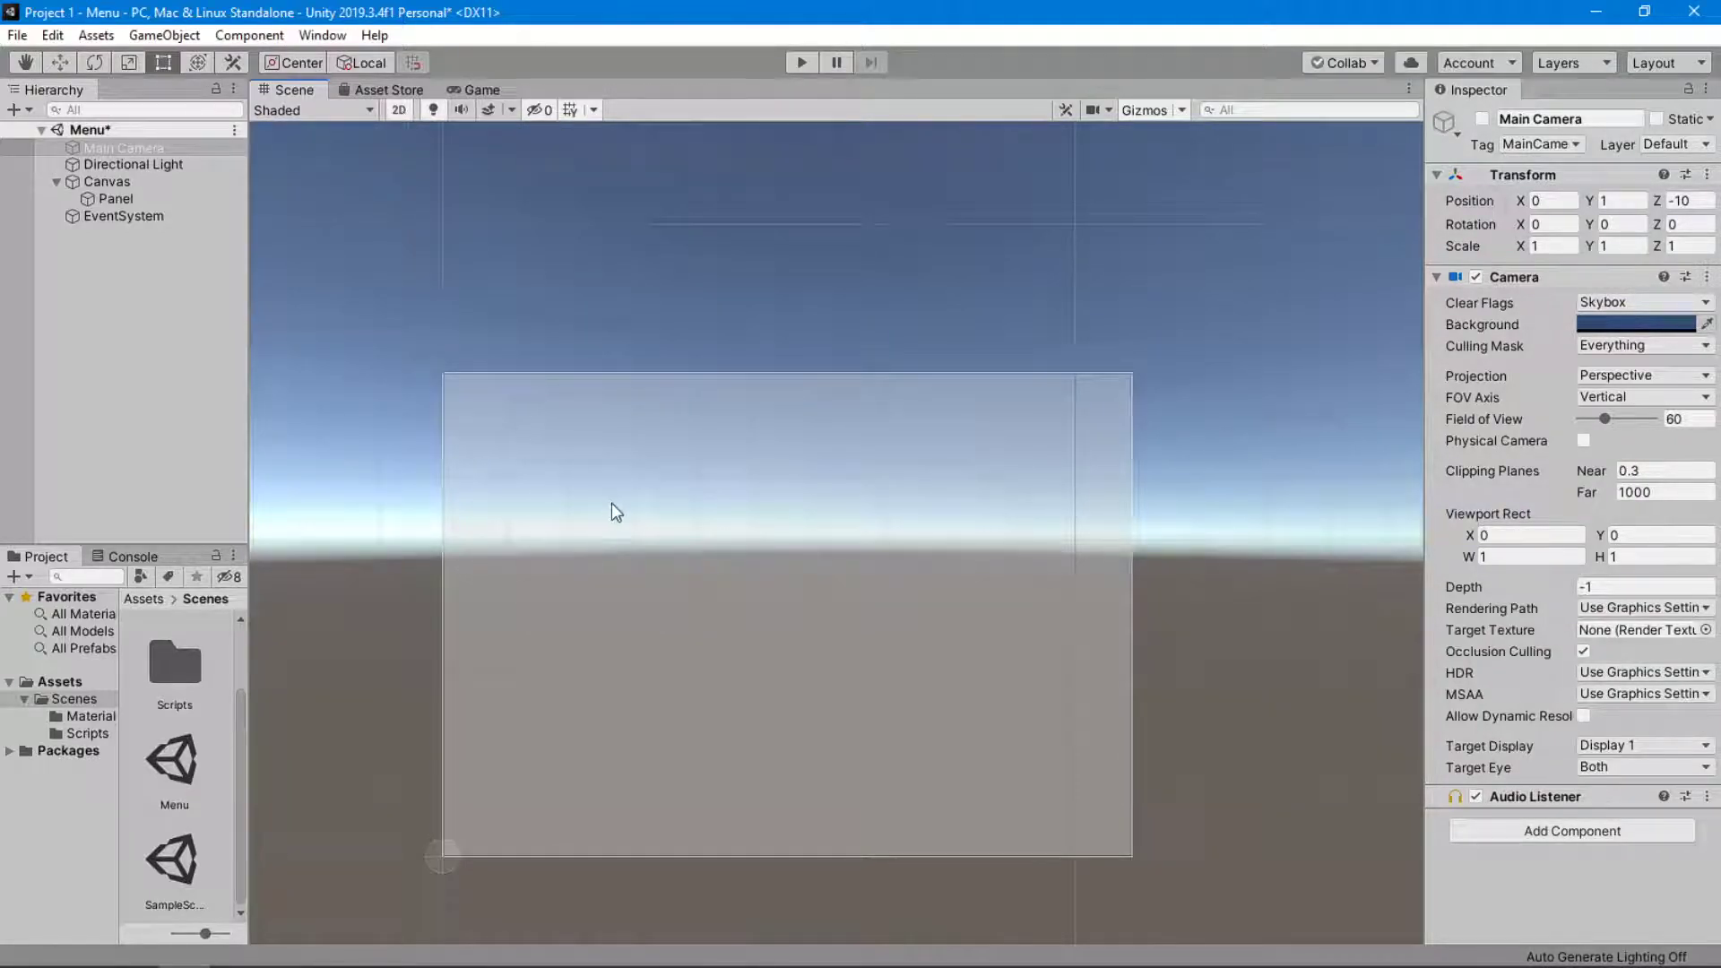
double_click(177, 181)
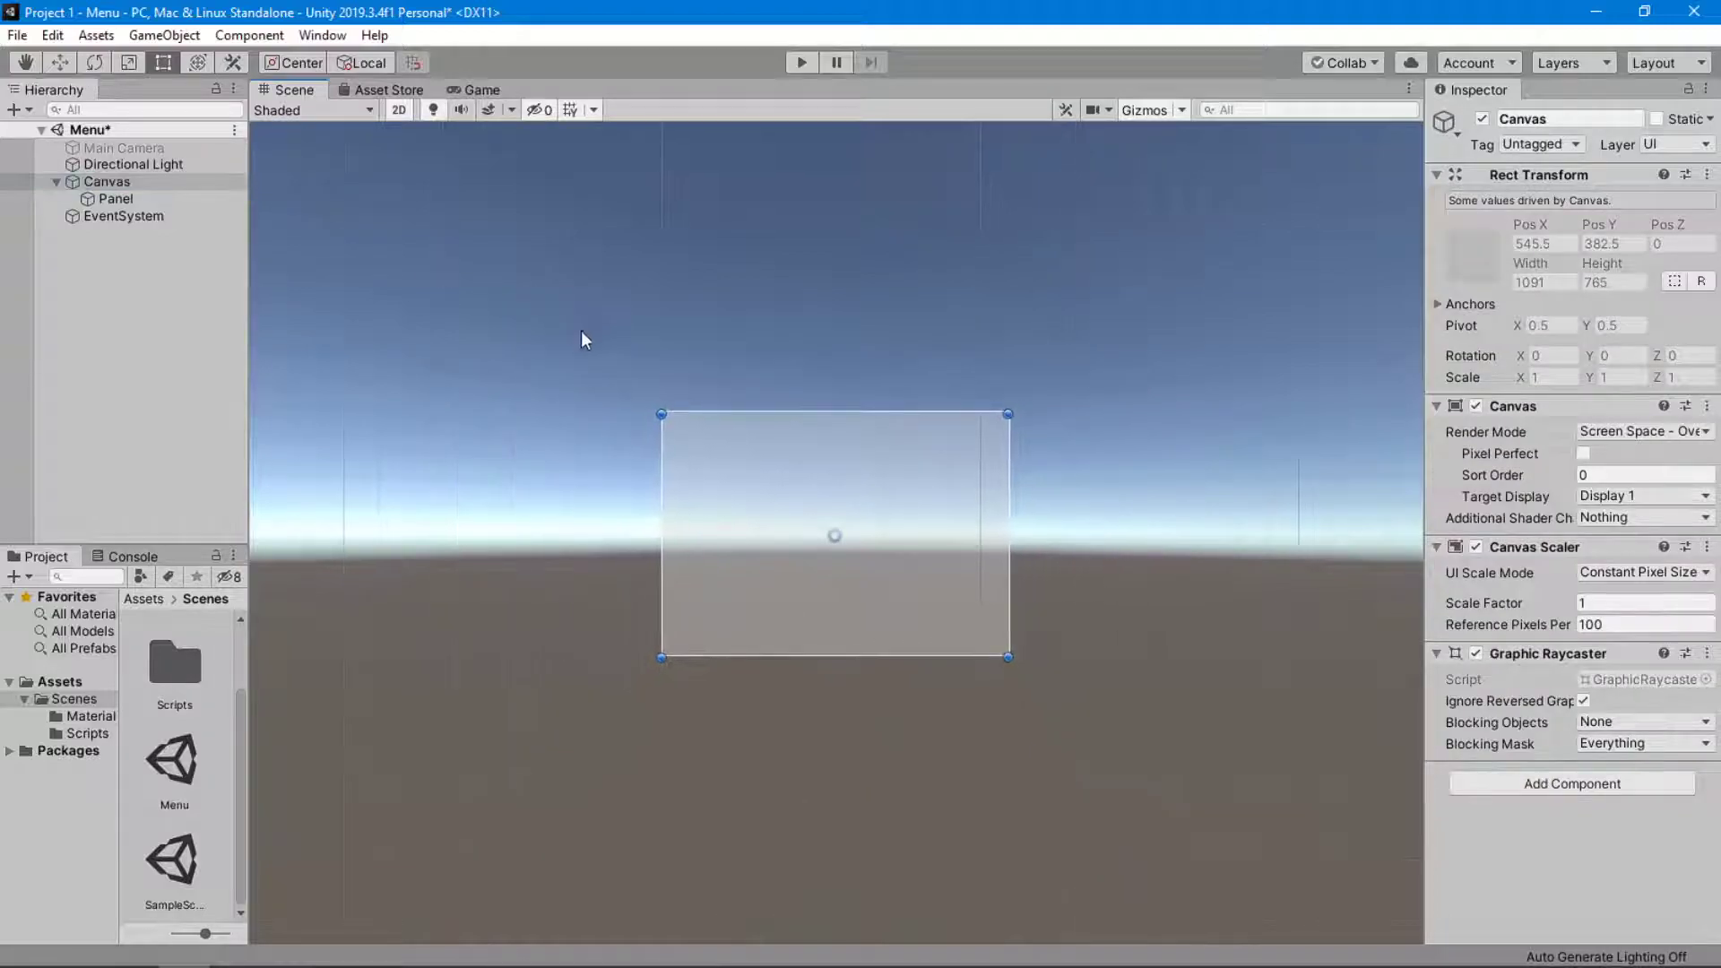
middle_drag(638, 413, 430, 338)
middle_drag(568, 390, 598, 326)
scroll(649, 394, up, 5)
scroll(706, 426, up, 1)
scroll(634, 325, up, 1)
scroll(636, 326, up, 3)
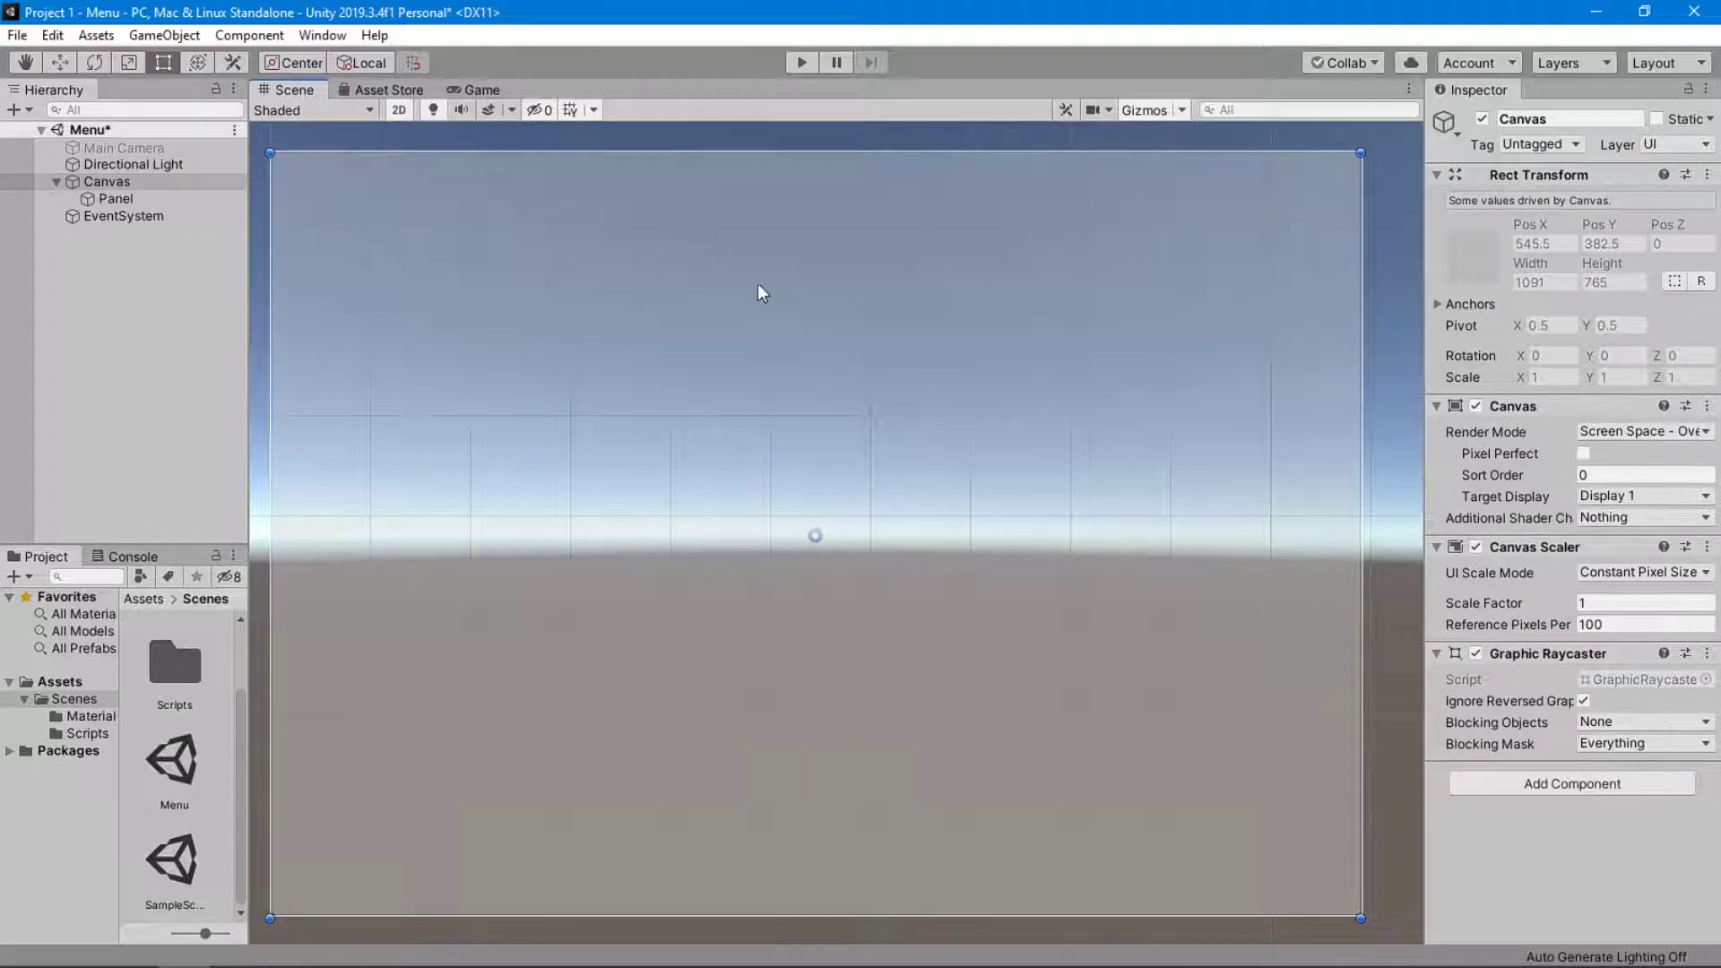
scroll(764, 315, down, 1)
mouse_move(763, 315)
middle_down()
mouse_move(791, 312)
mouse_move(803, 345)
mouse_move(782, 342)
middle_up()
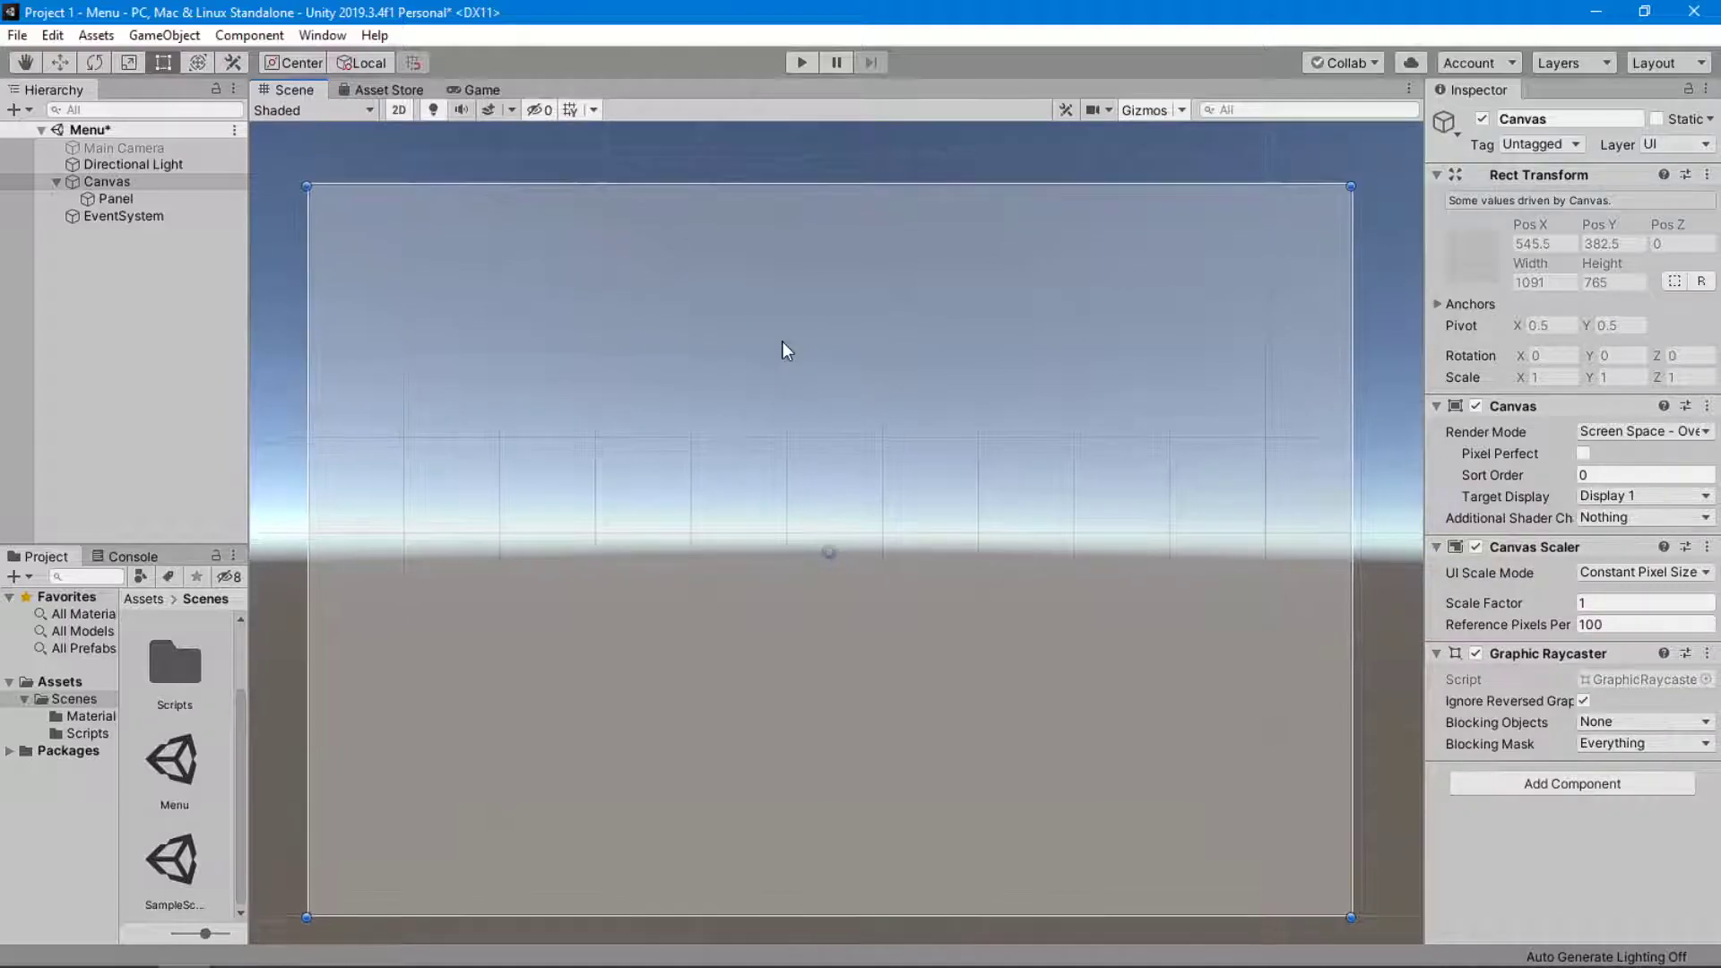
Delete the Directional Light from the scene and save the Menu scene.
click(160, 165)
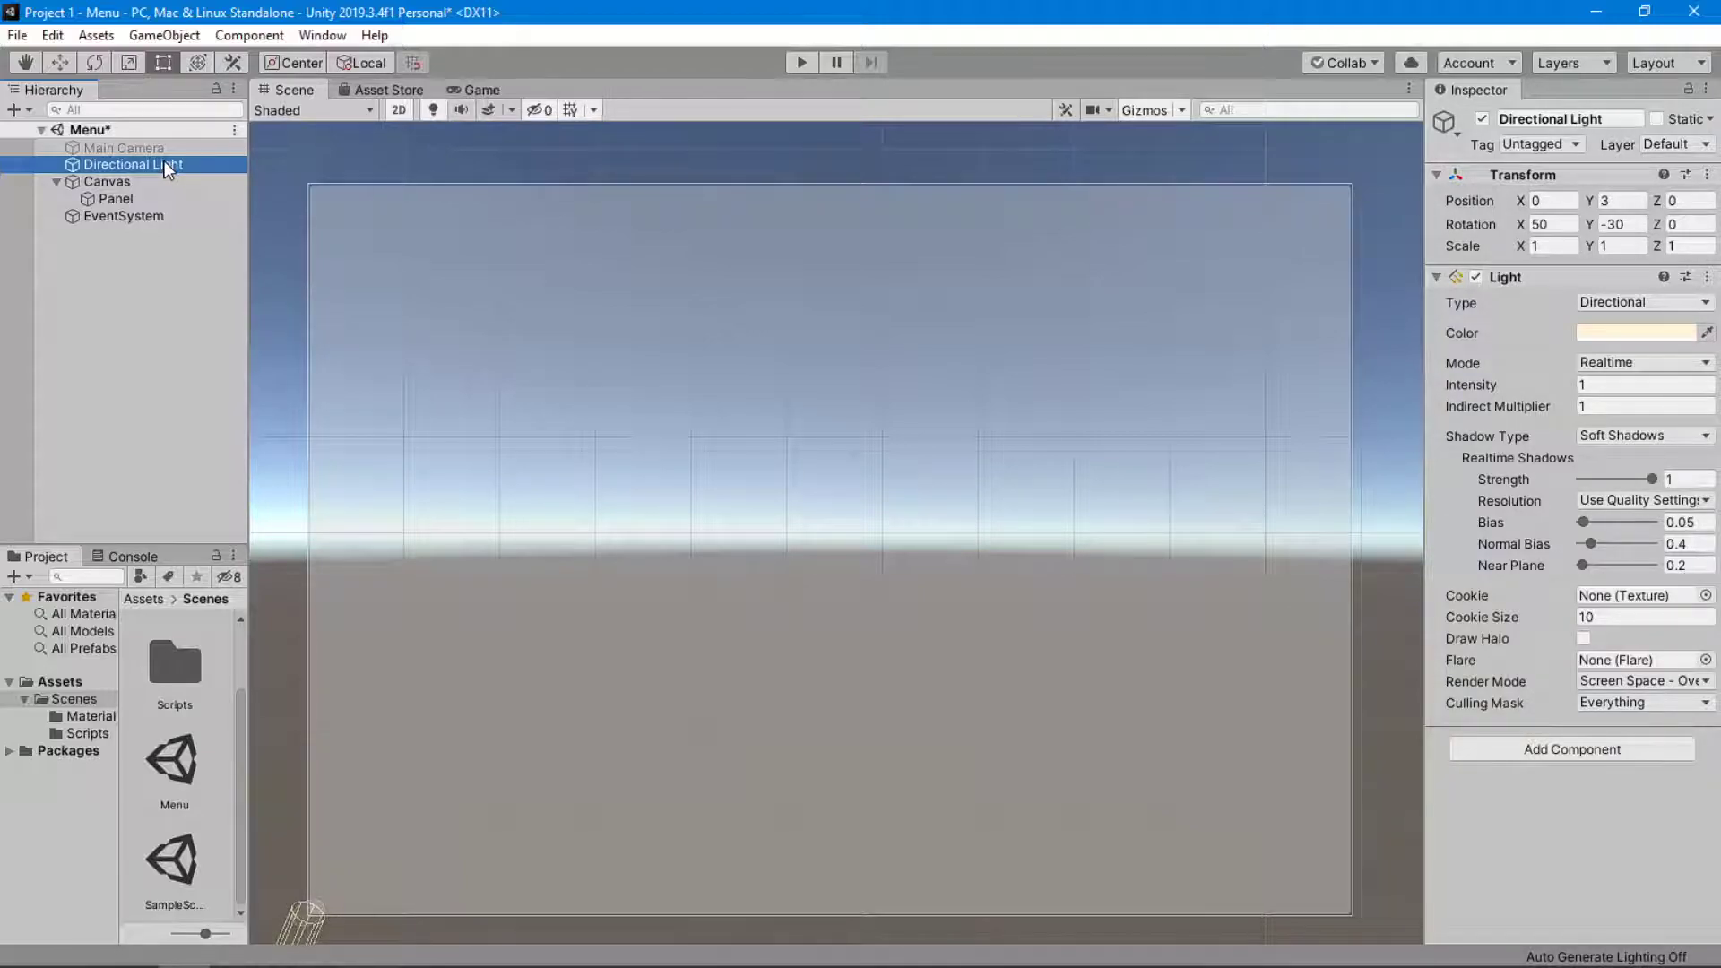
key(Delete)
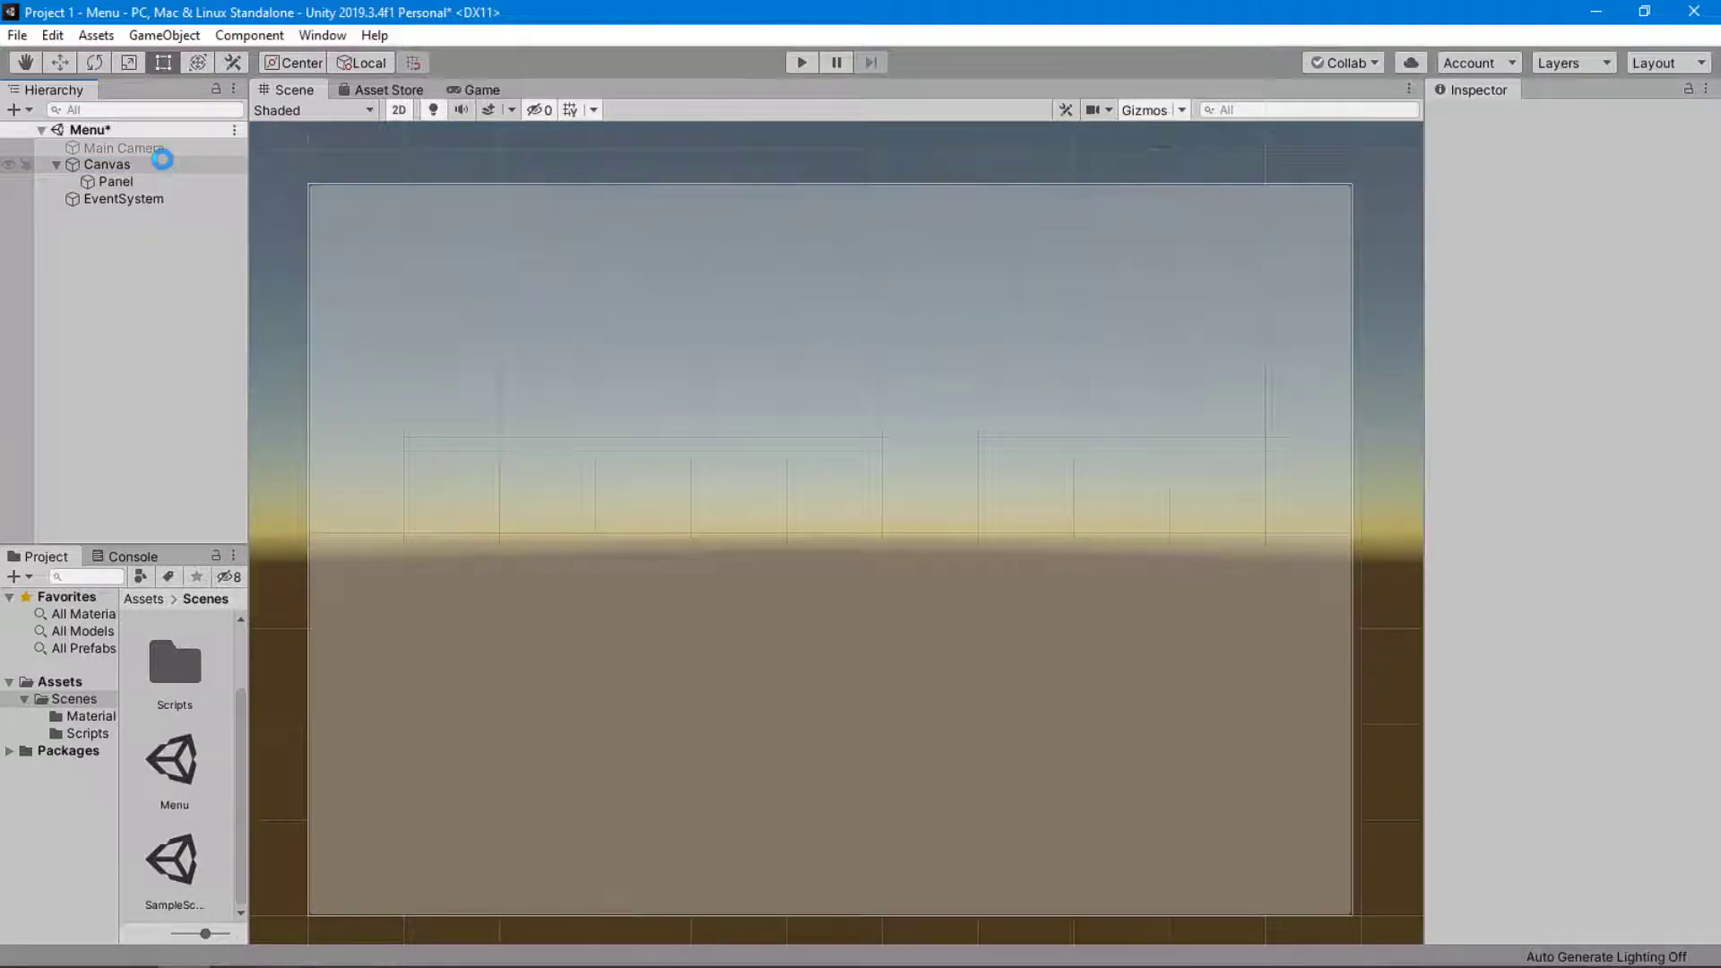
key(ctrl+s)
Check the Game view and re-enable the Main Camera.
click(473, 90)
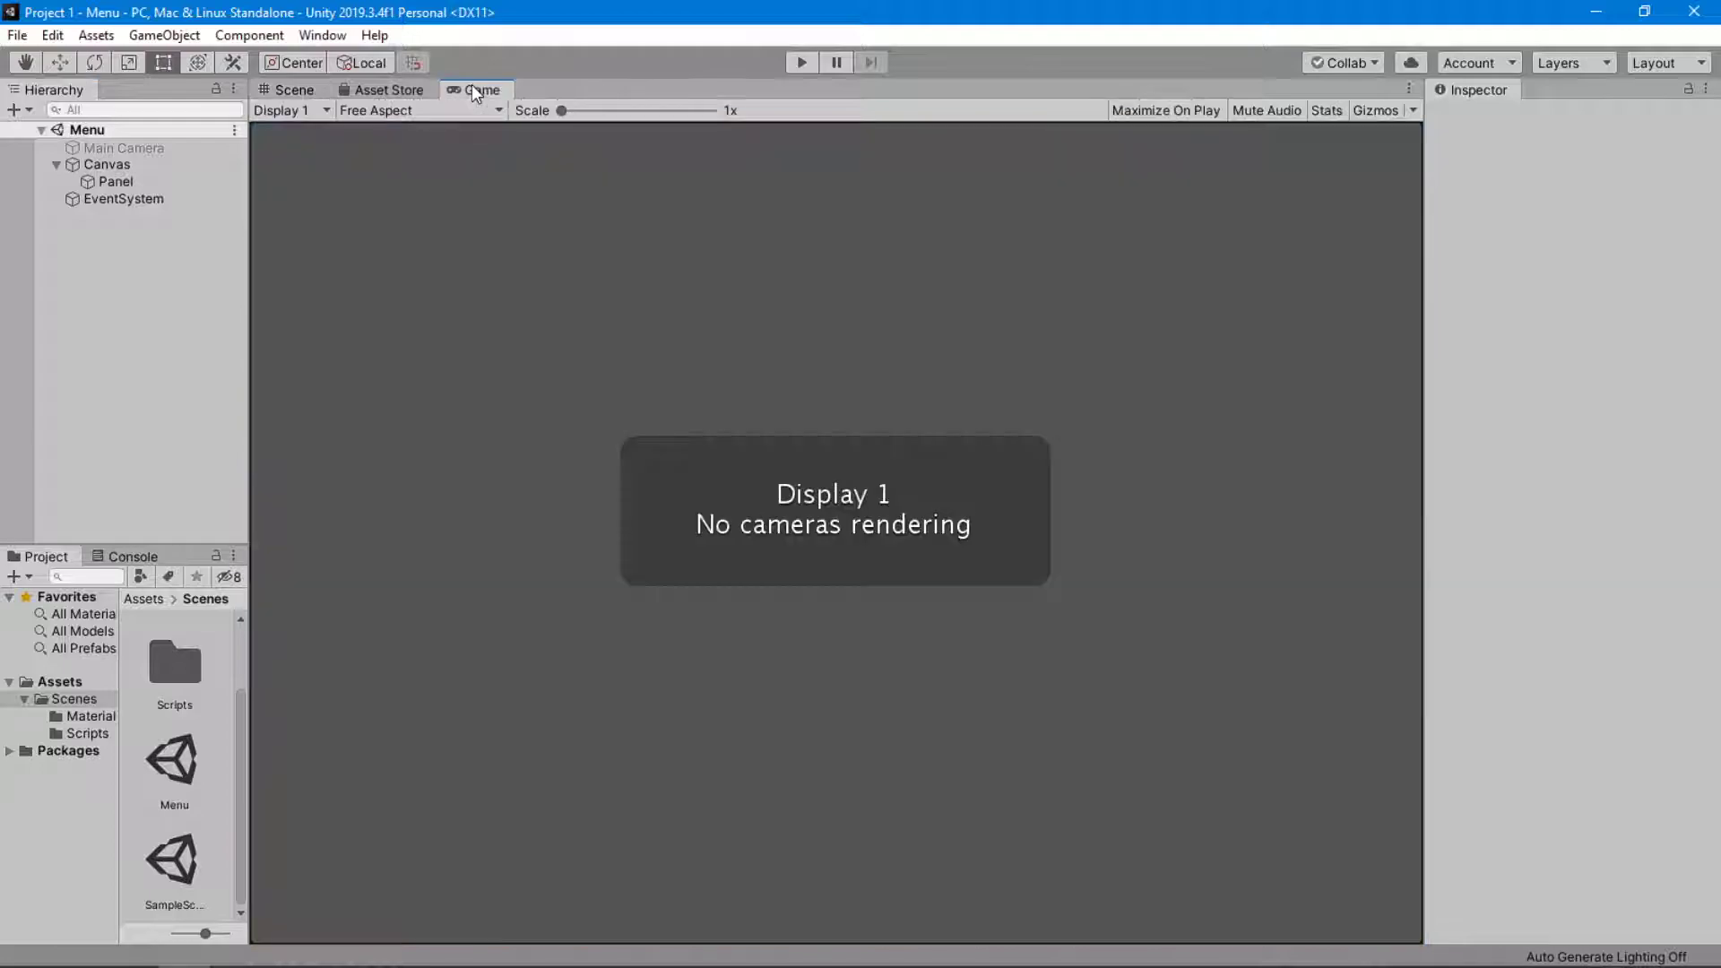
click(126, 147)
click(1482, 119)
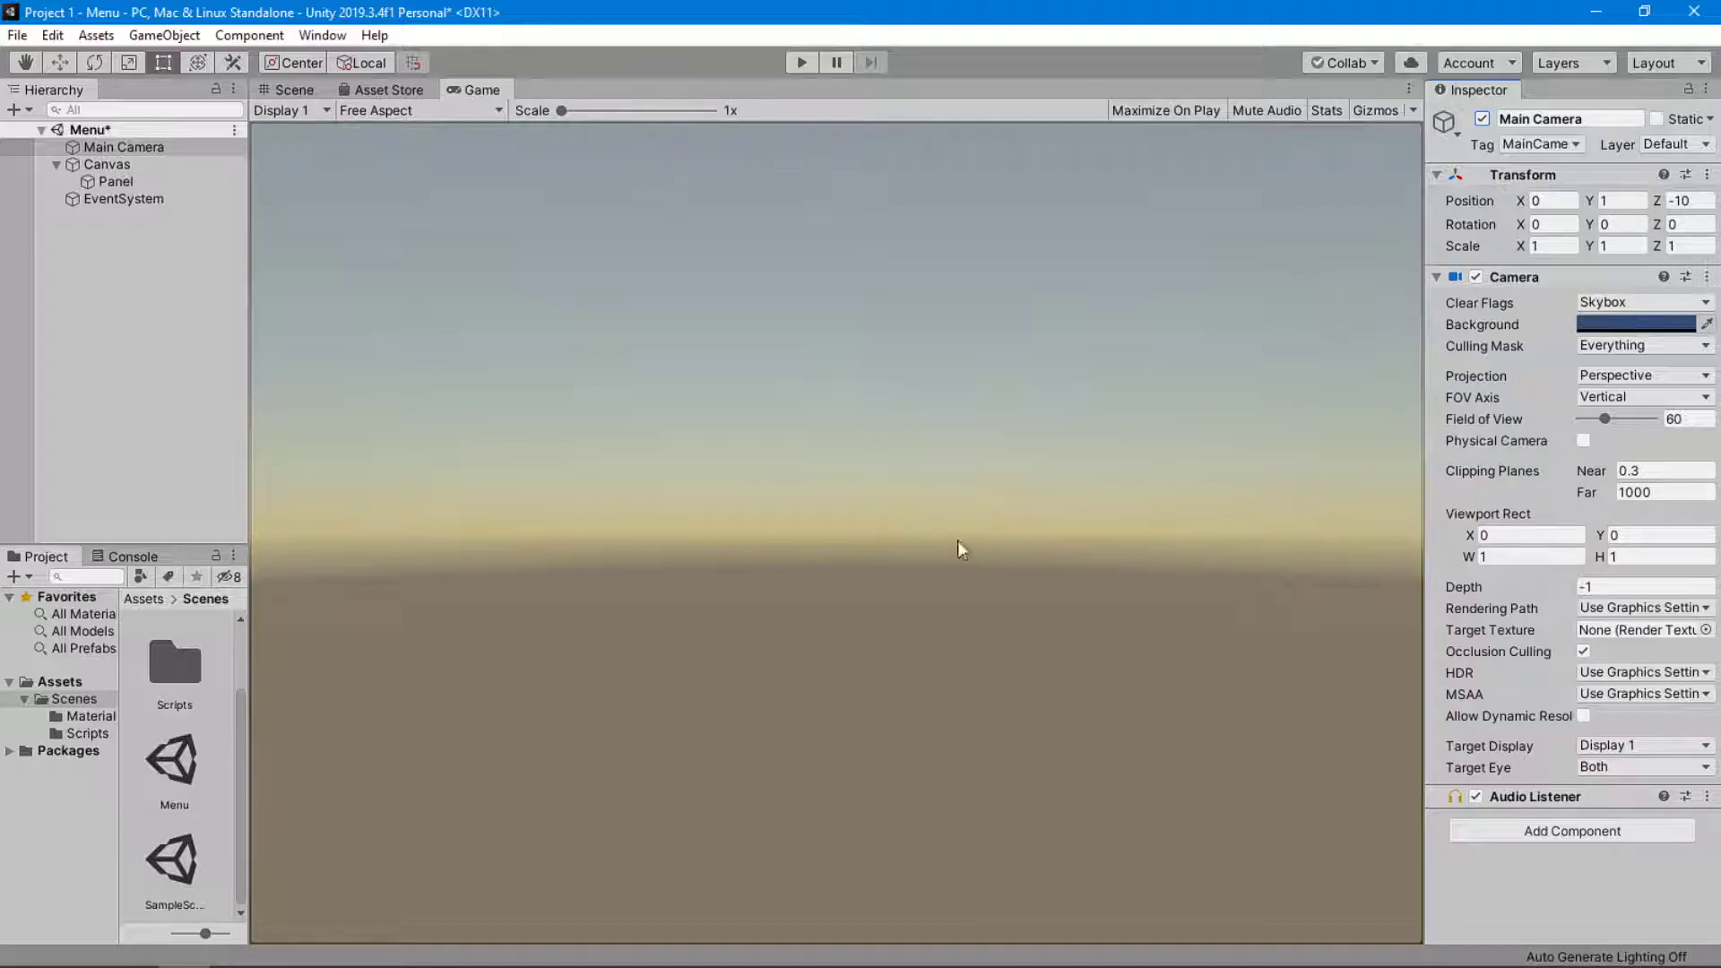
Make the Panel's image color fully opaque with an alpha of 255 and preview it in the Game view.
click(313, 86)
double_click(154, 179)
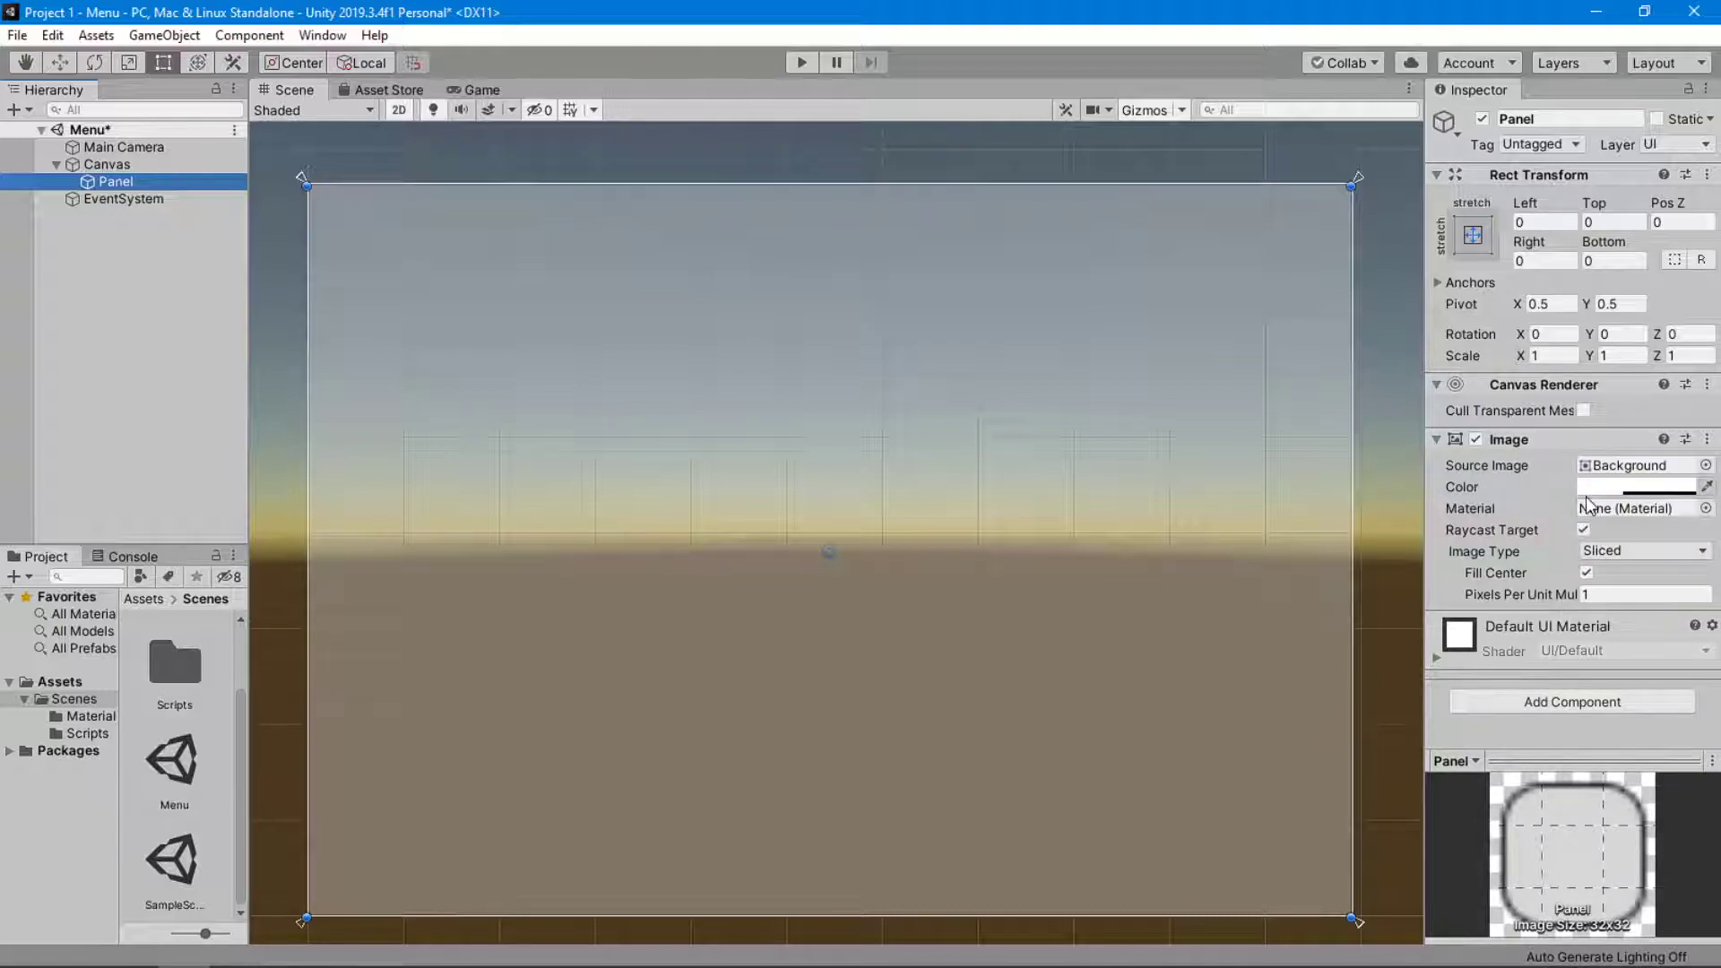
click(1635, 487)
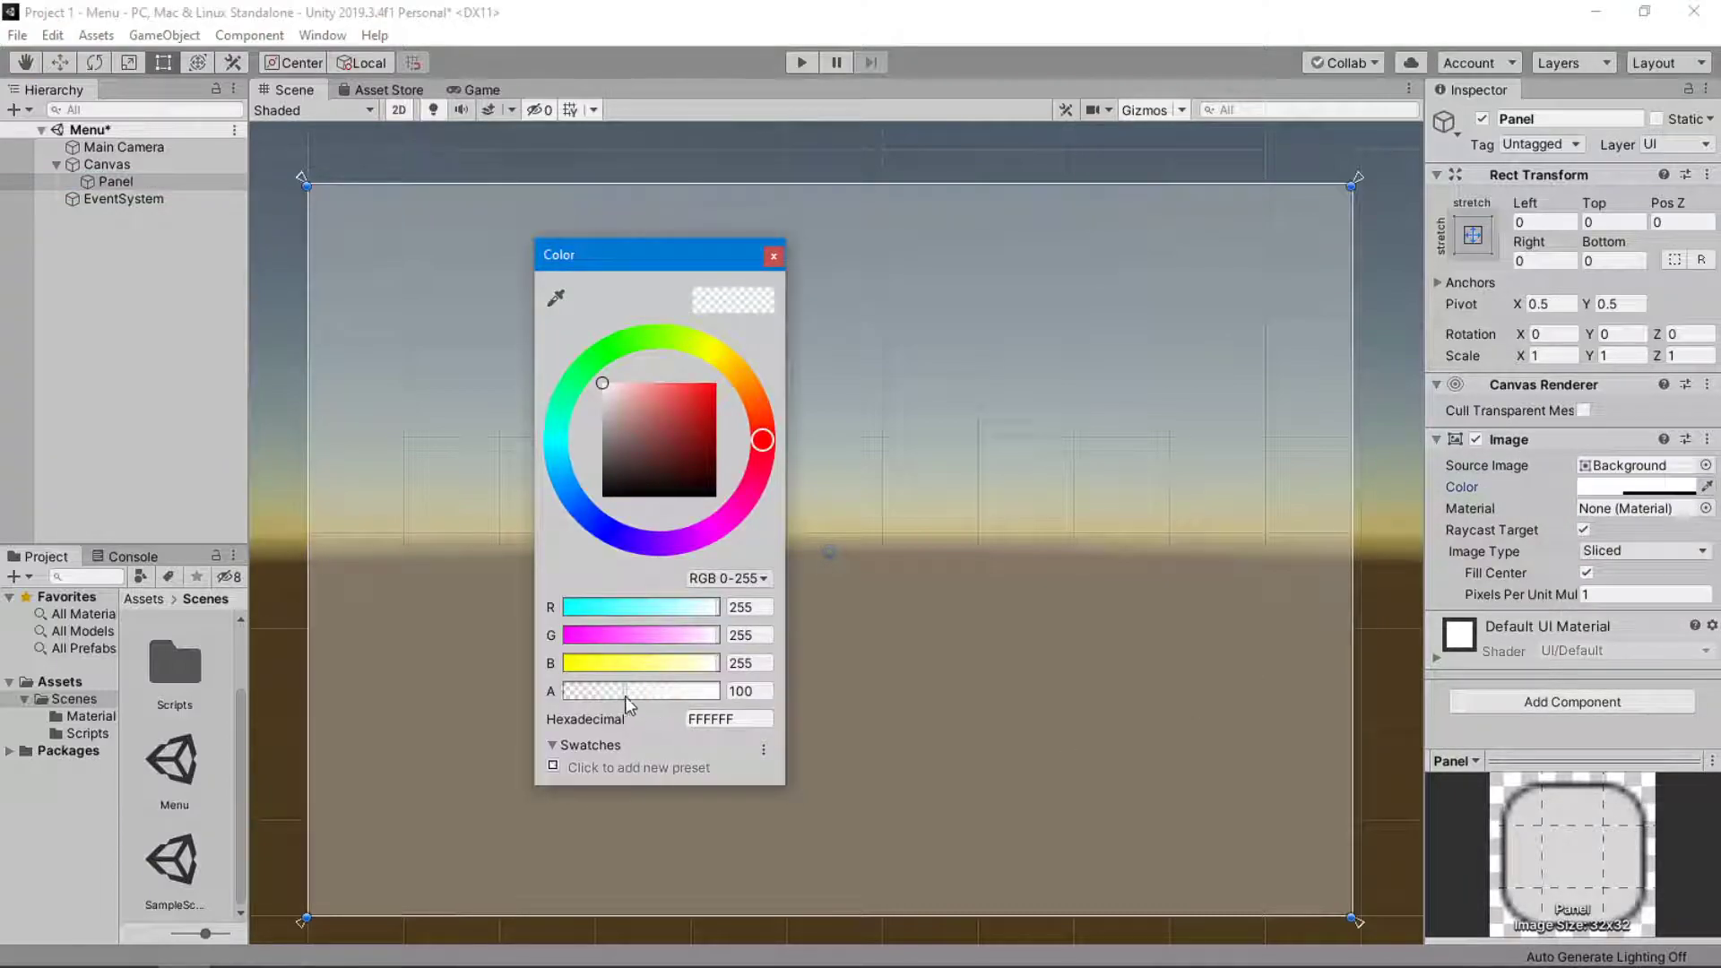
drag(627, 691, 724, 691)
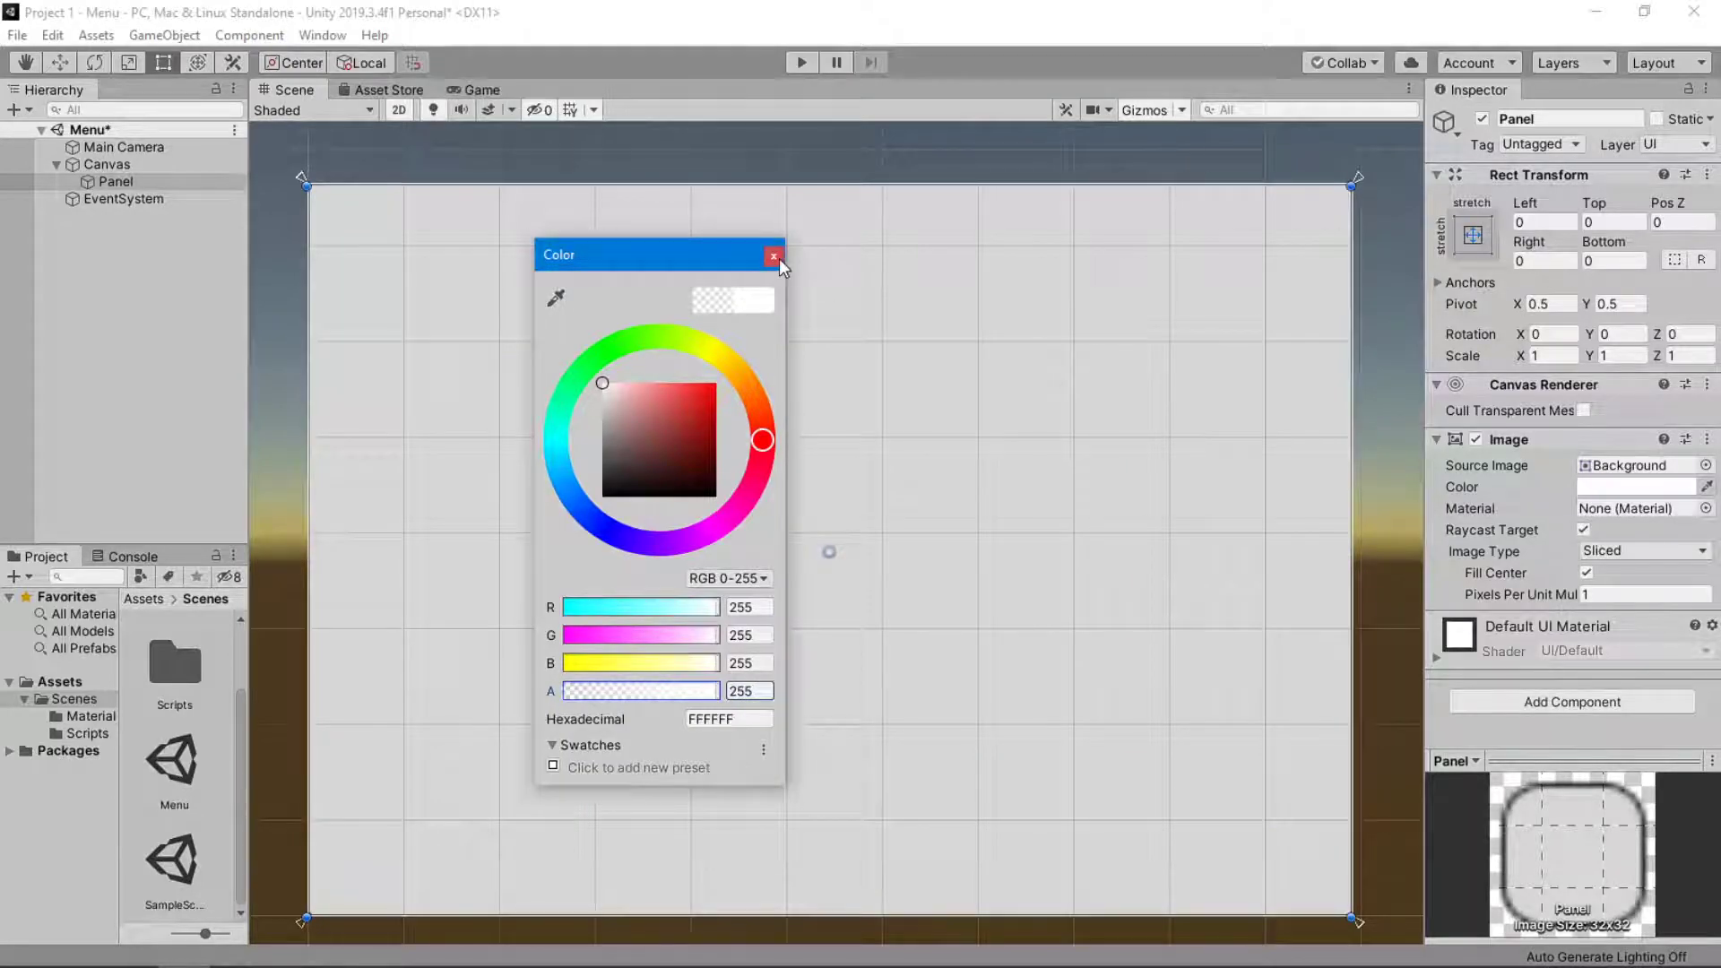
click(773, 257)
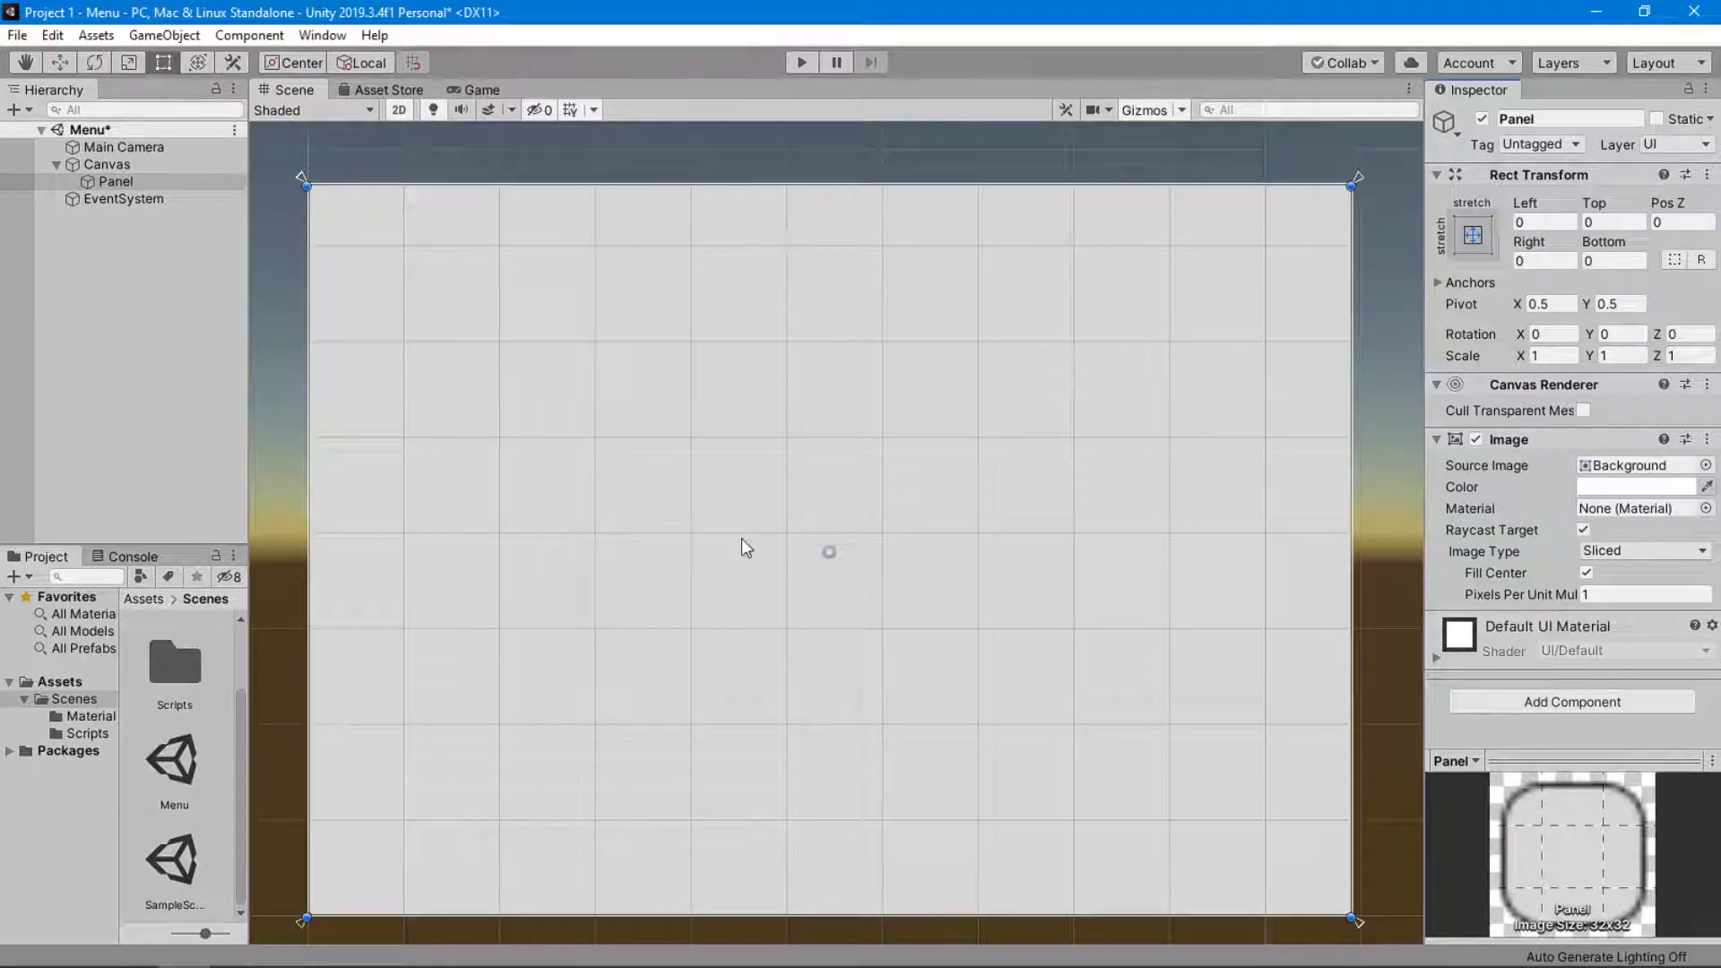
click(475, 90)
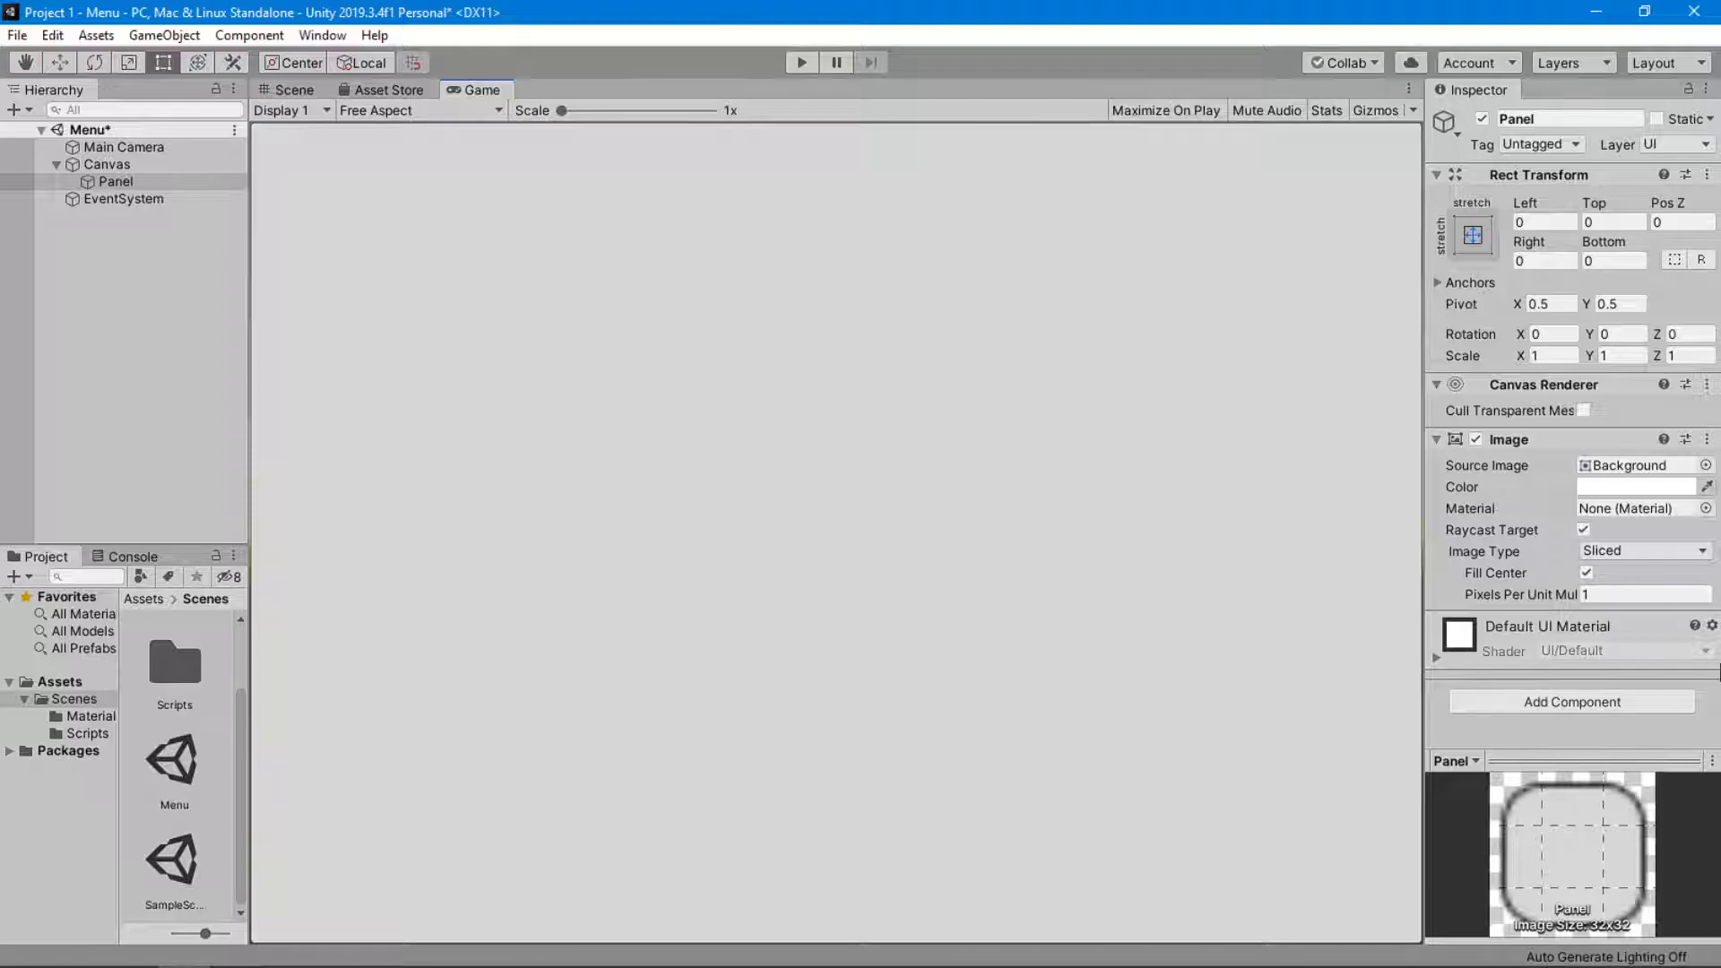
Set the Panel's Source Image to None so it has no background sprite.
click(1703, 465)
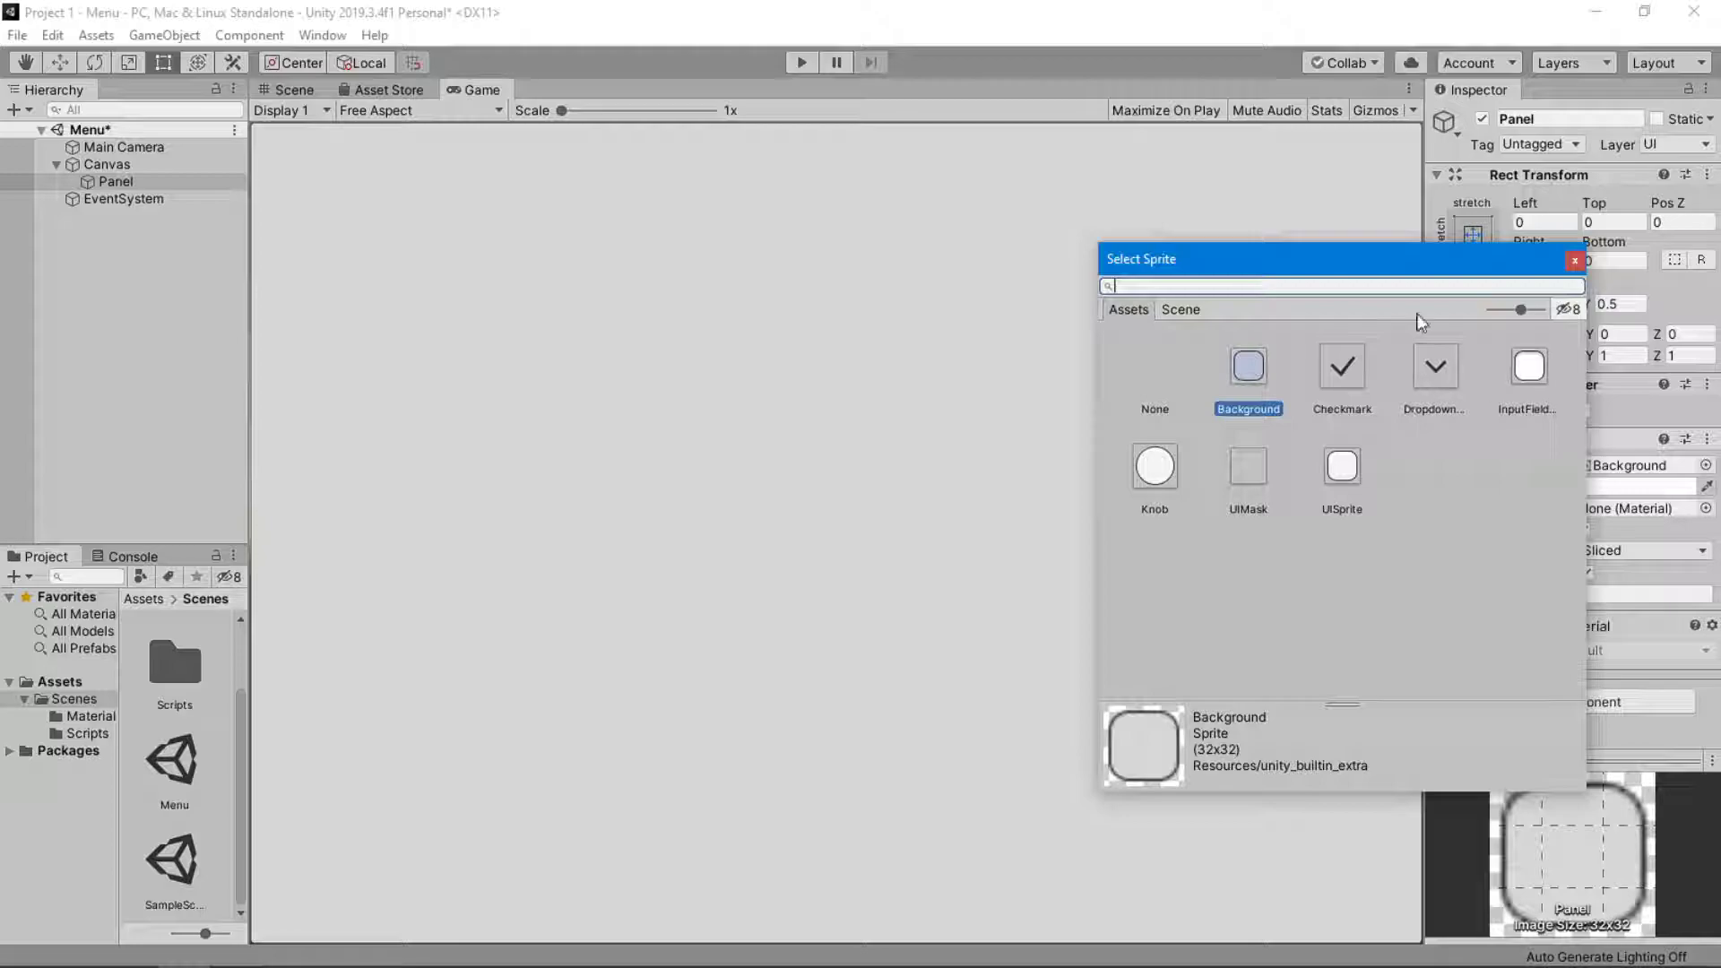
click(1164, 385)
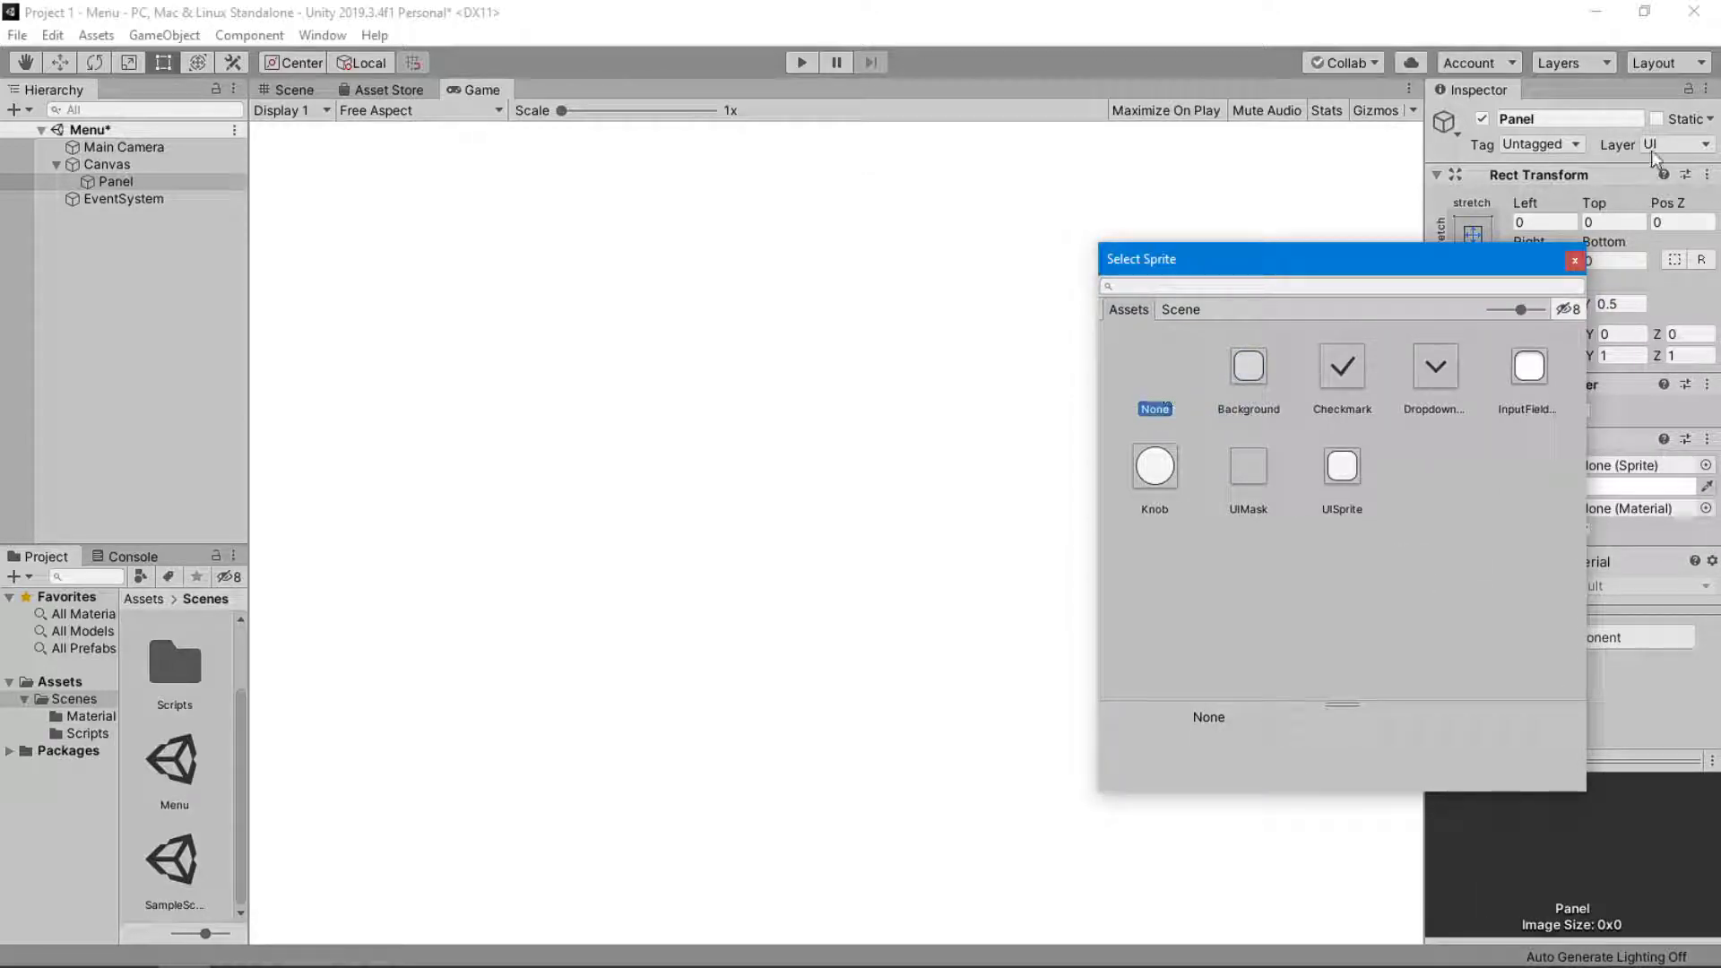
click(1574, 261)
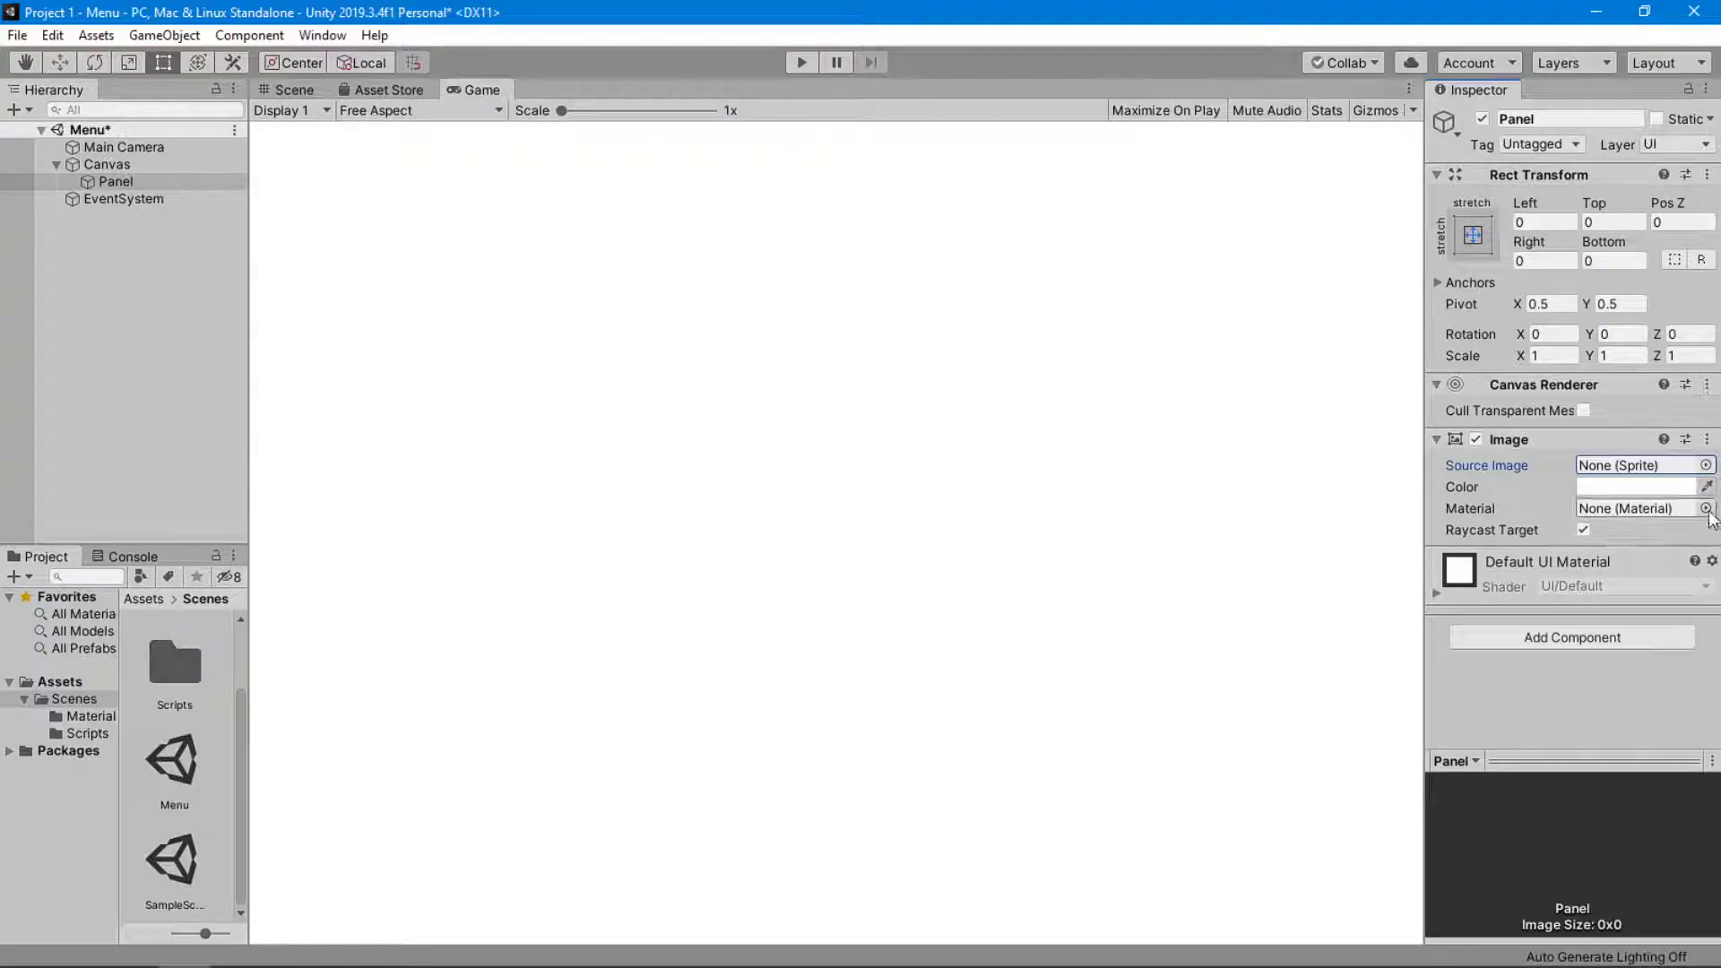
Return to the Scene view and add a UI Button as a child of the Panel.
click(151, 171)
click(154, 183)
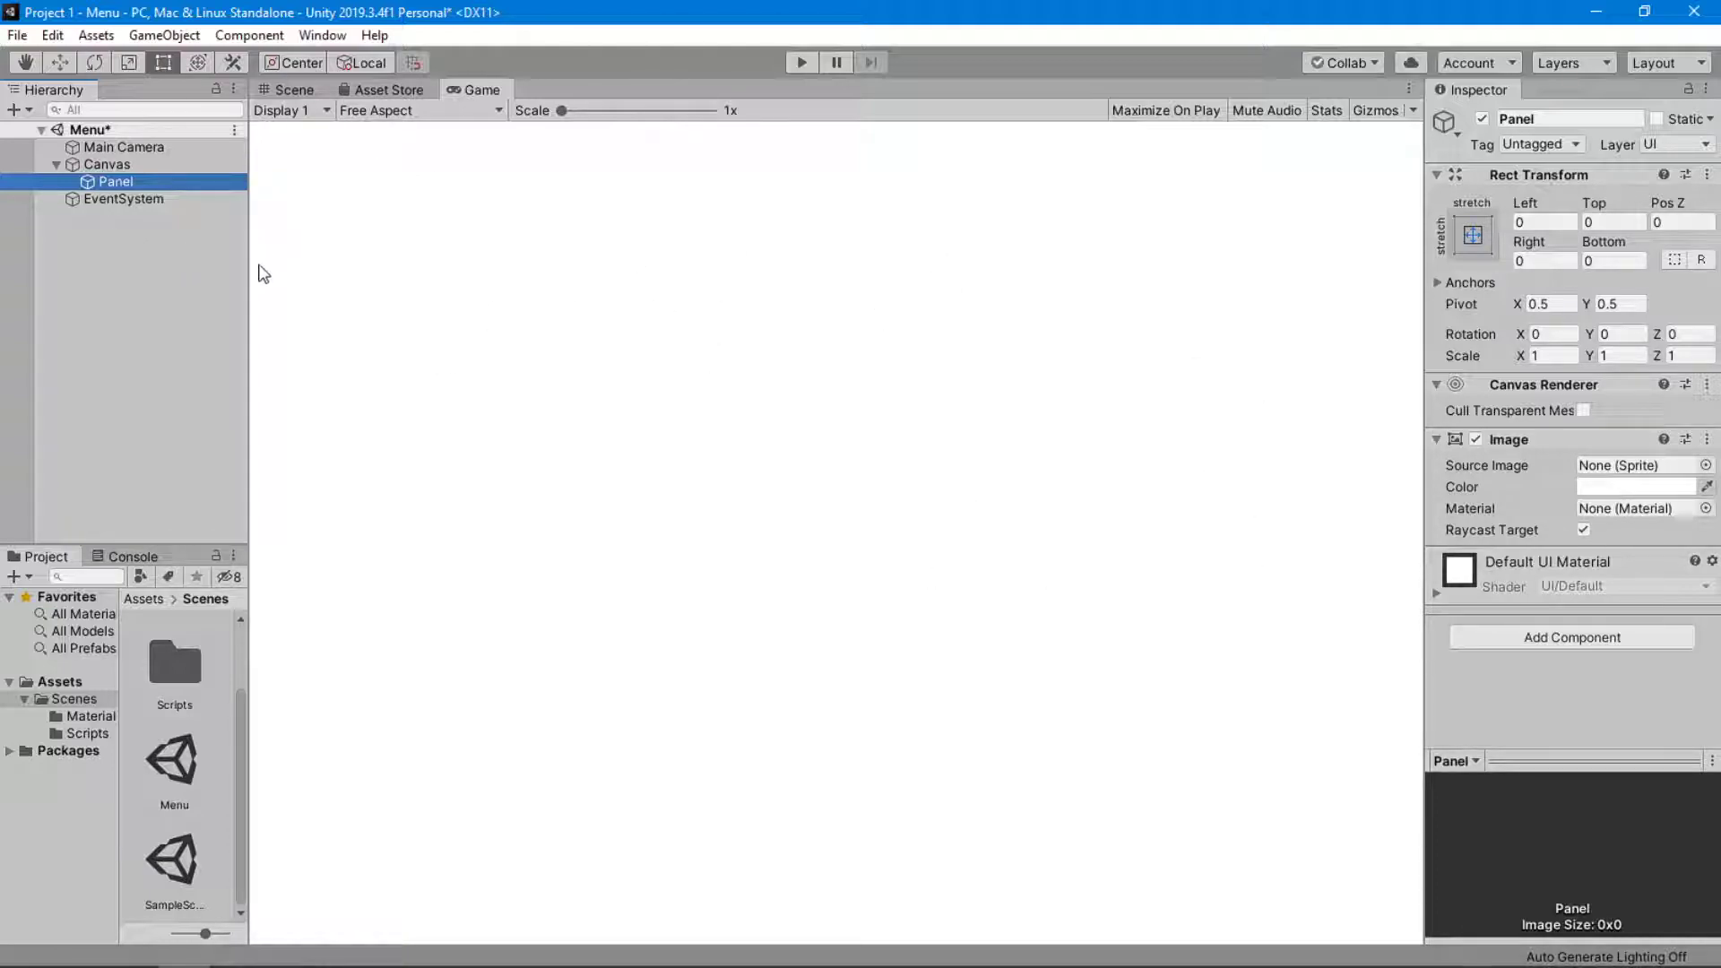
click(285, 89)
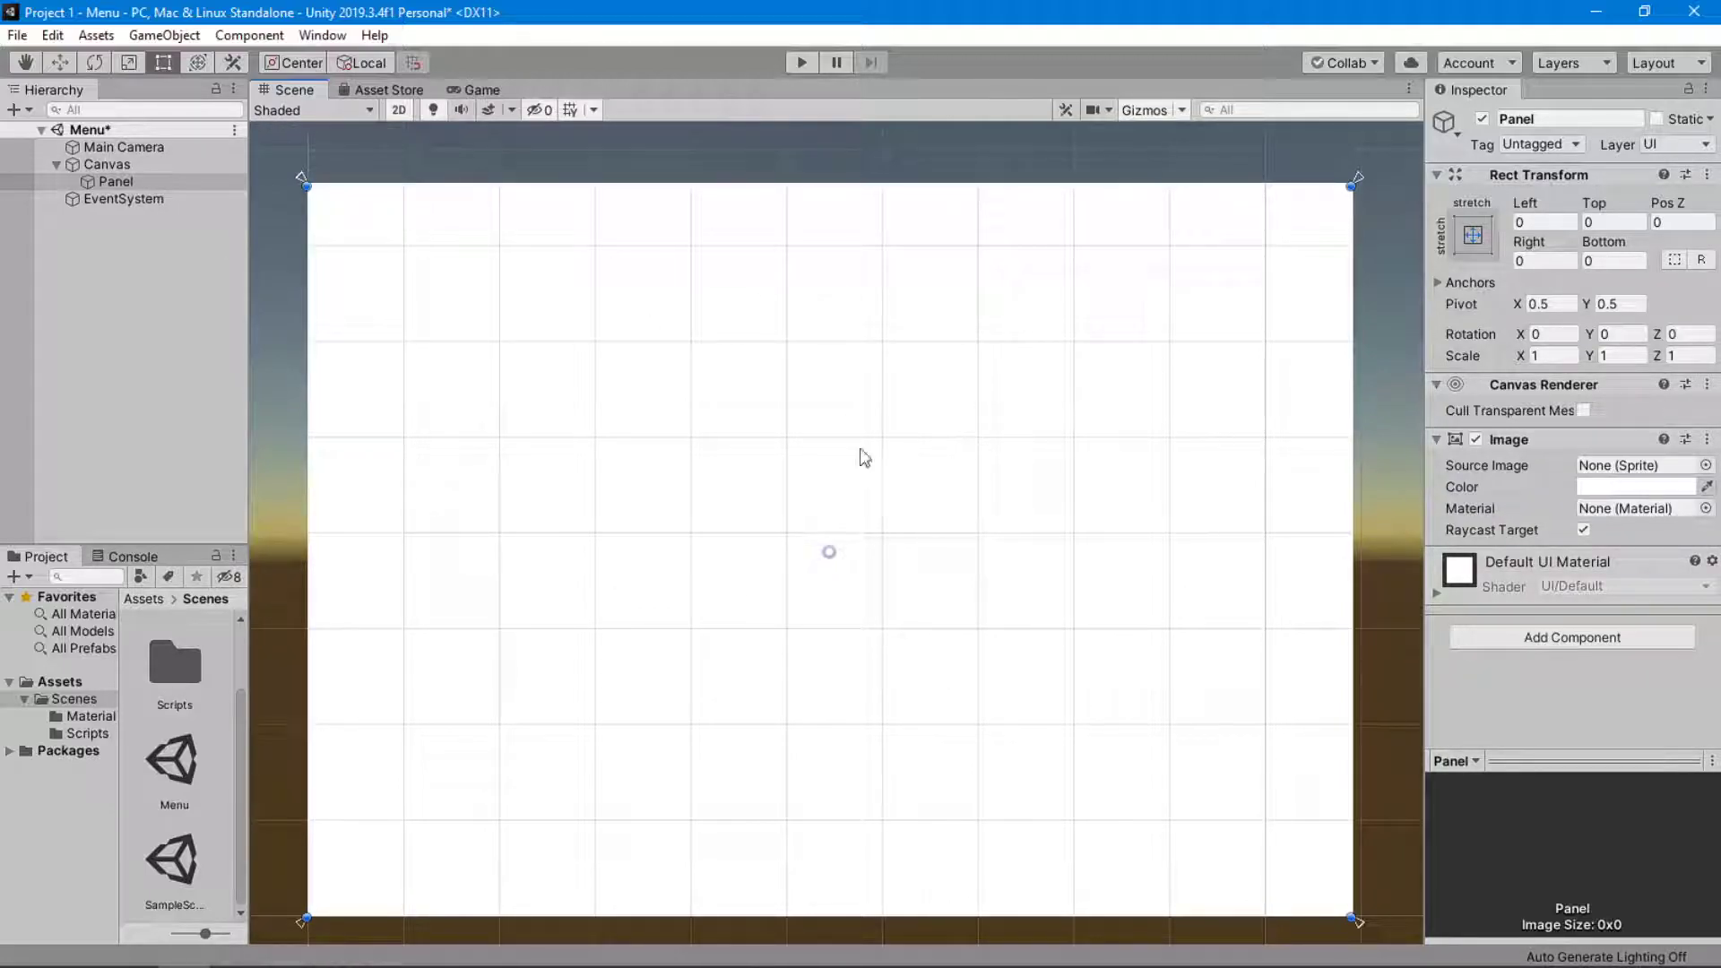
scroll(703, 400, down, 1)
mouse_move(702, 399)
middle_down()
mouse_move(691, 353)
mouse_move(741, 373)
mouse_move(727, 380)
middle_up()
right_click(203, 184)
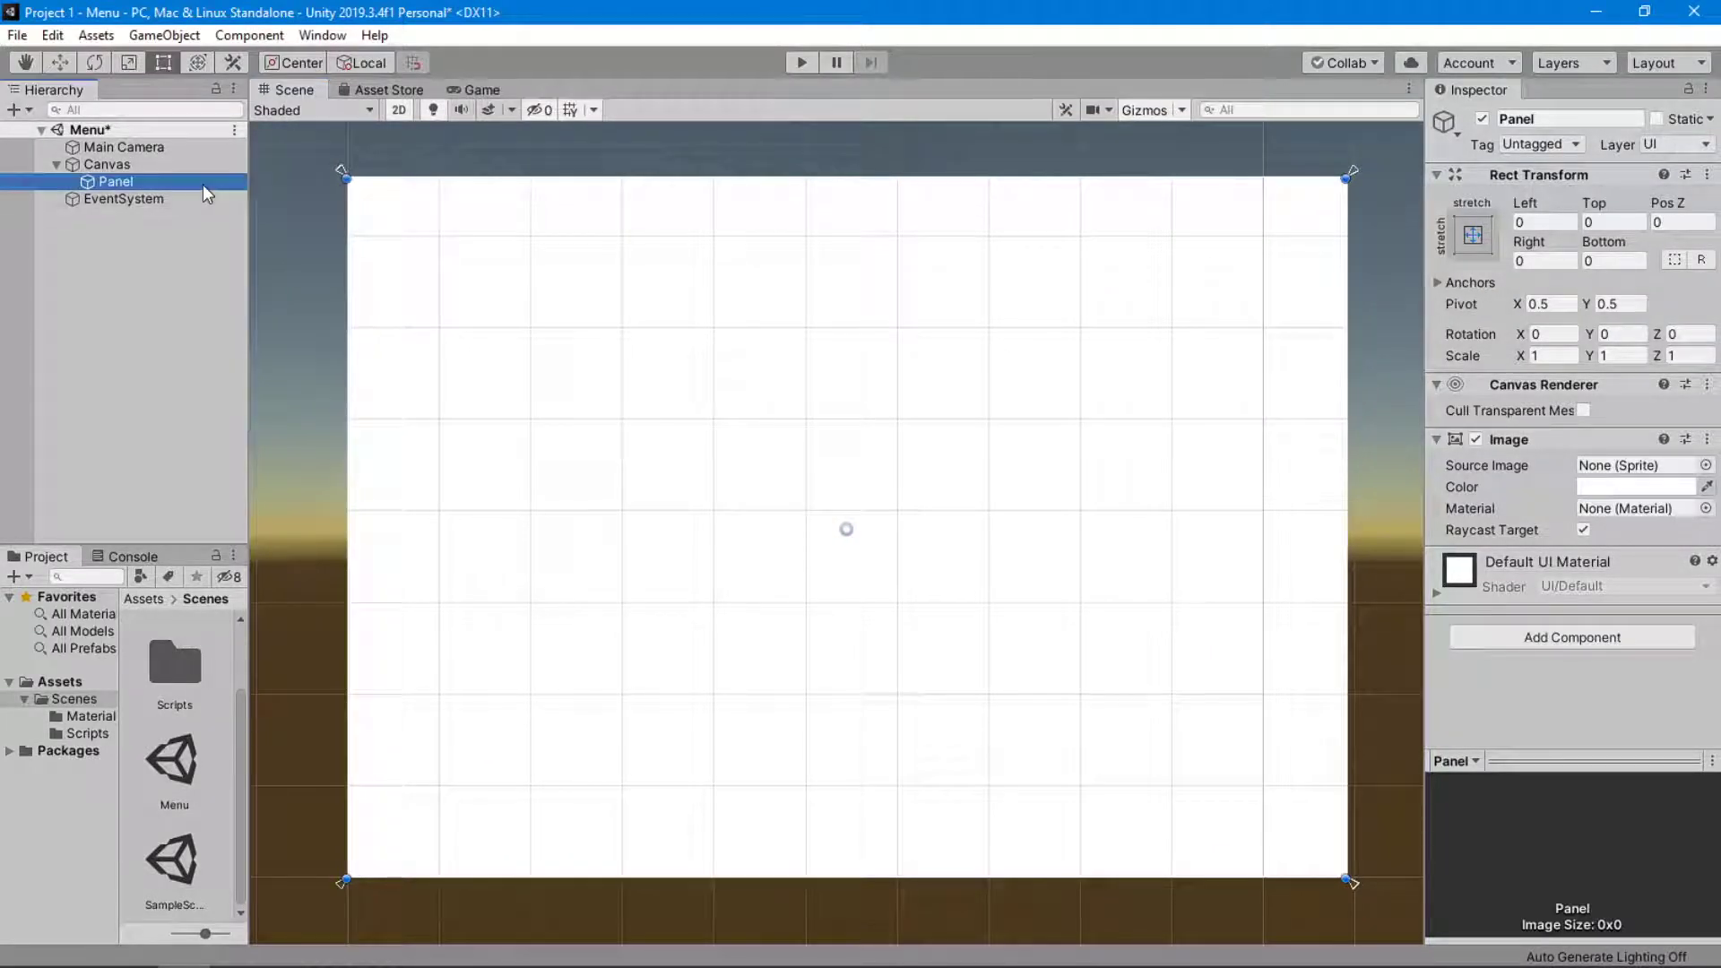
mouse_move(376, 552)
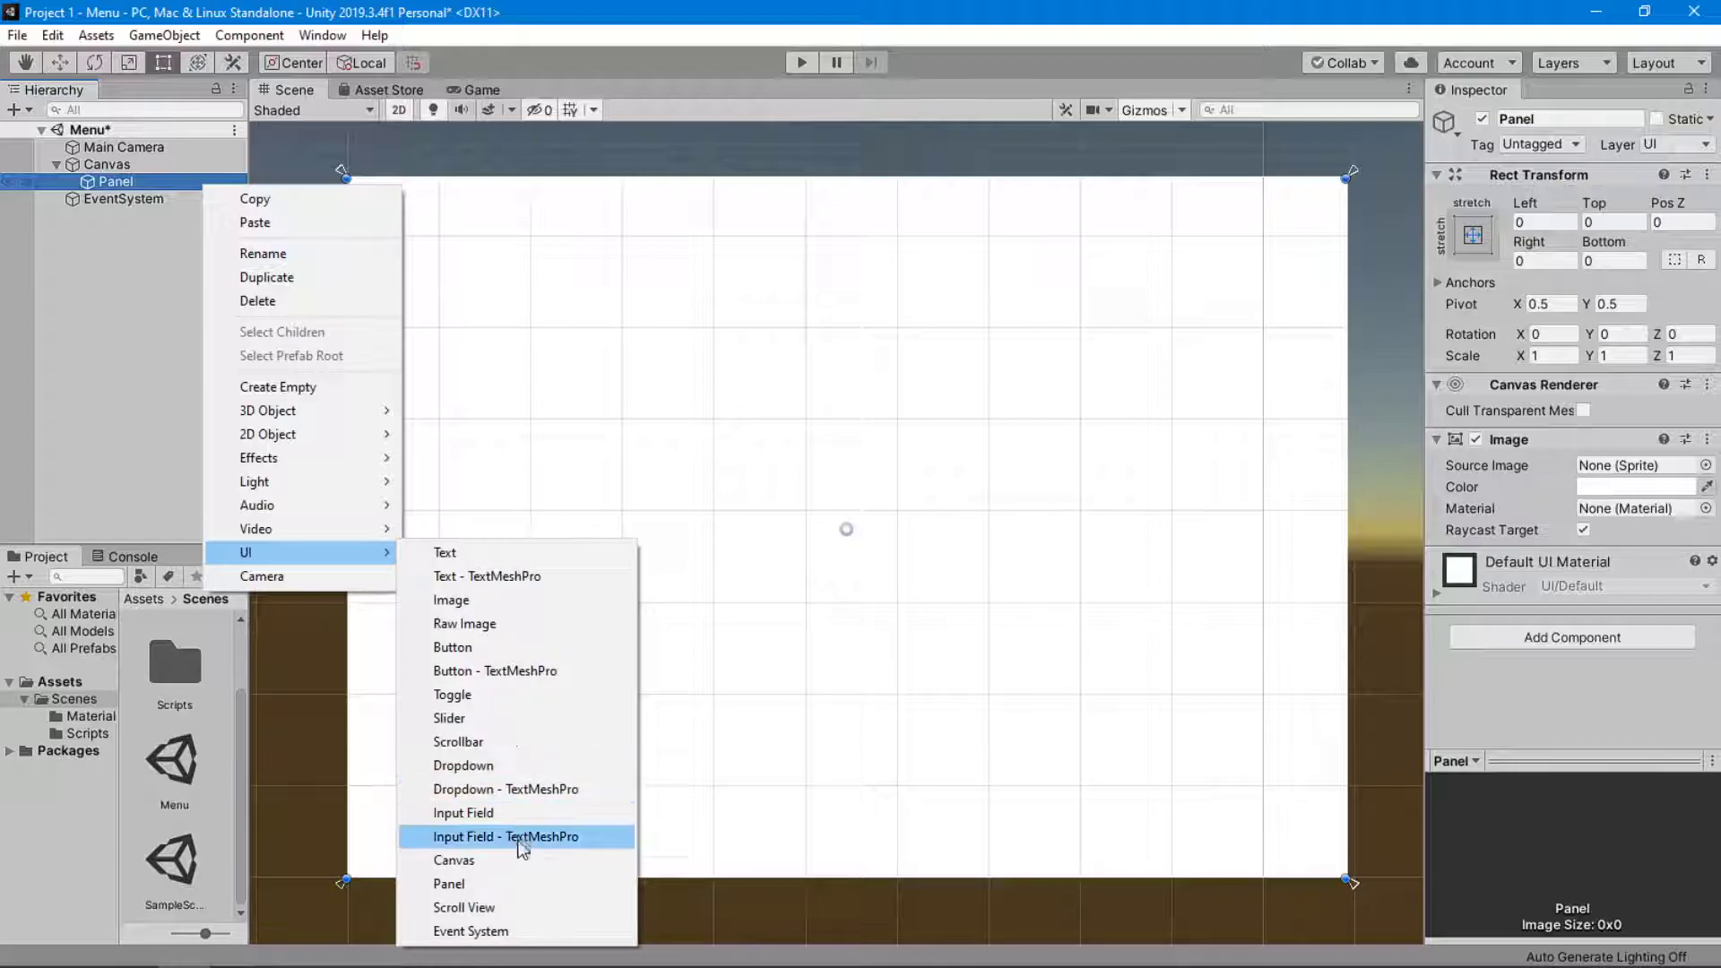
click(562, 649)
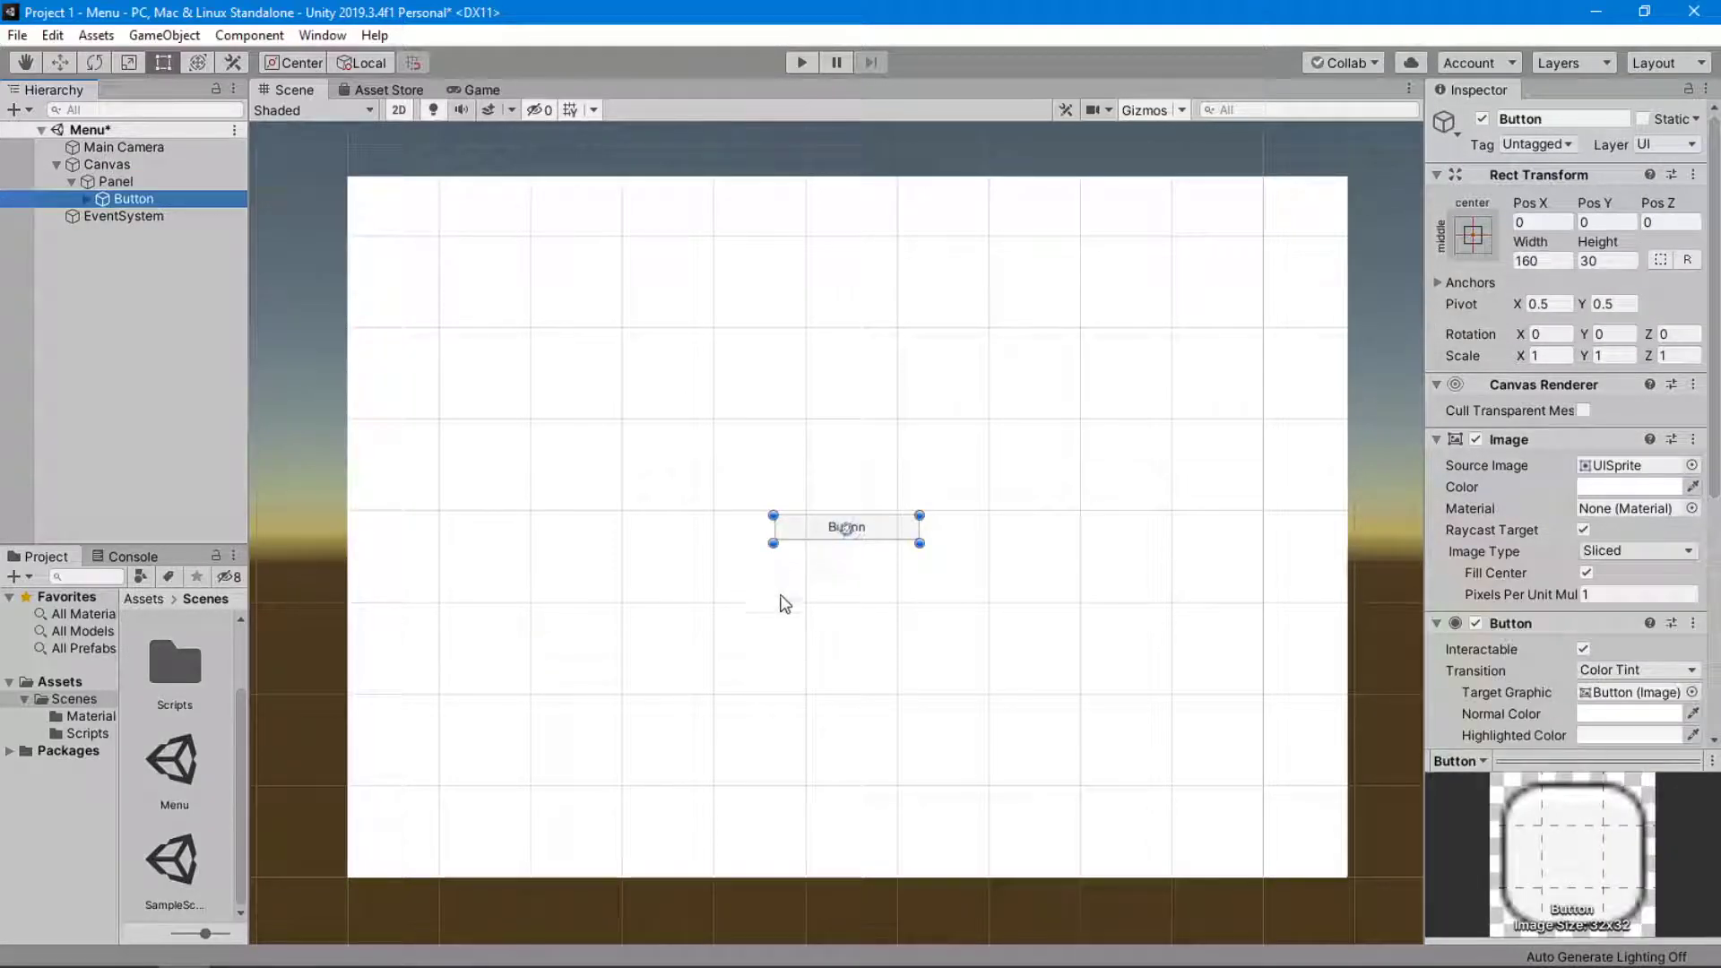
Examine the Canvas, Panel and Button nesting and compare the Main Camera's Transform with the Button's Rect Transform.
click(116, 165)
click(118, 180)
click(130, 199)
click(129, 182)
click(130, 169)
click(134, 199)
click(133, 184)
click(132, 171)
click(134, 182)
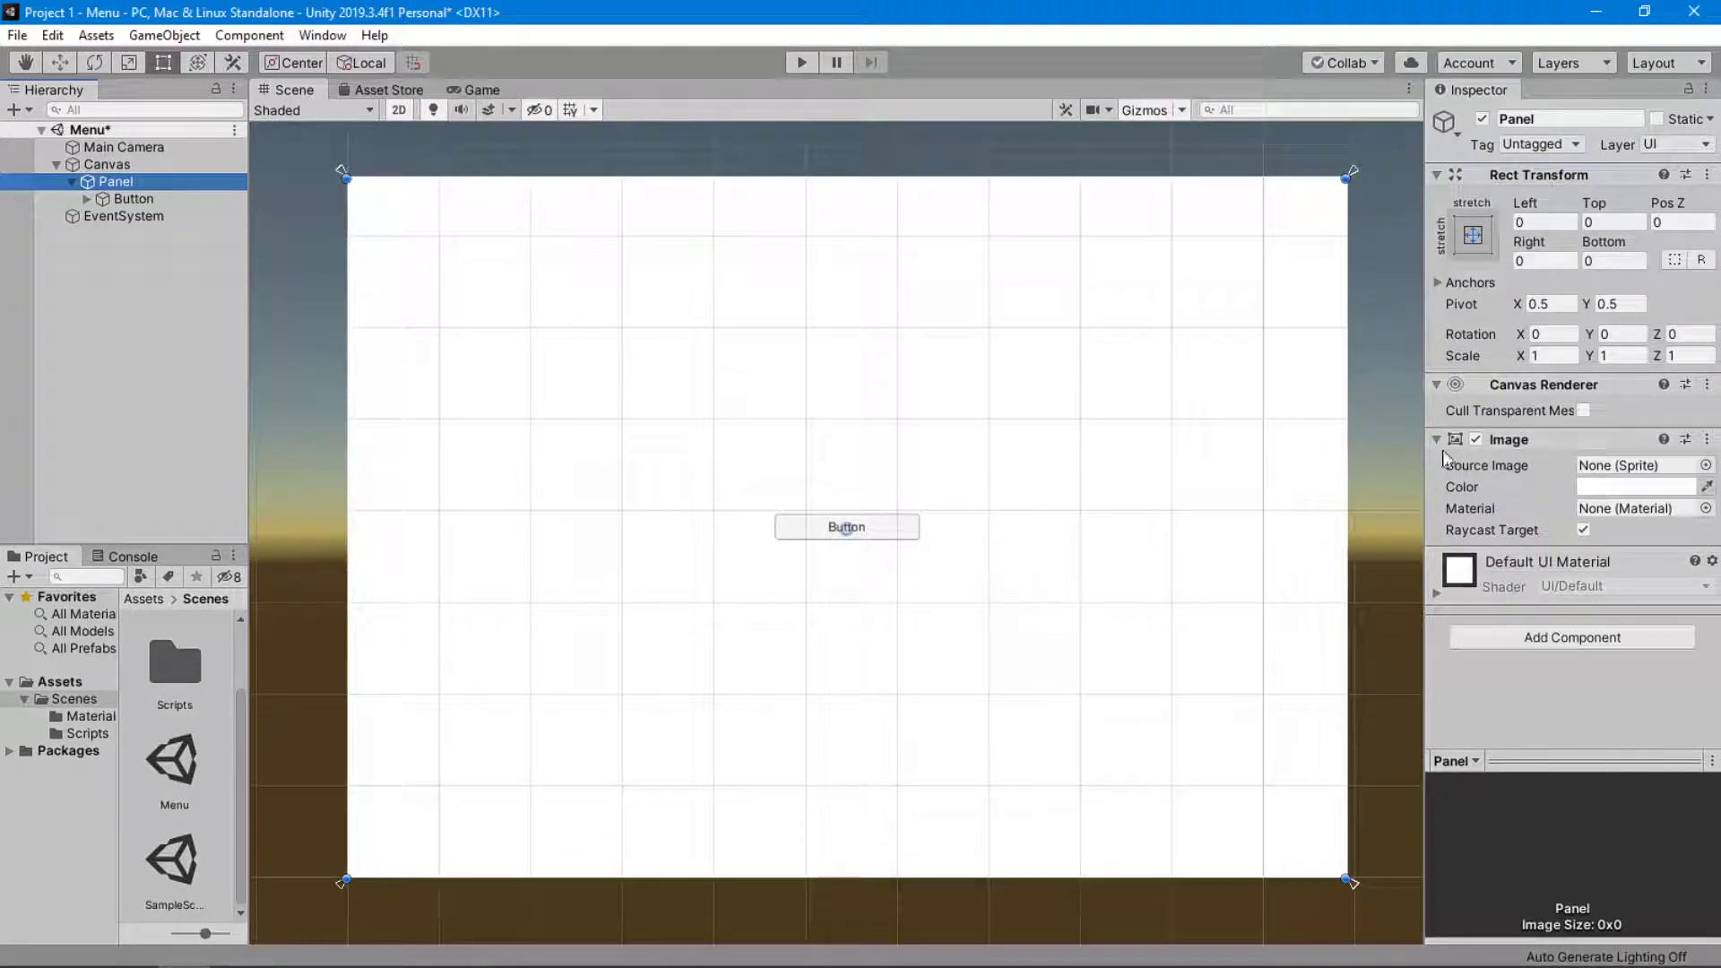
click(220, 149)
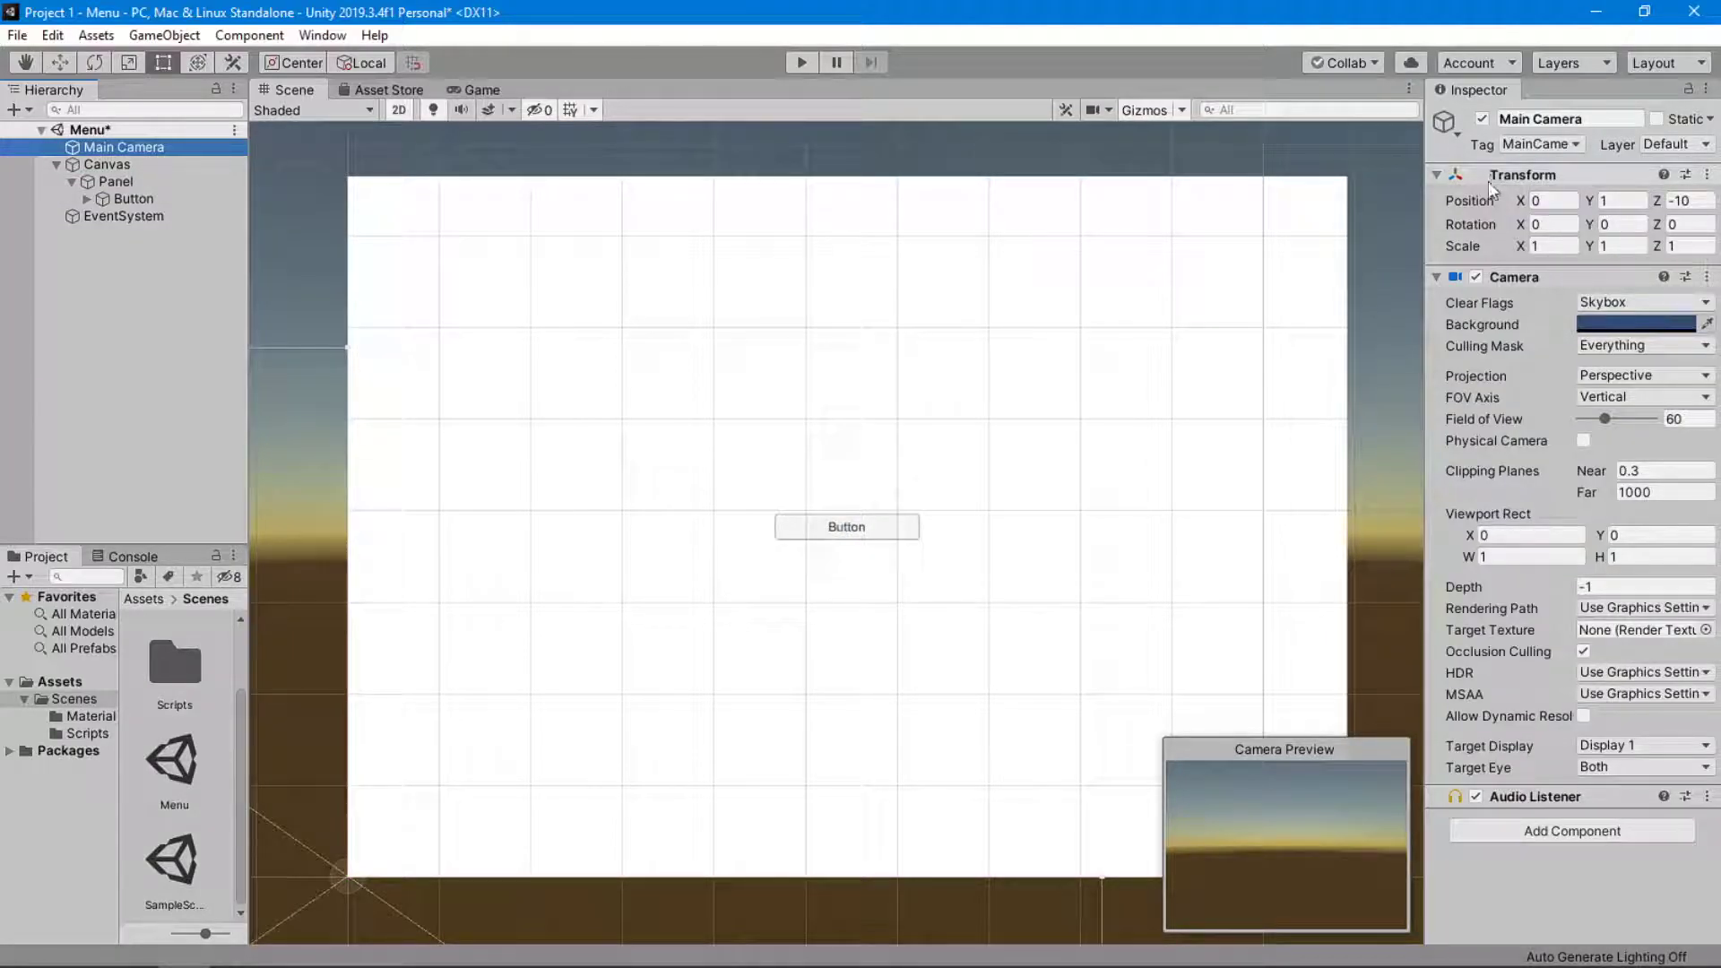
click(134, 199)
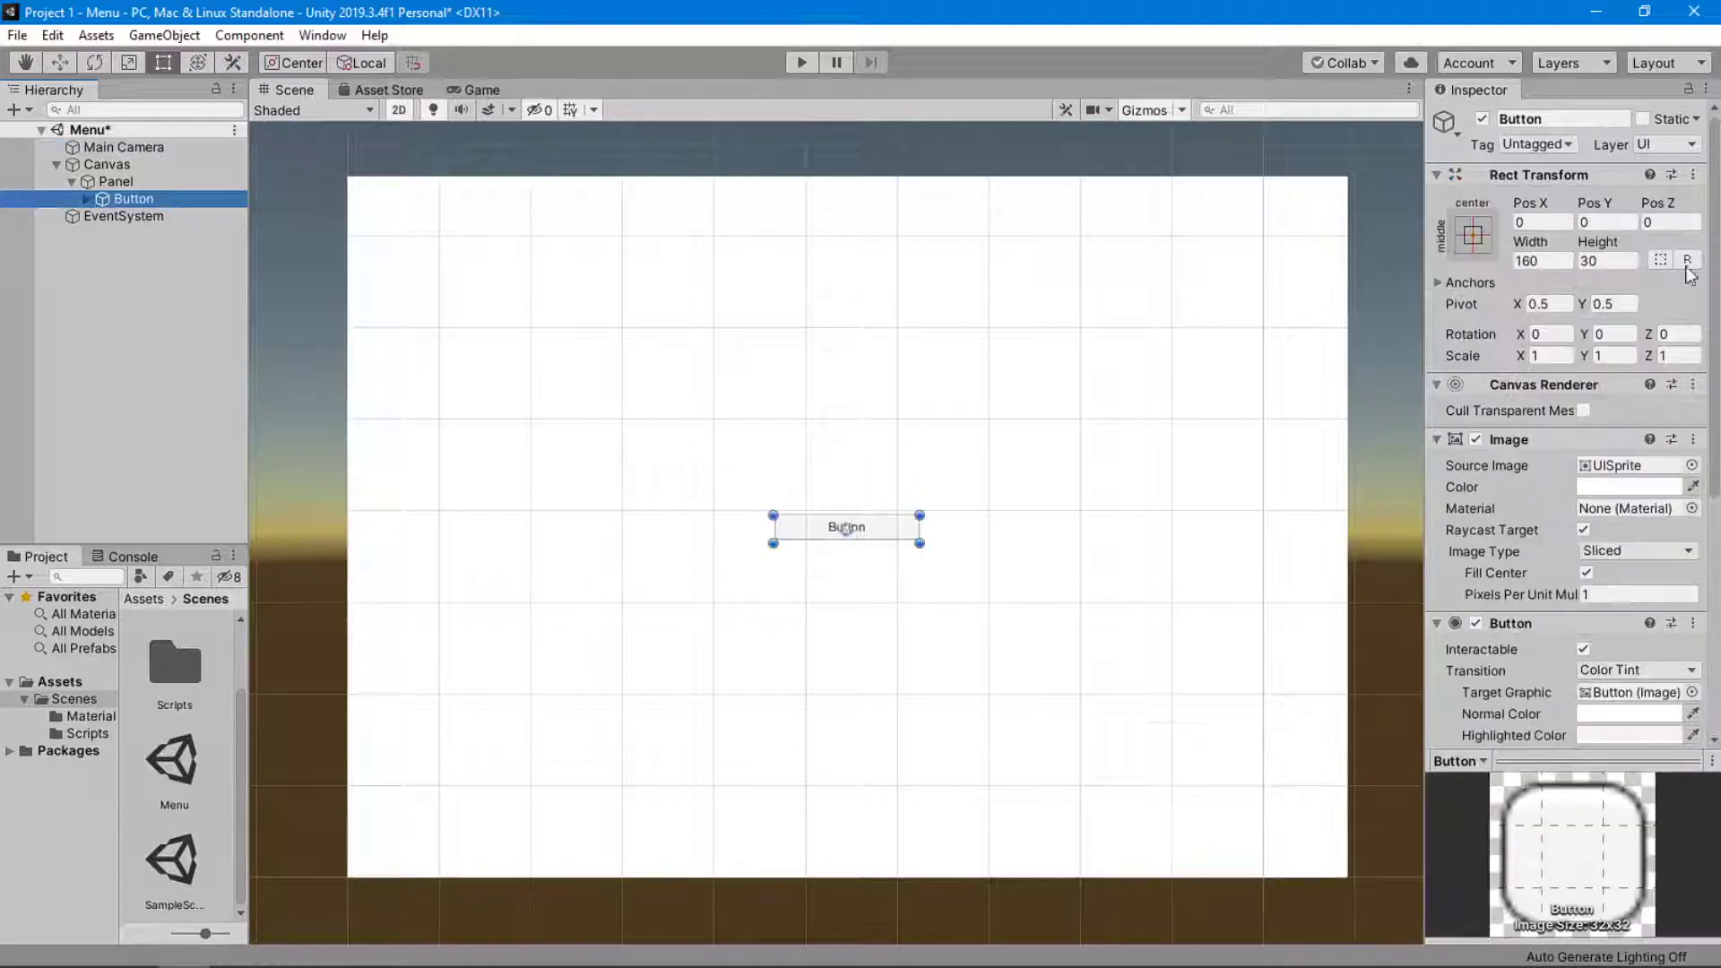
Try shifting the Button horizontally through its Rect Transform Pos X, and undo the move.
click(186, 148)
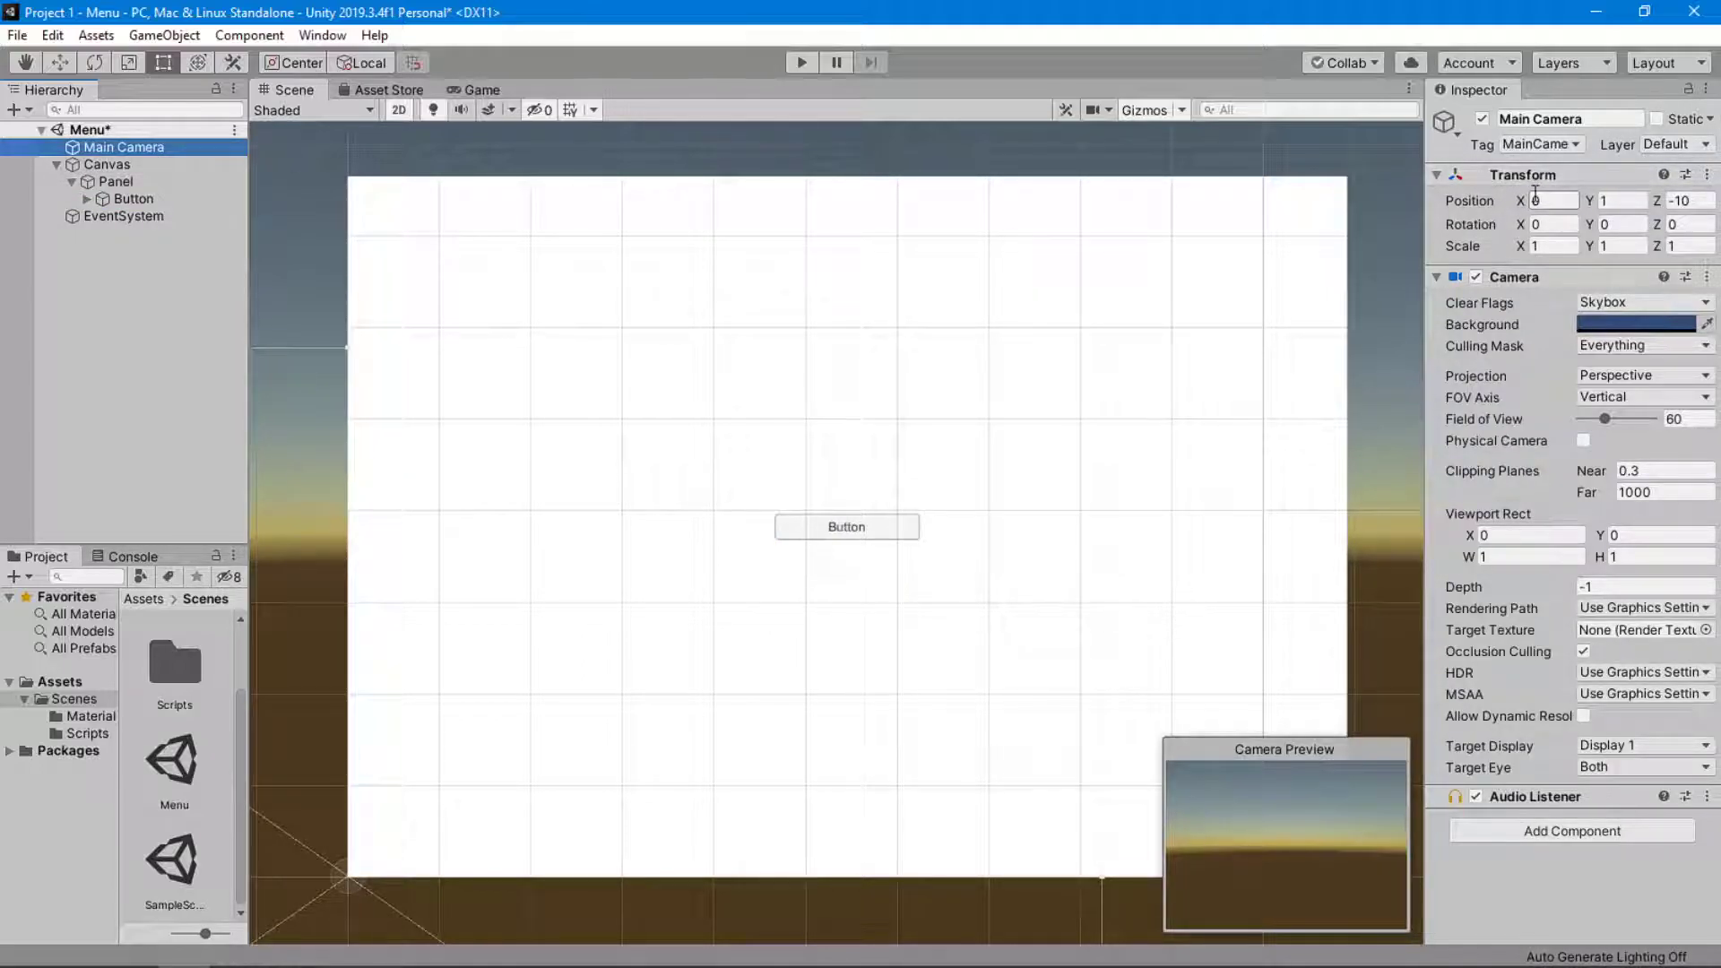
click(165, 199)
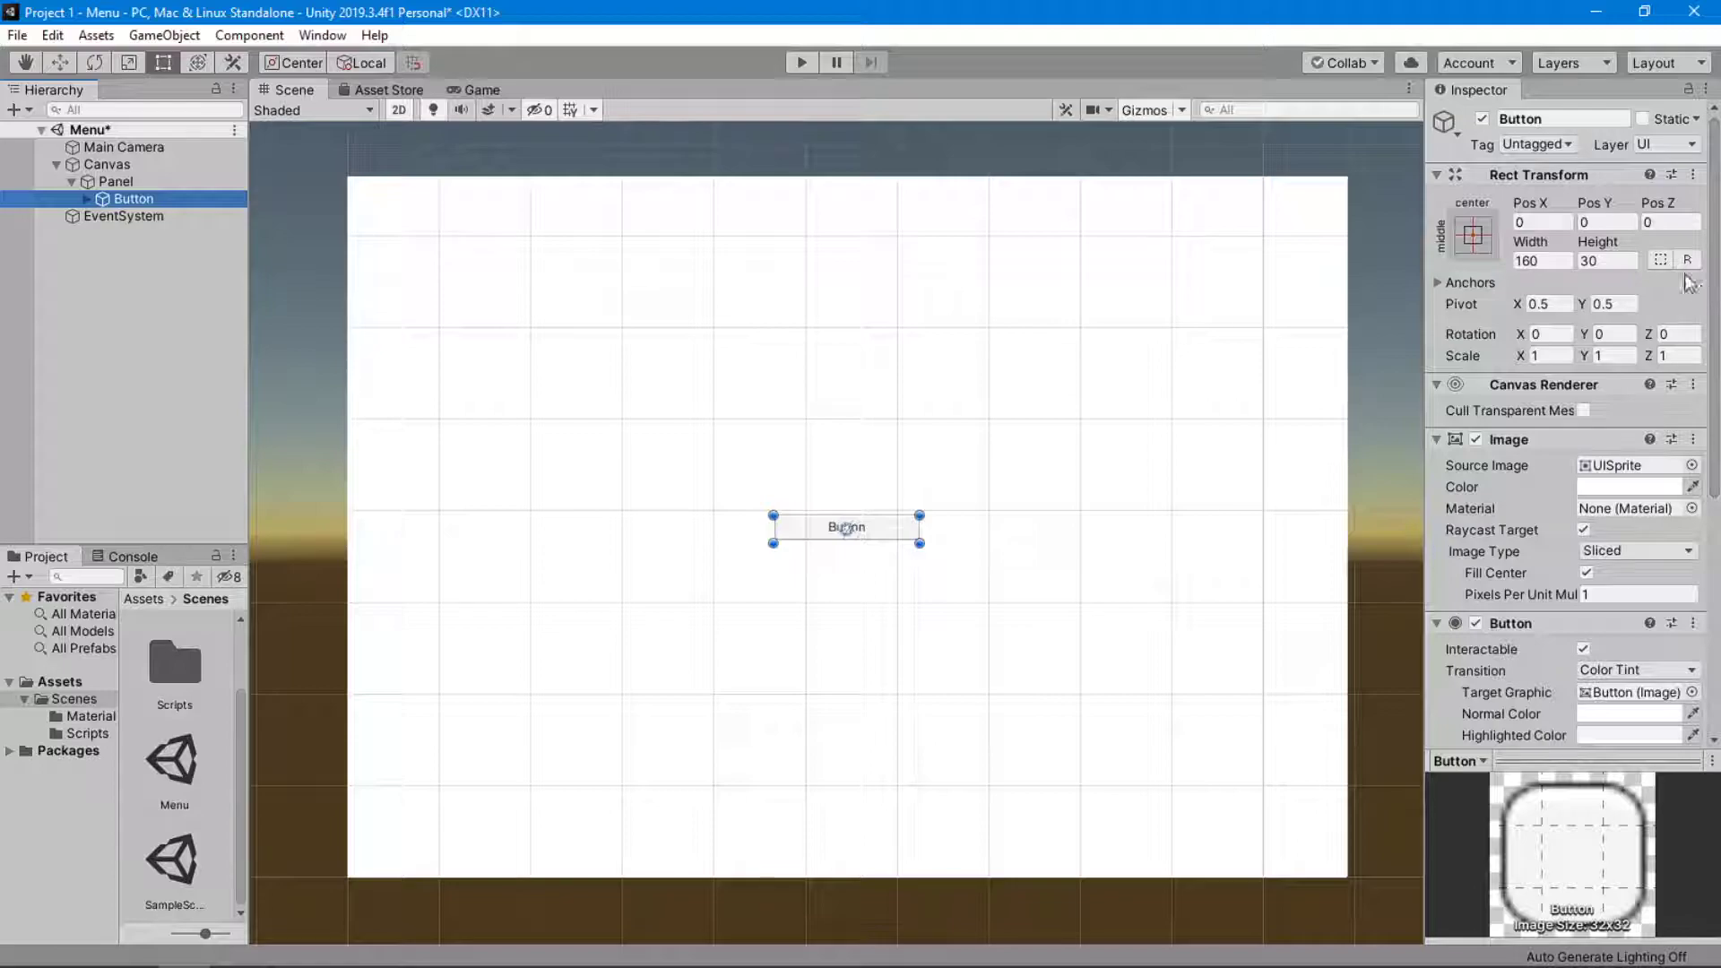
drag(1541, 208, 500, 303)
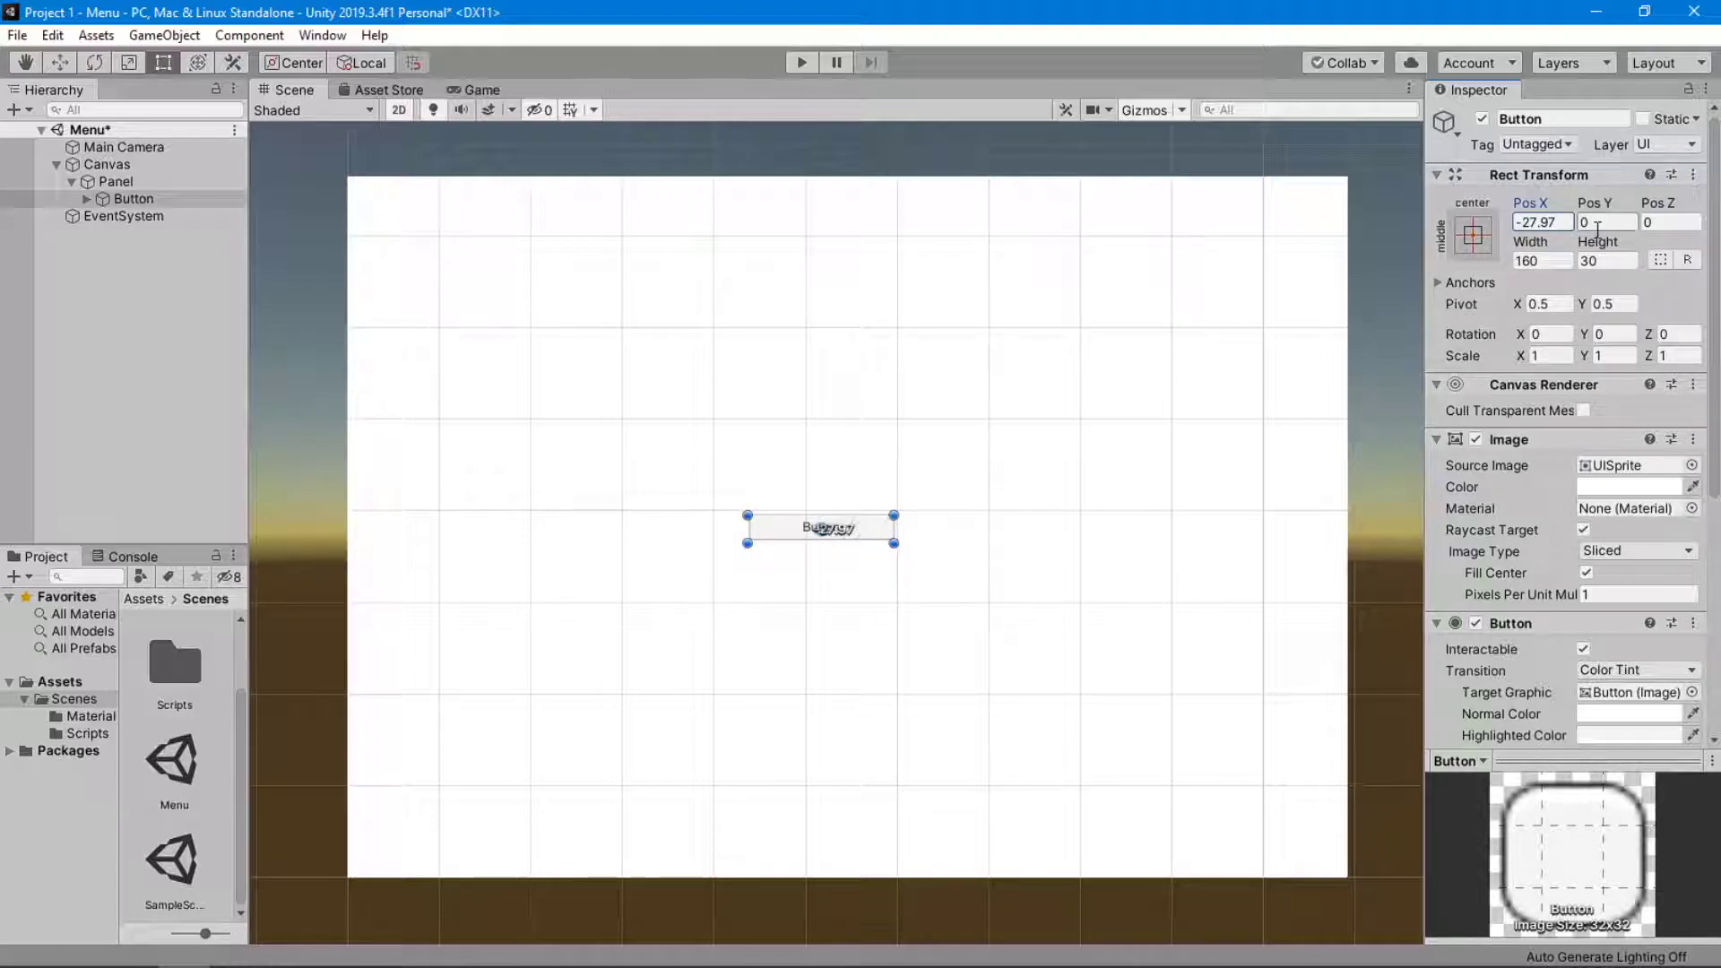
key(ctrl+z)
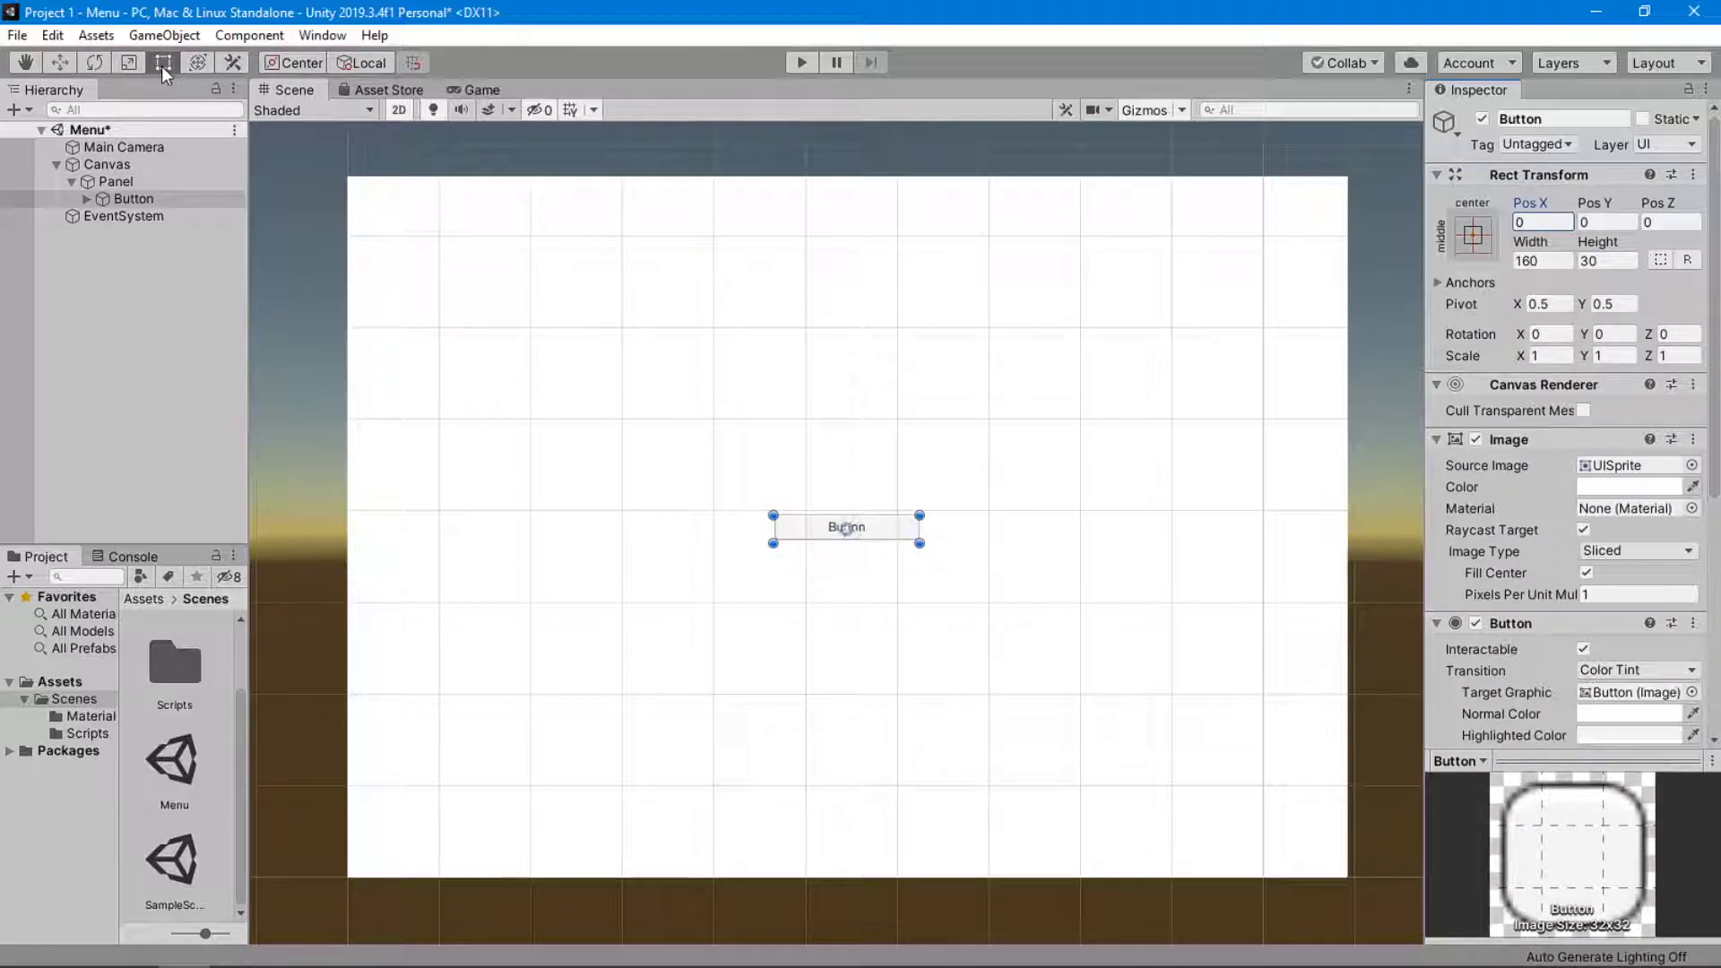
Enlarge the Button from its lower-left corner and adjust its Rect Transform to Pos Y about -35.9, width about 397.6 and height about 210.8.
drag(769, 541, 590, 630)
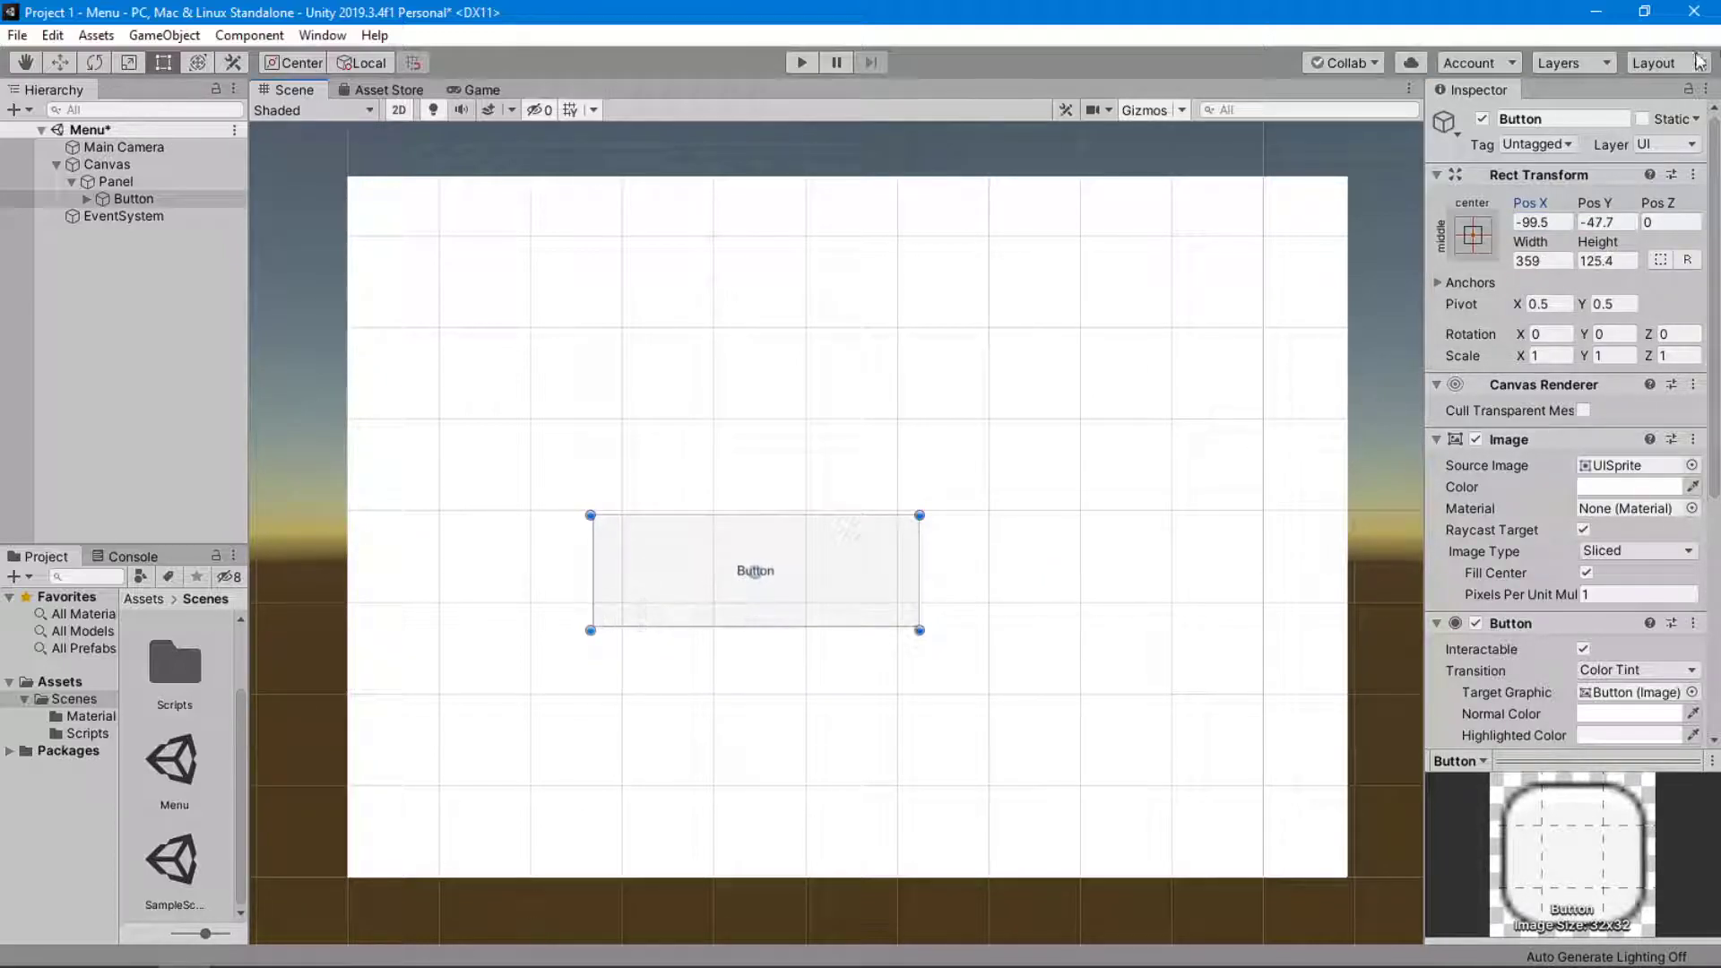
drag(1595, 203, 337, 398)
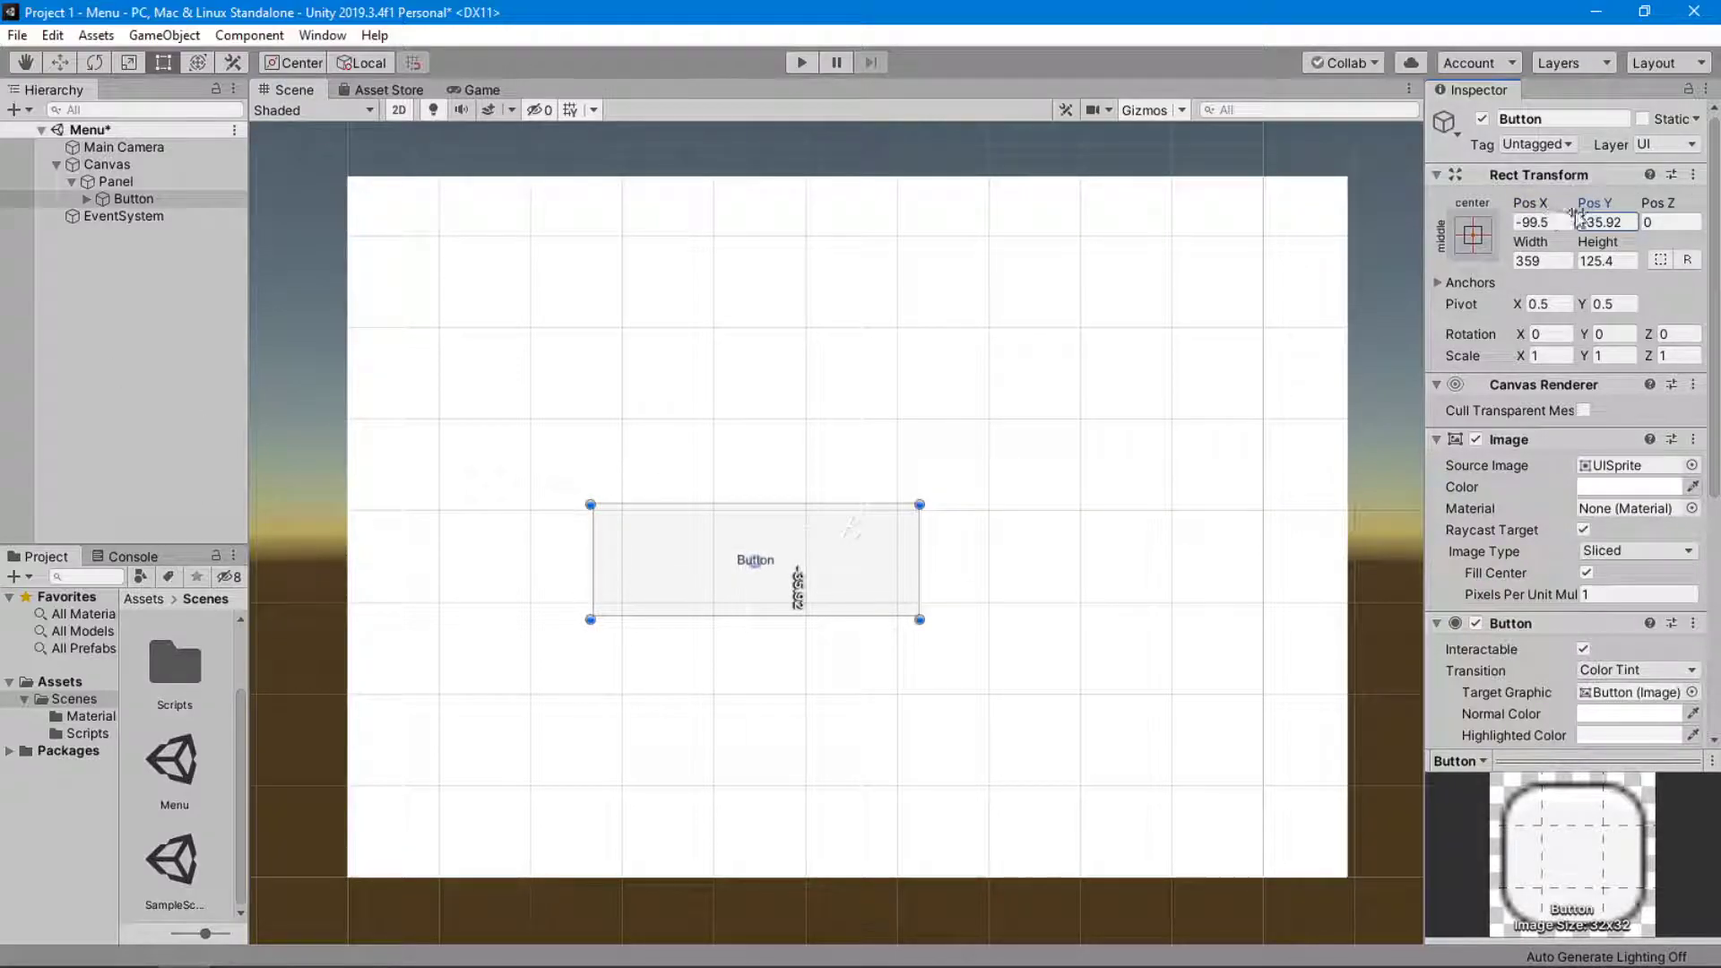
drag(1542, 246, 337, 182)
drag(1597, 241, 68, 289)
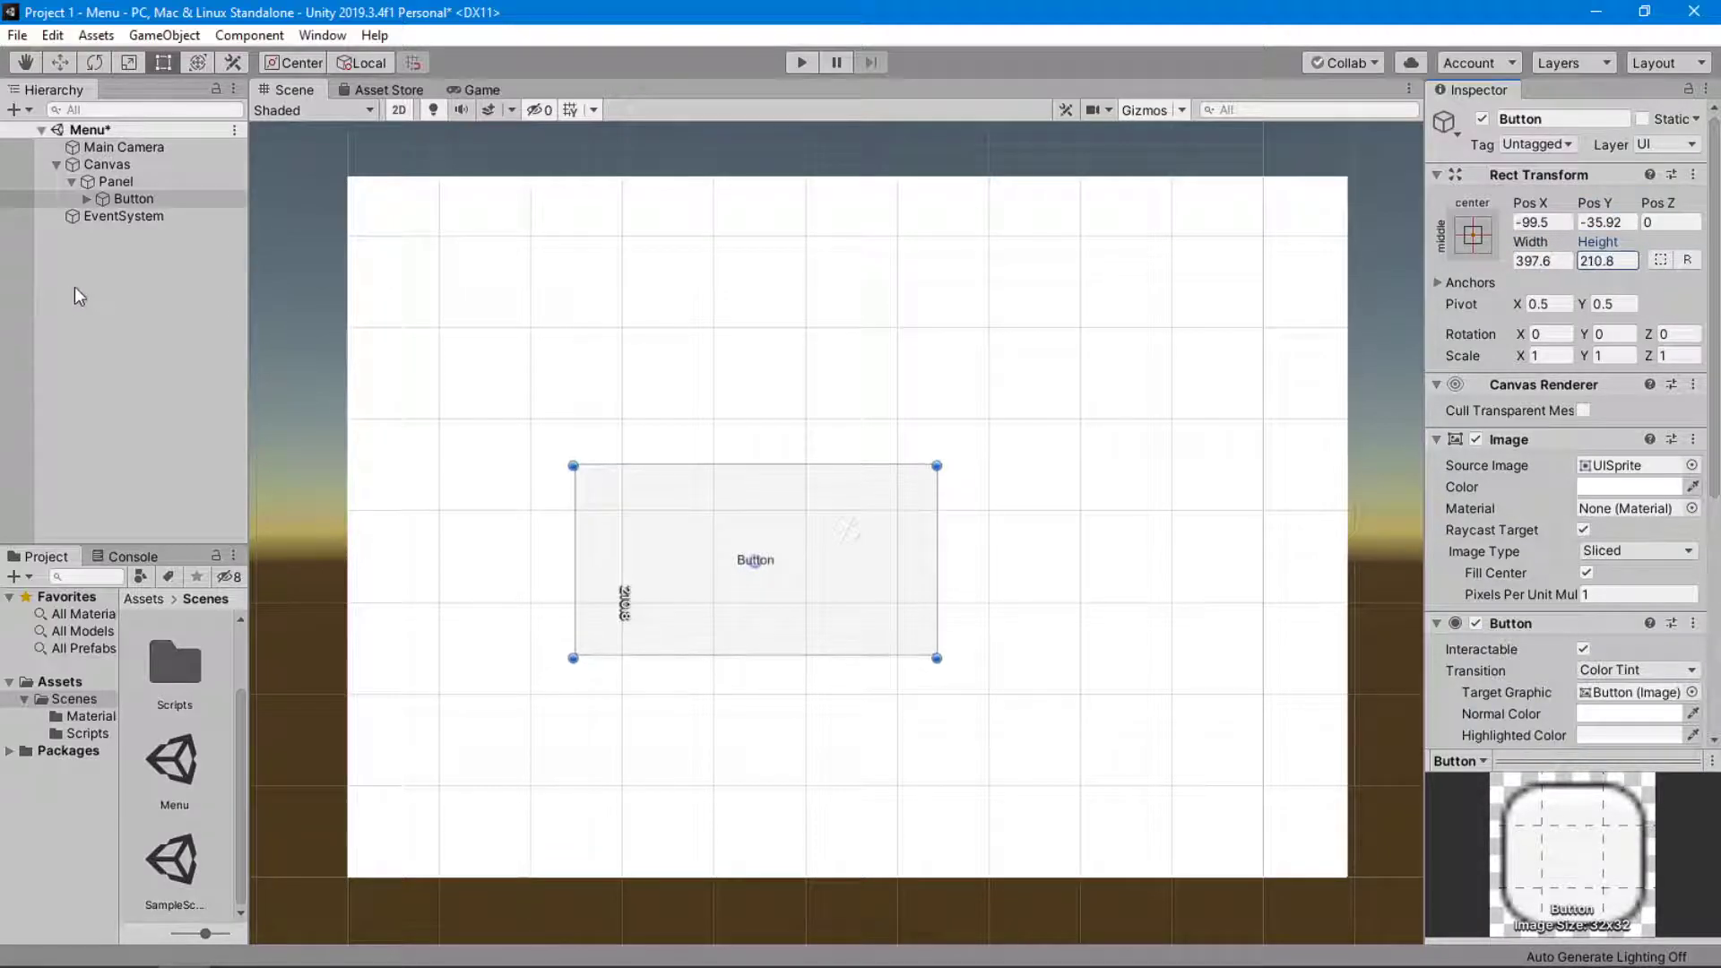
Try snapping the Button to each corner of the Panel with the anchor presets, moving its position along with the anchors.
click(1473, 238)
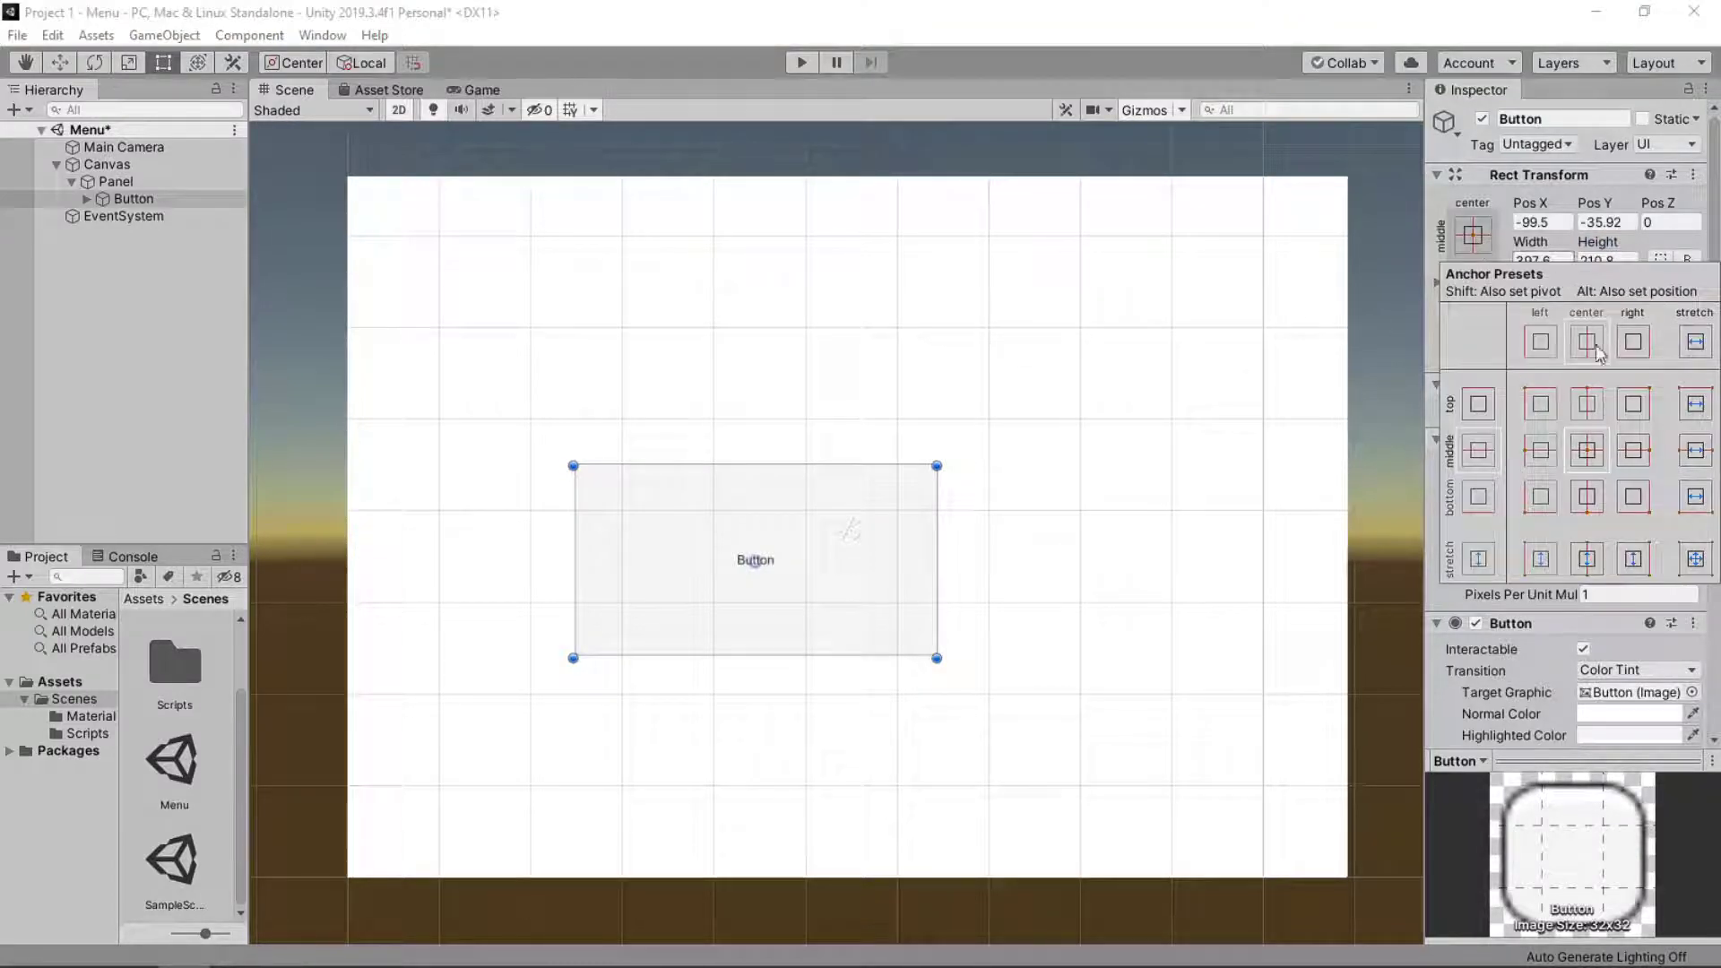
click(760, 567)
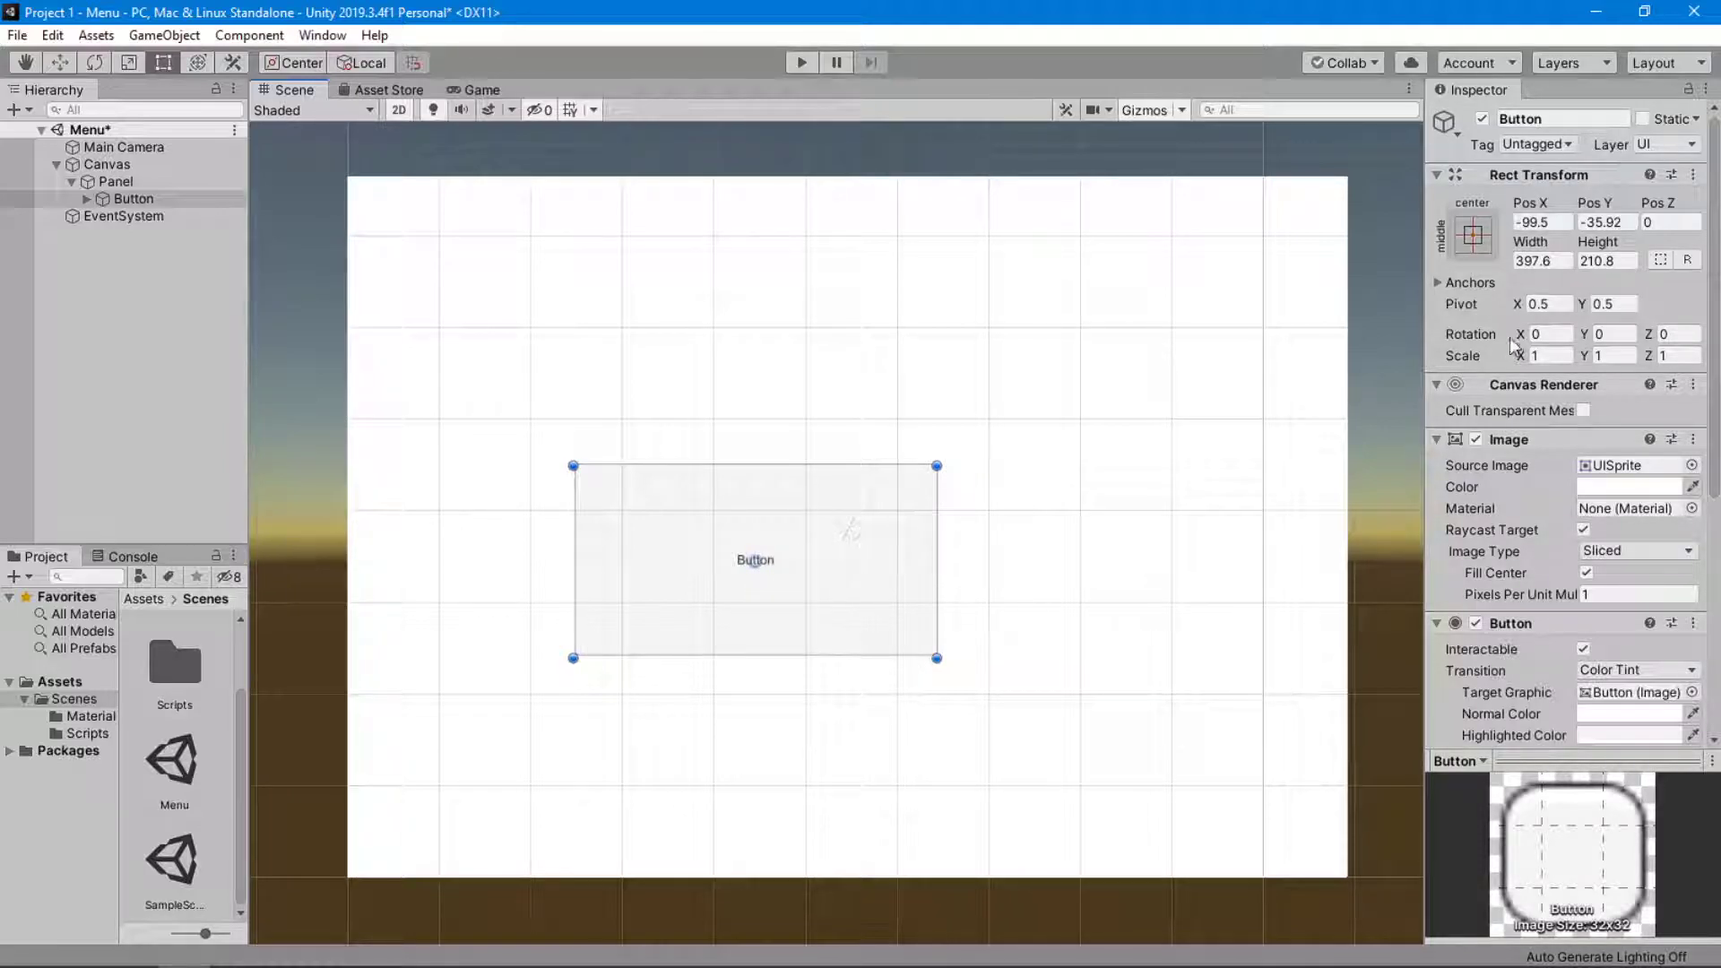
click(1472, 240)
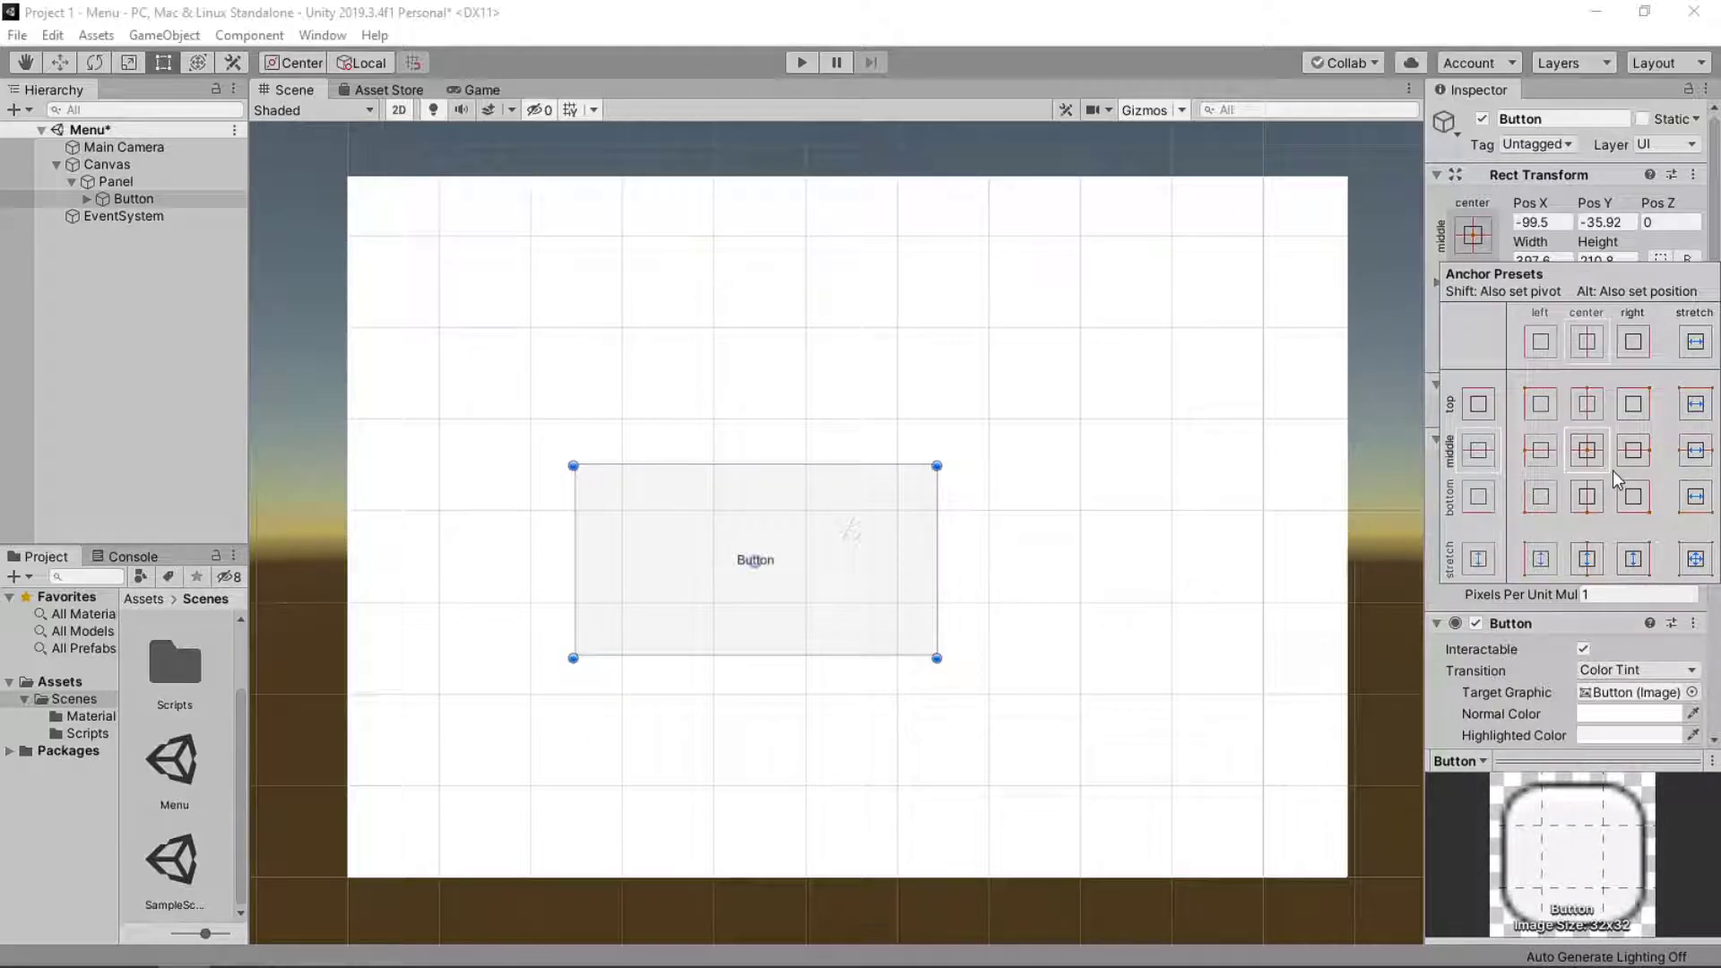
key(alt)
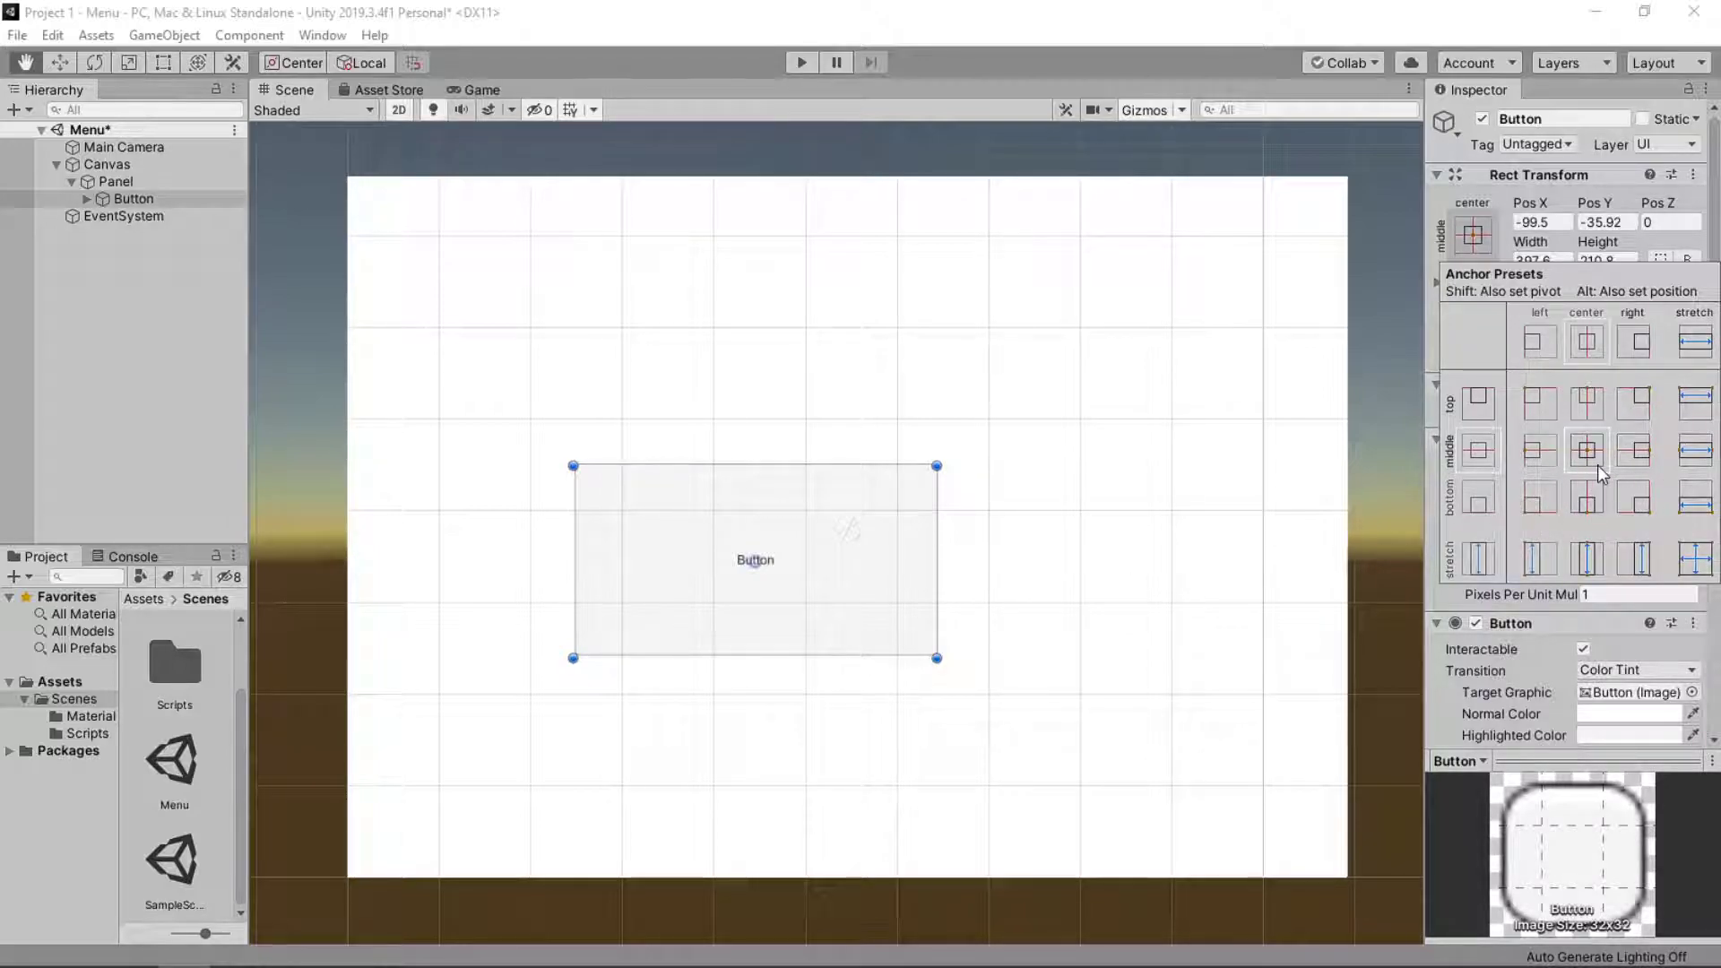
alt+click(1550, 507)
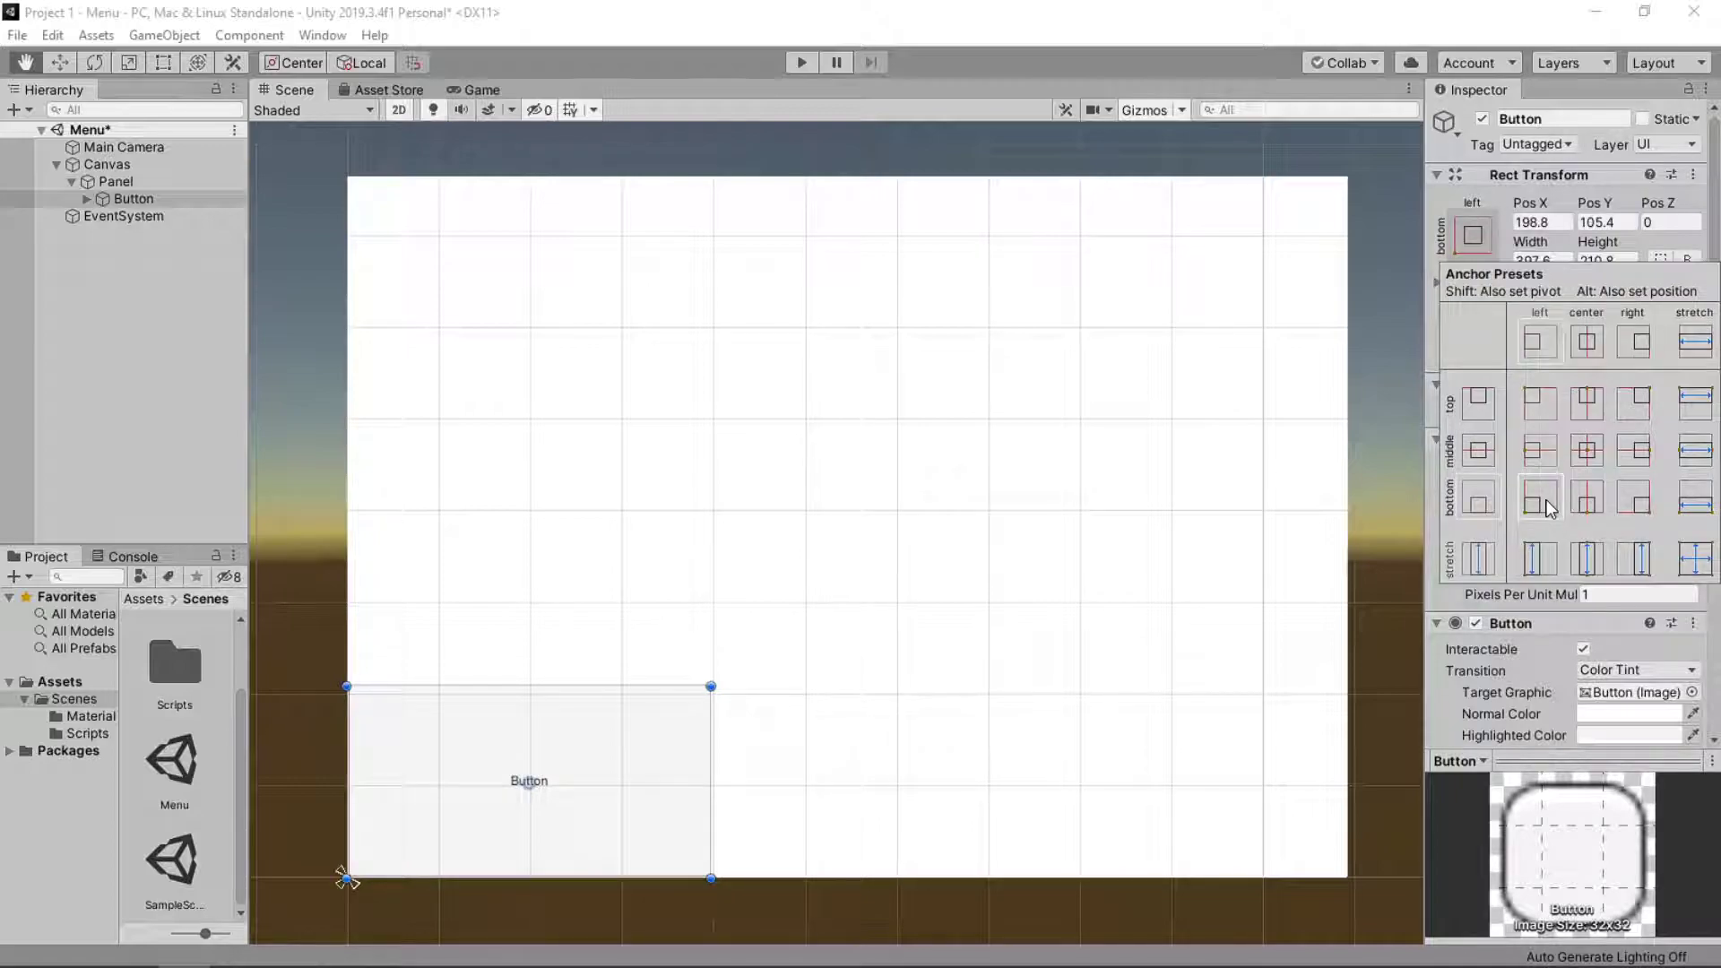
alt+click(1635, 500)
alt+click(1538, 405)
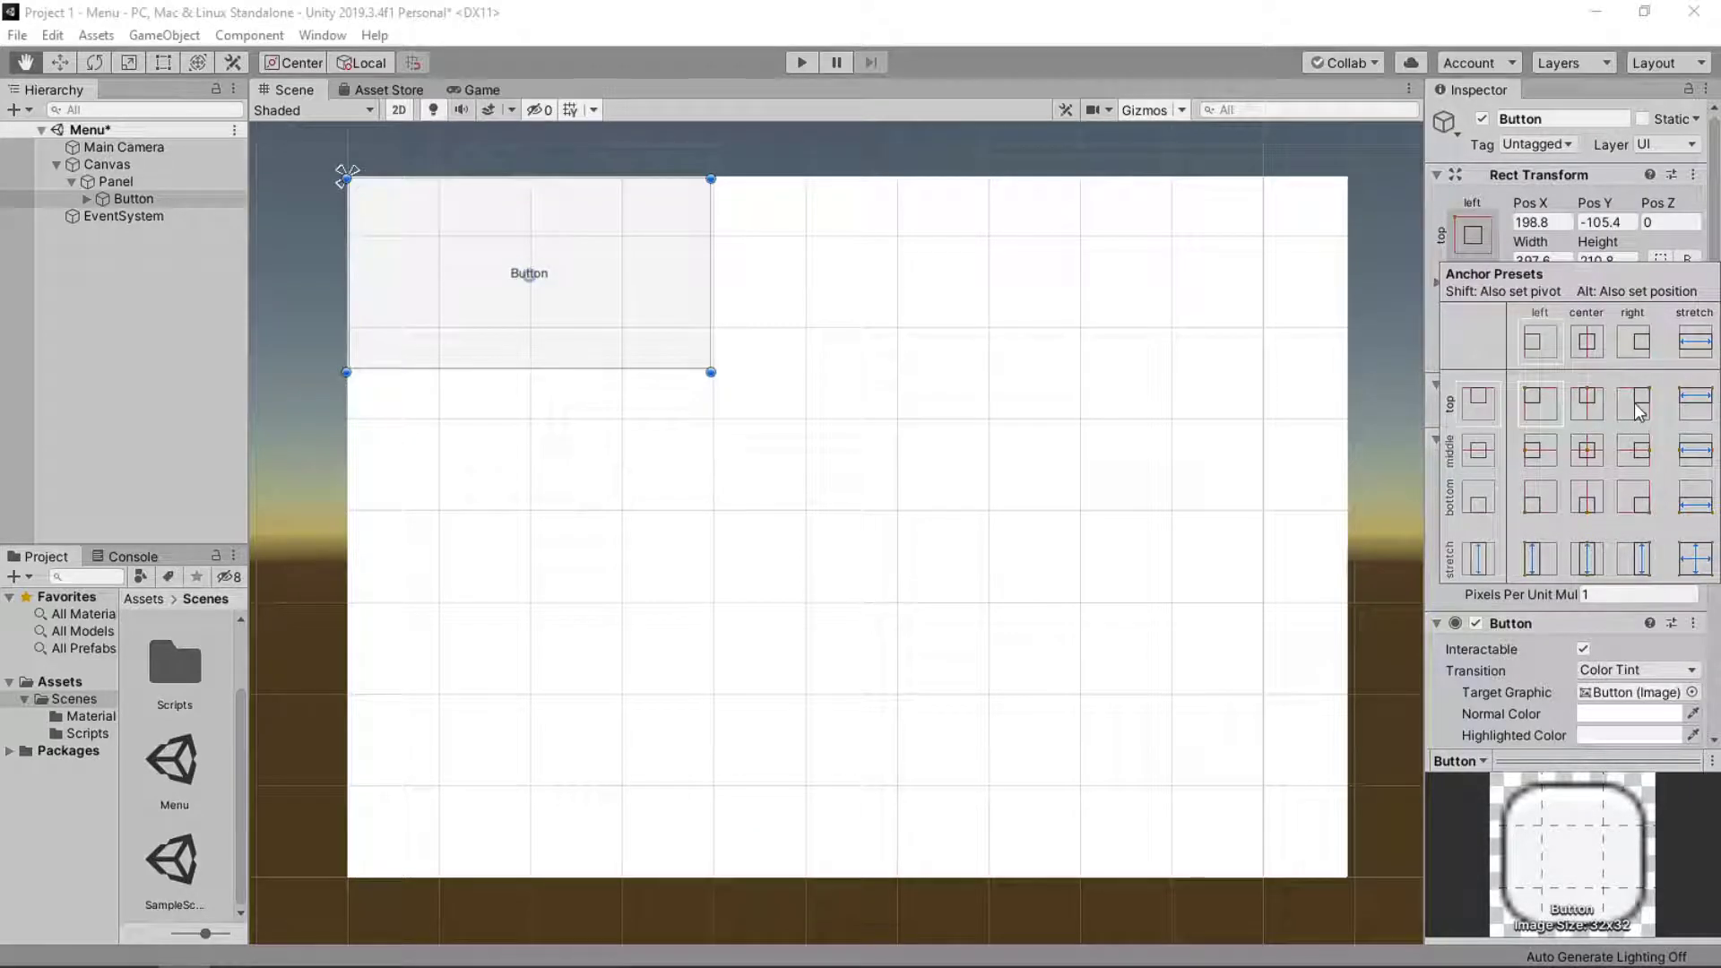
alt+click(1633, 402)
Try the full stretch anchor preset on the Button and return it to the middle-center preset, position included.
alt+click(1586, 450)
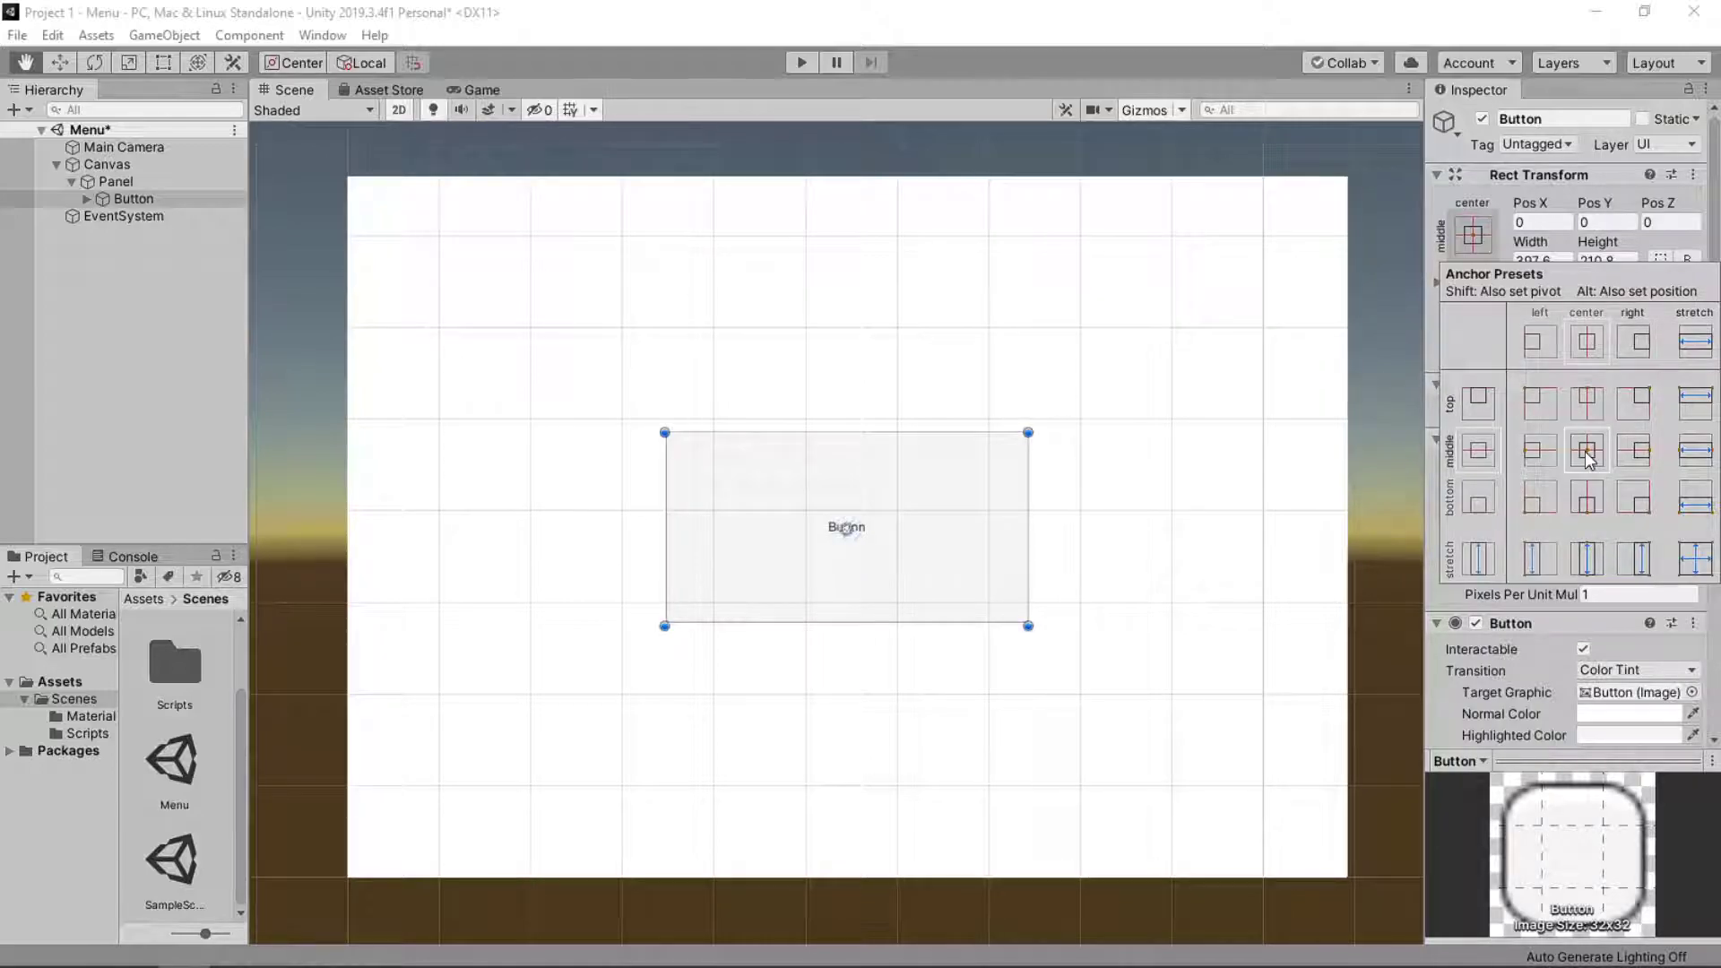
alt+click(1701, 568)
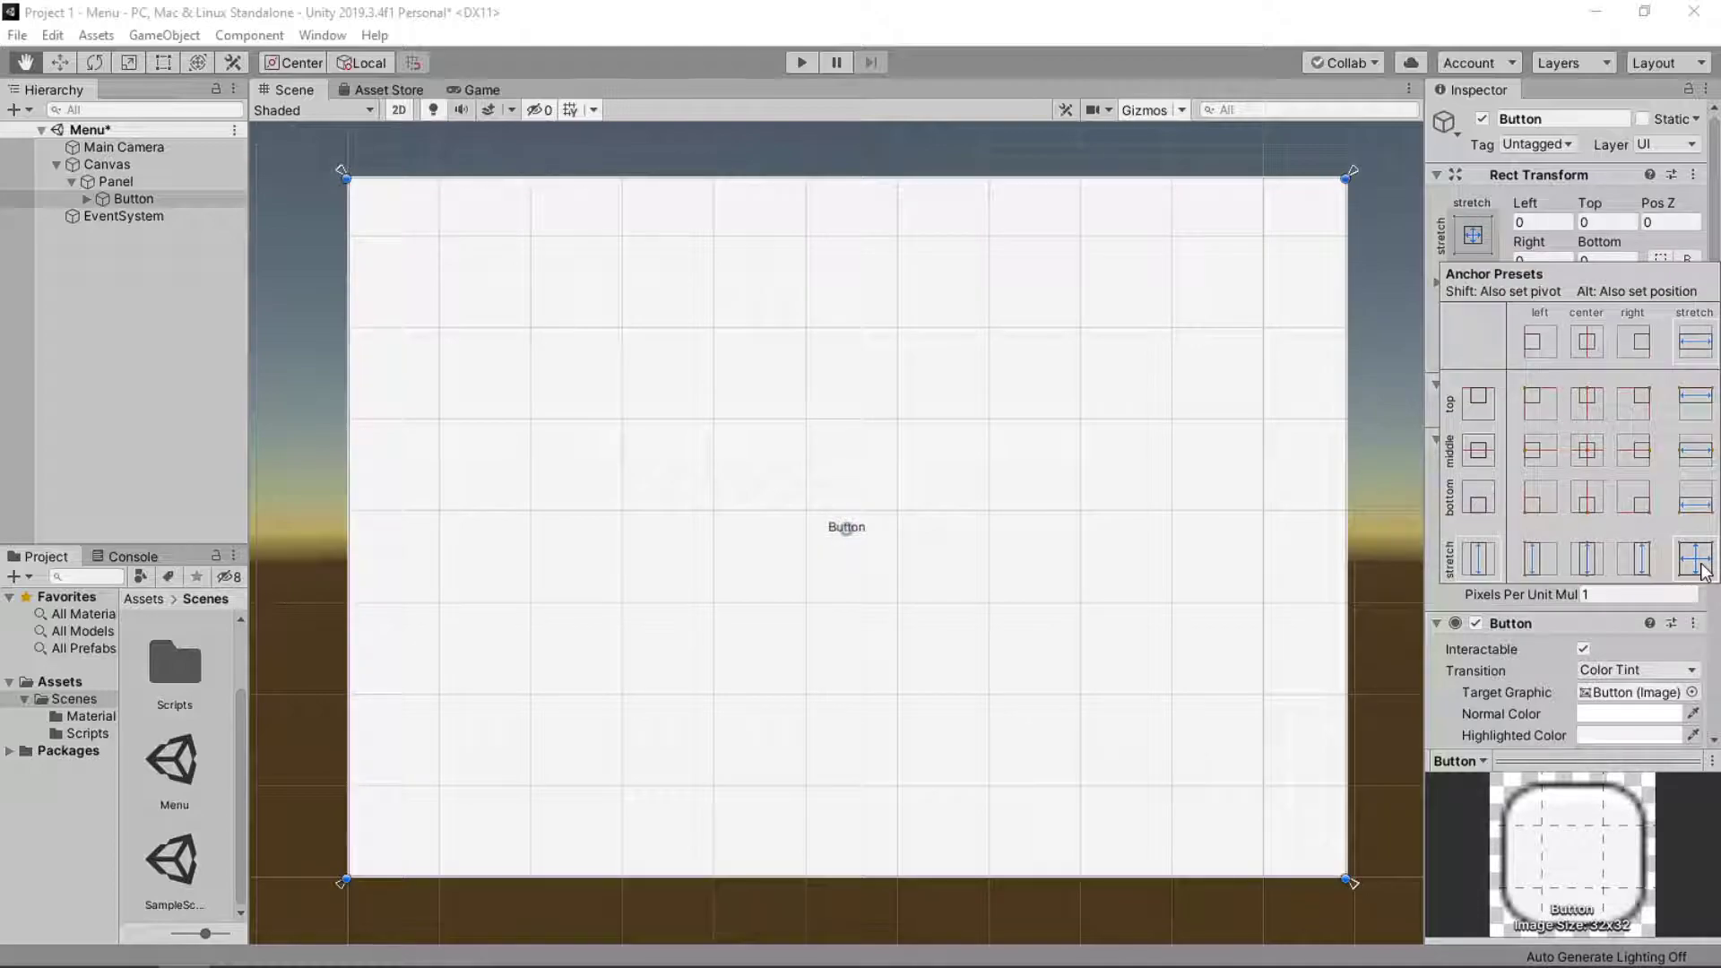
alt+click(1581, 452)
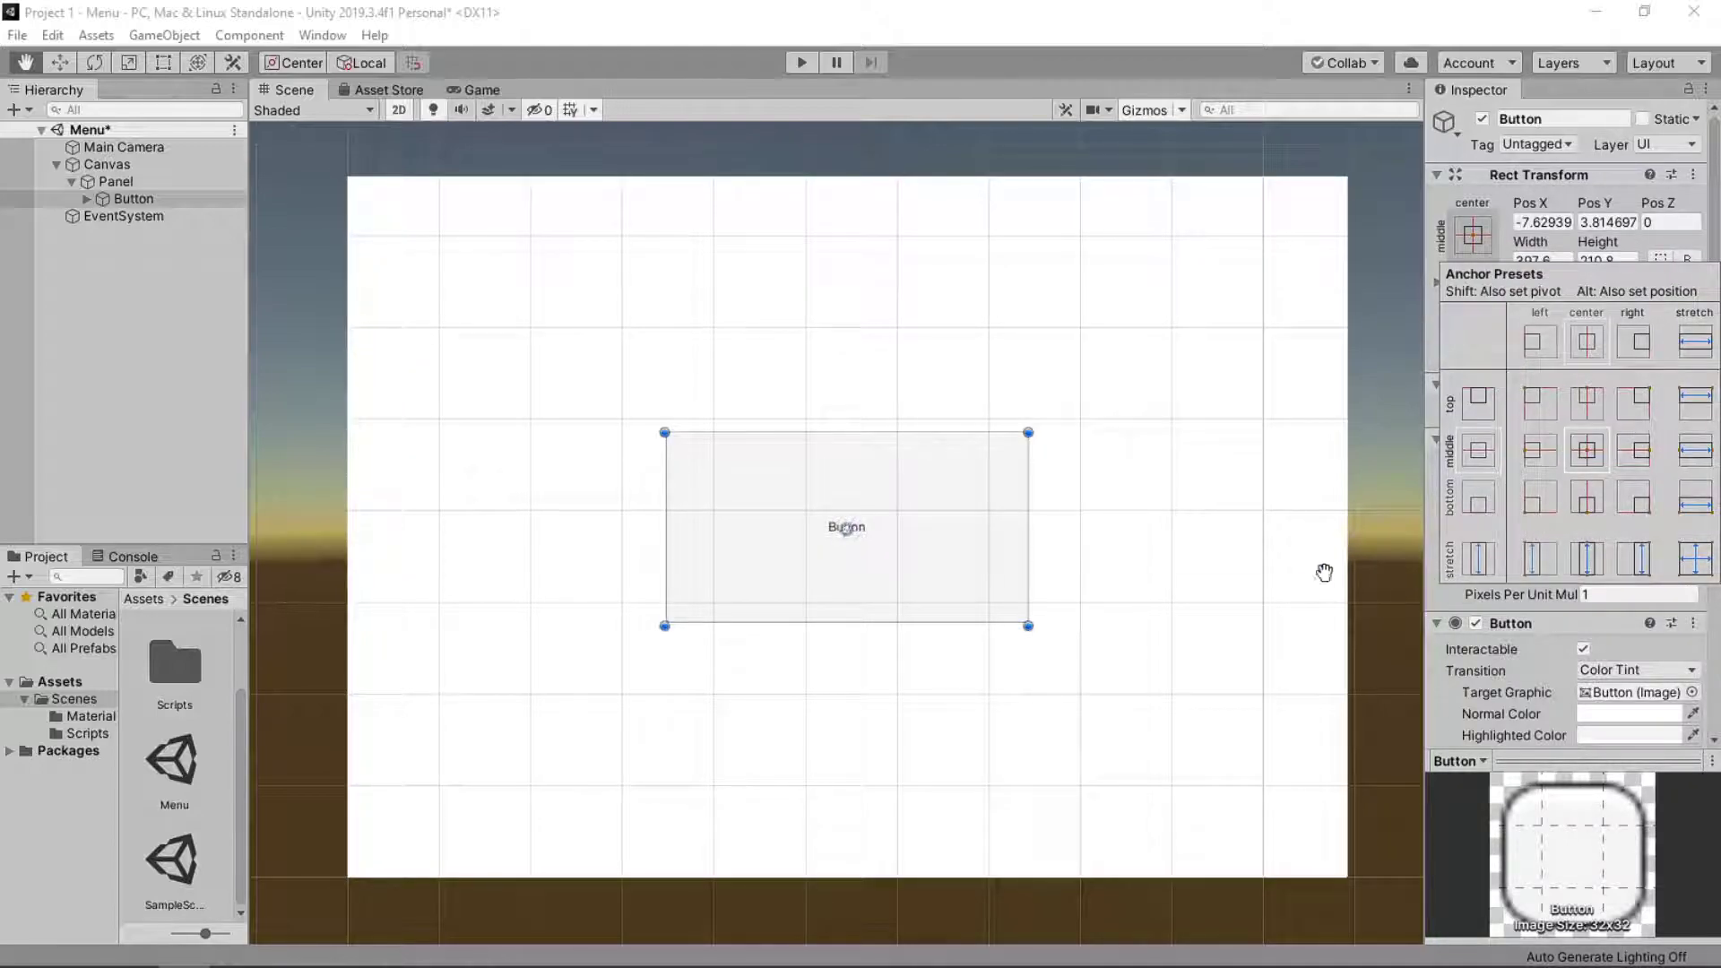
click(1470, 231)
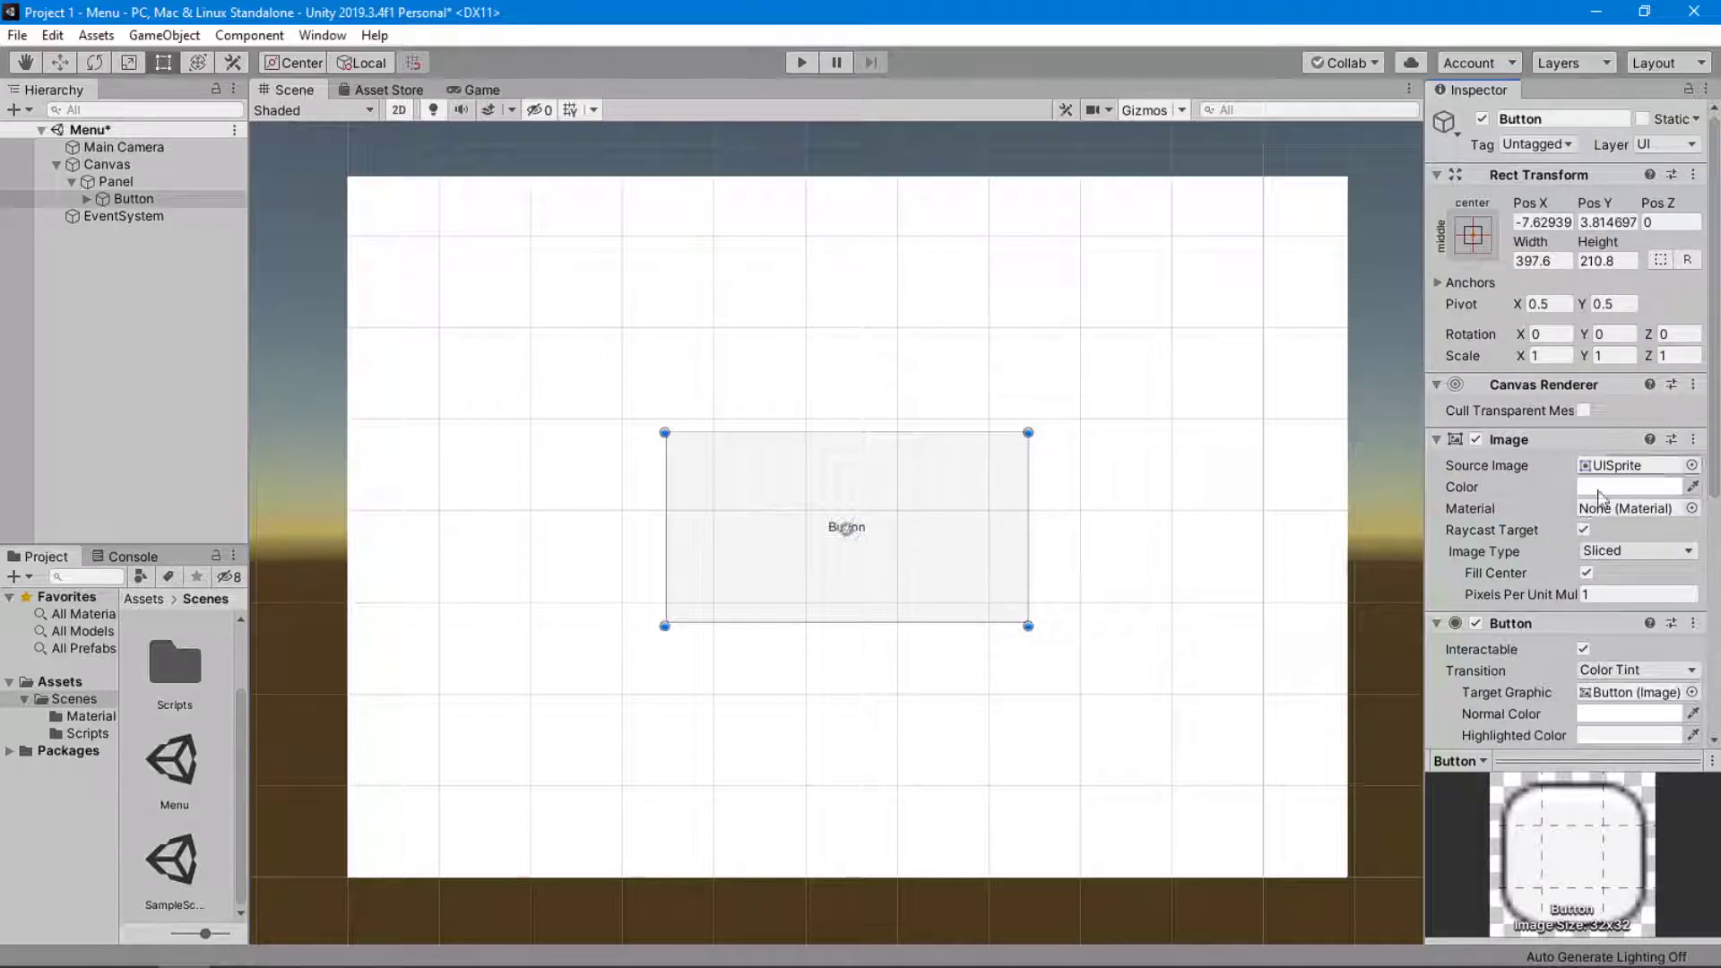
right_click(180, 165)
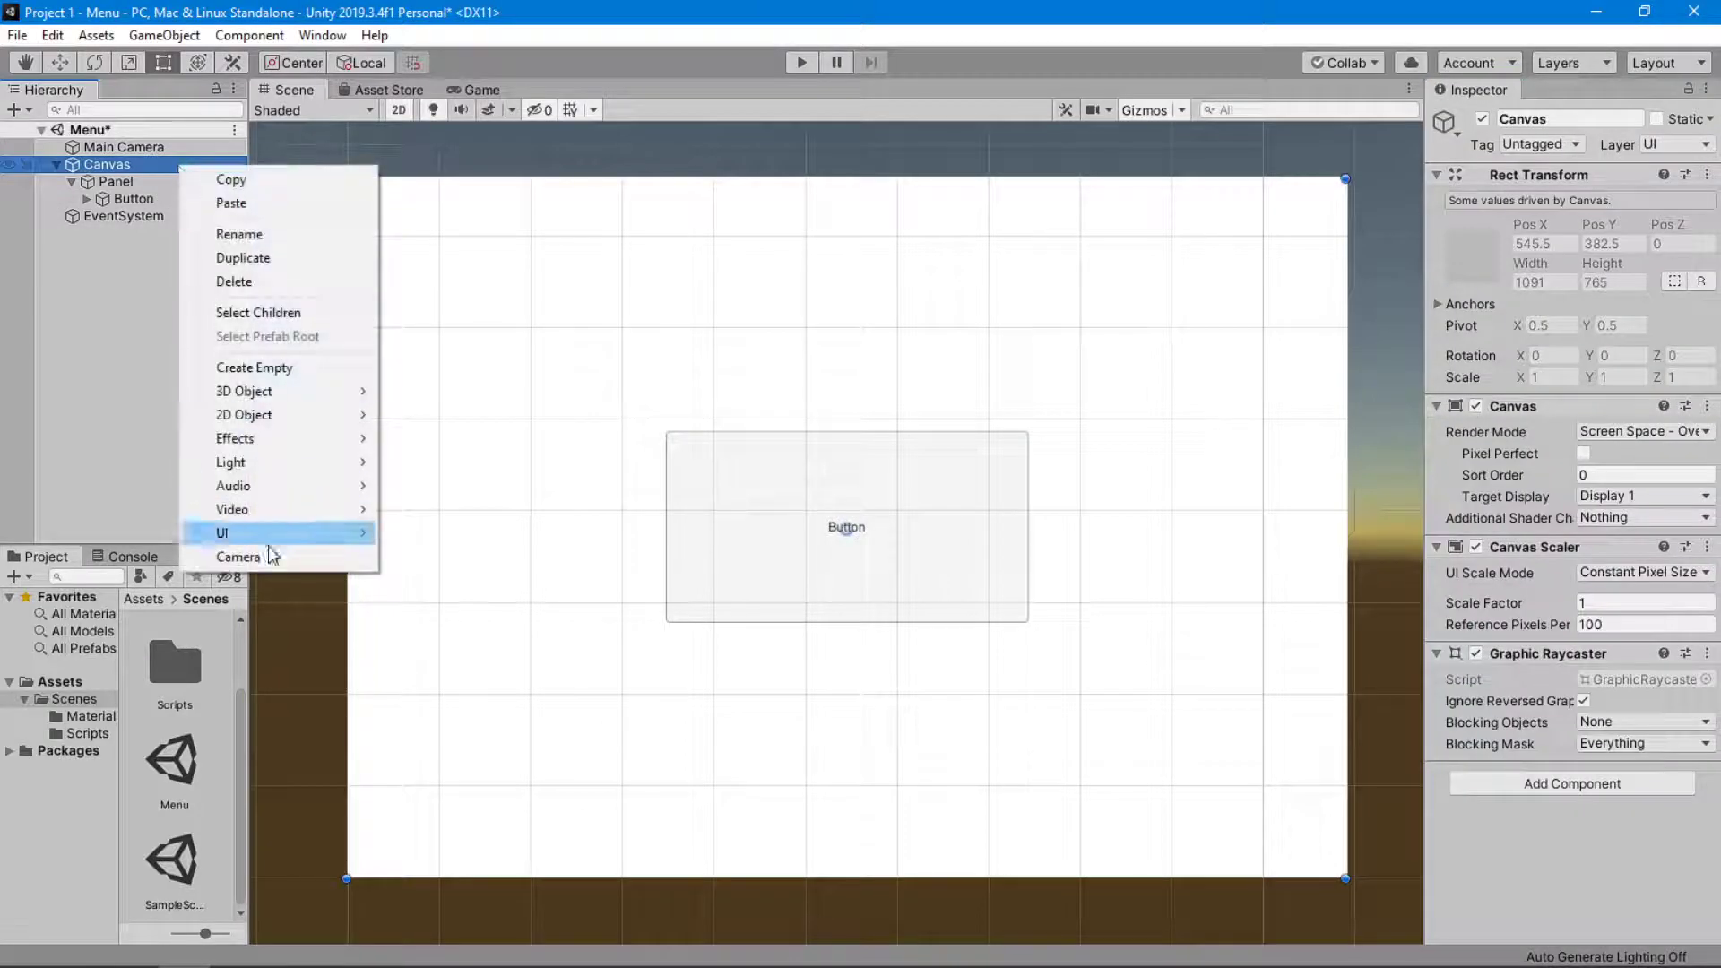
mouse_move(269, 533)
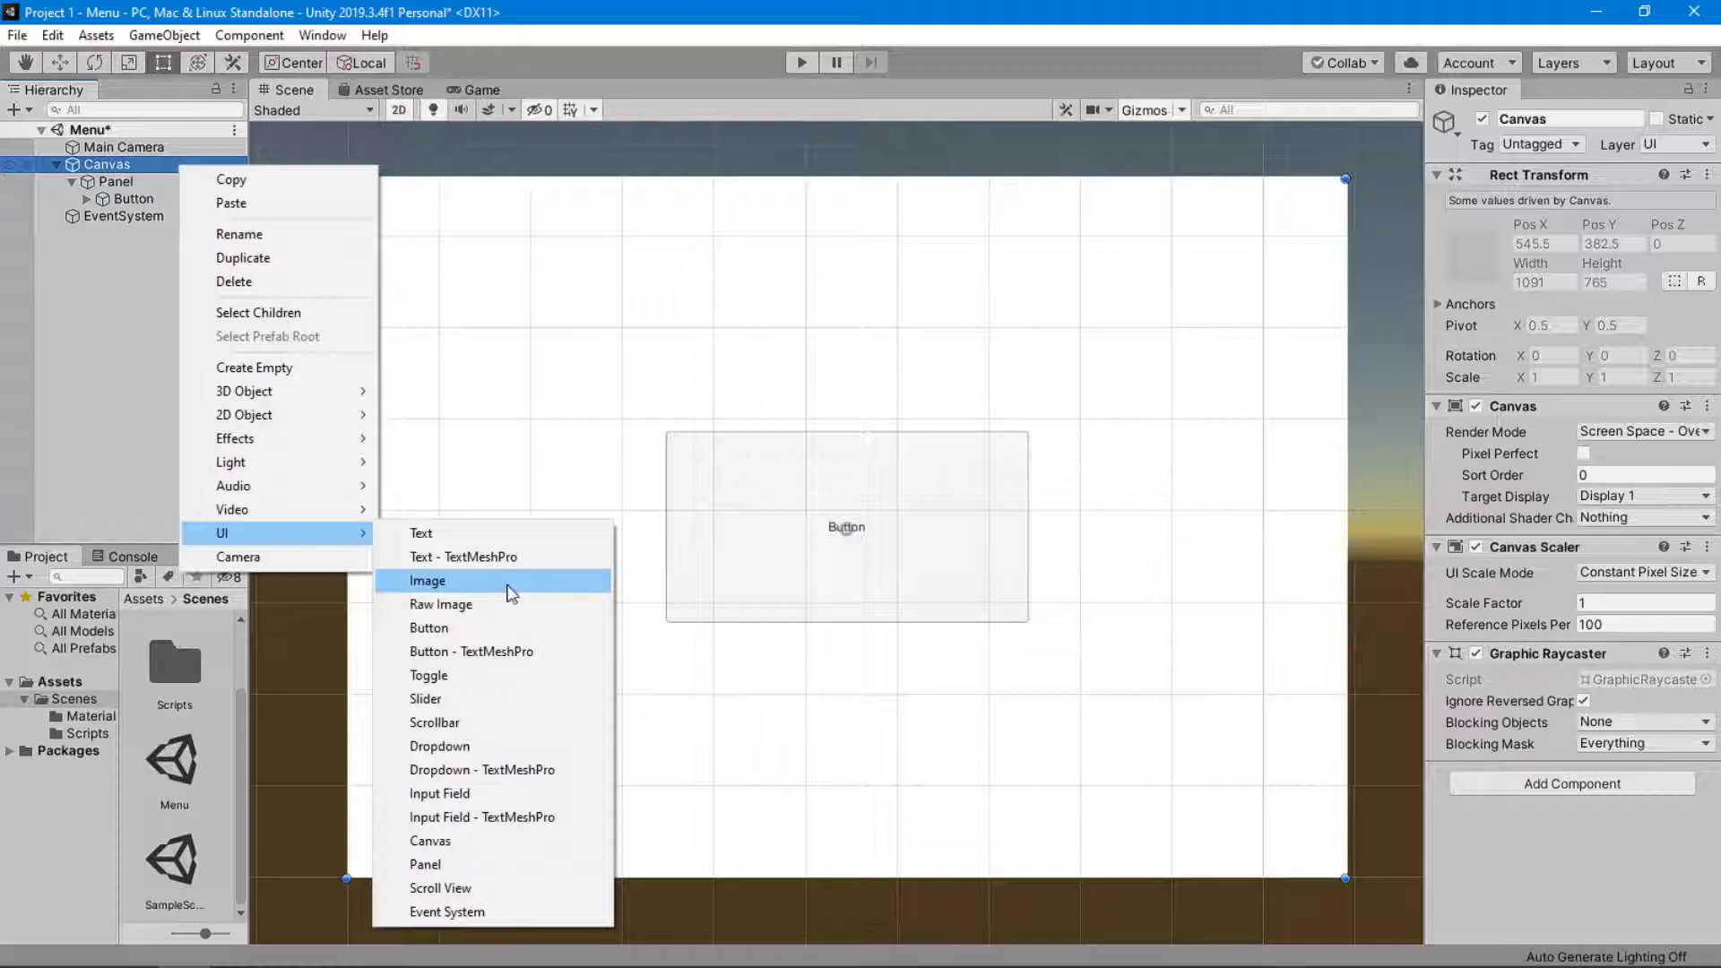
click(36, 365)
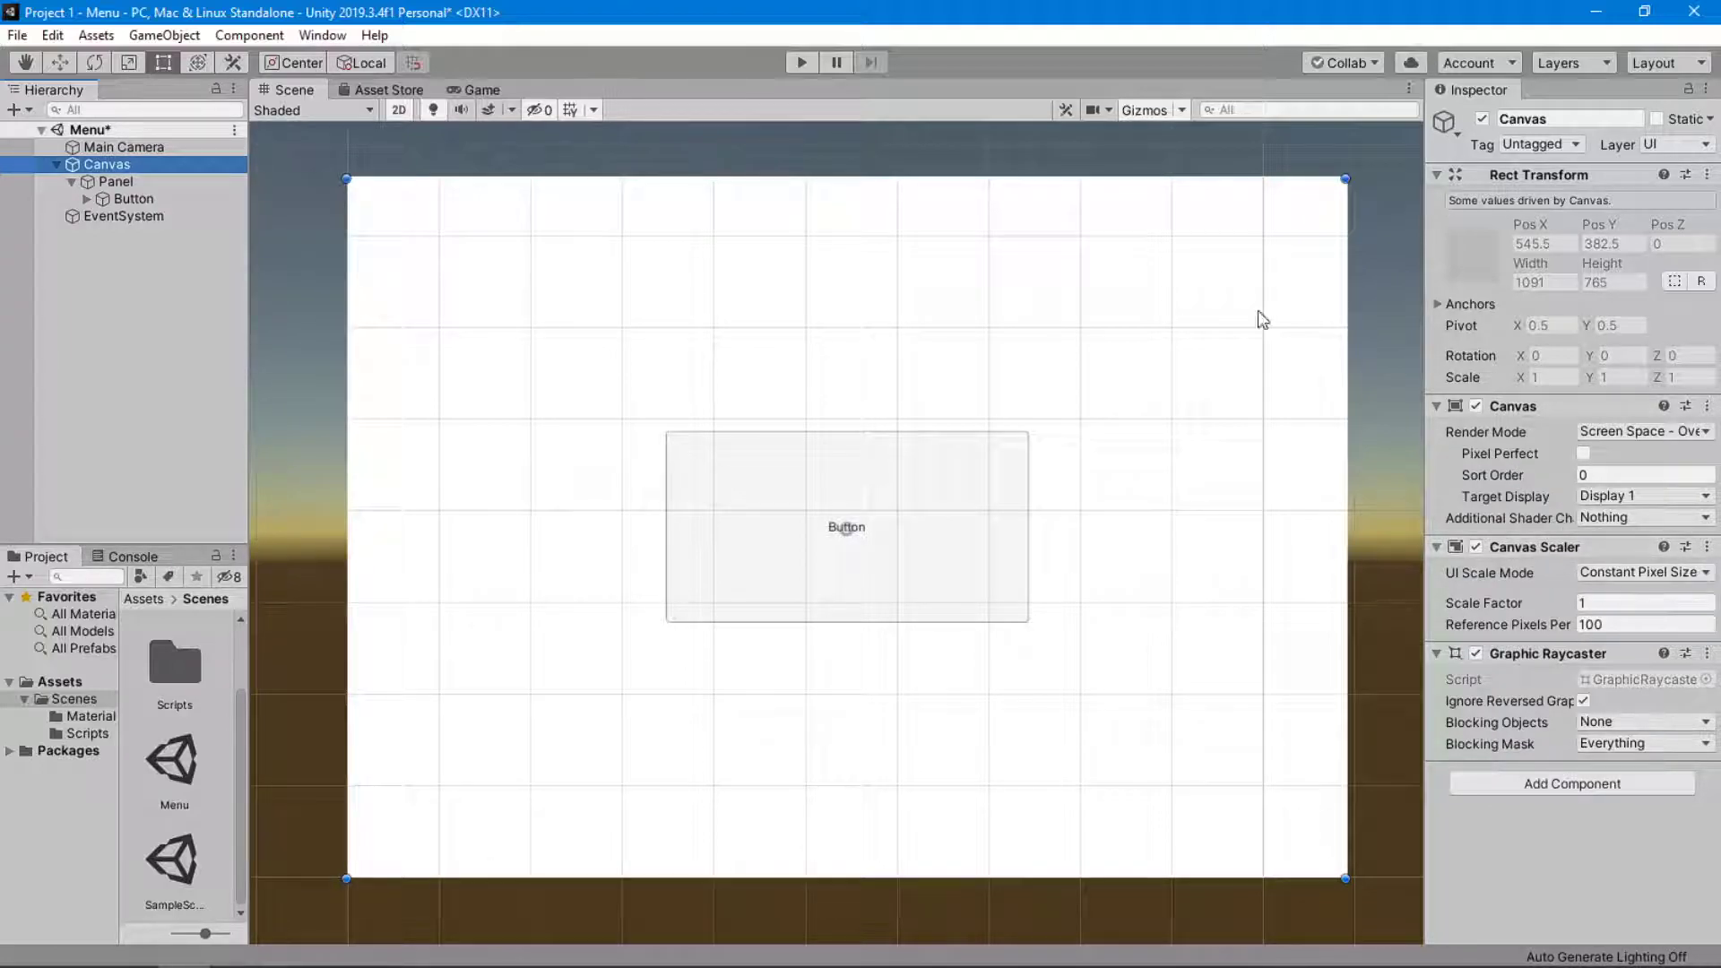
Search the components that can be added to the Button for "Ima" and compare with its existing Image component.
click(187, 180)
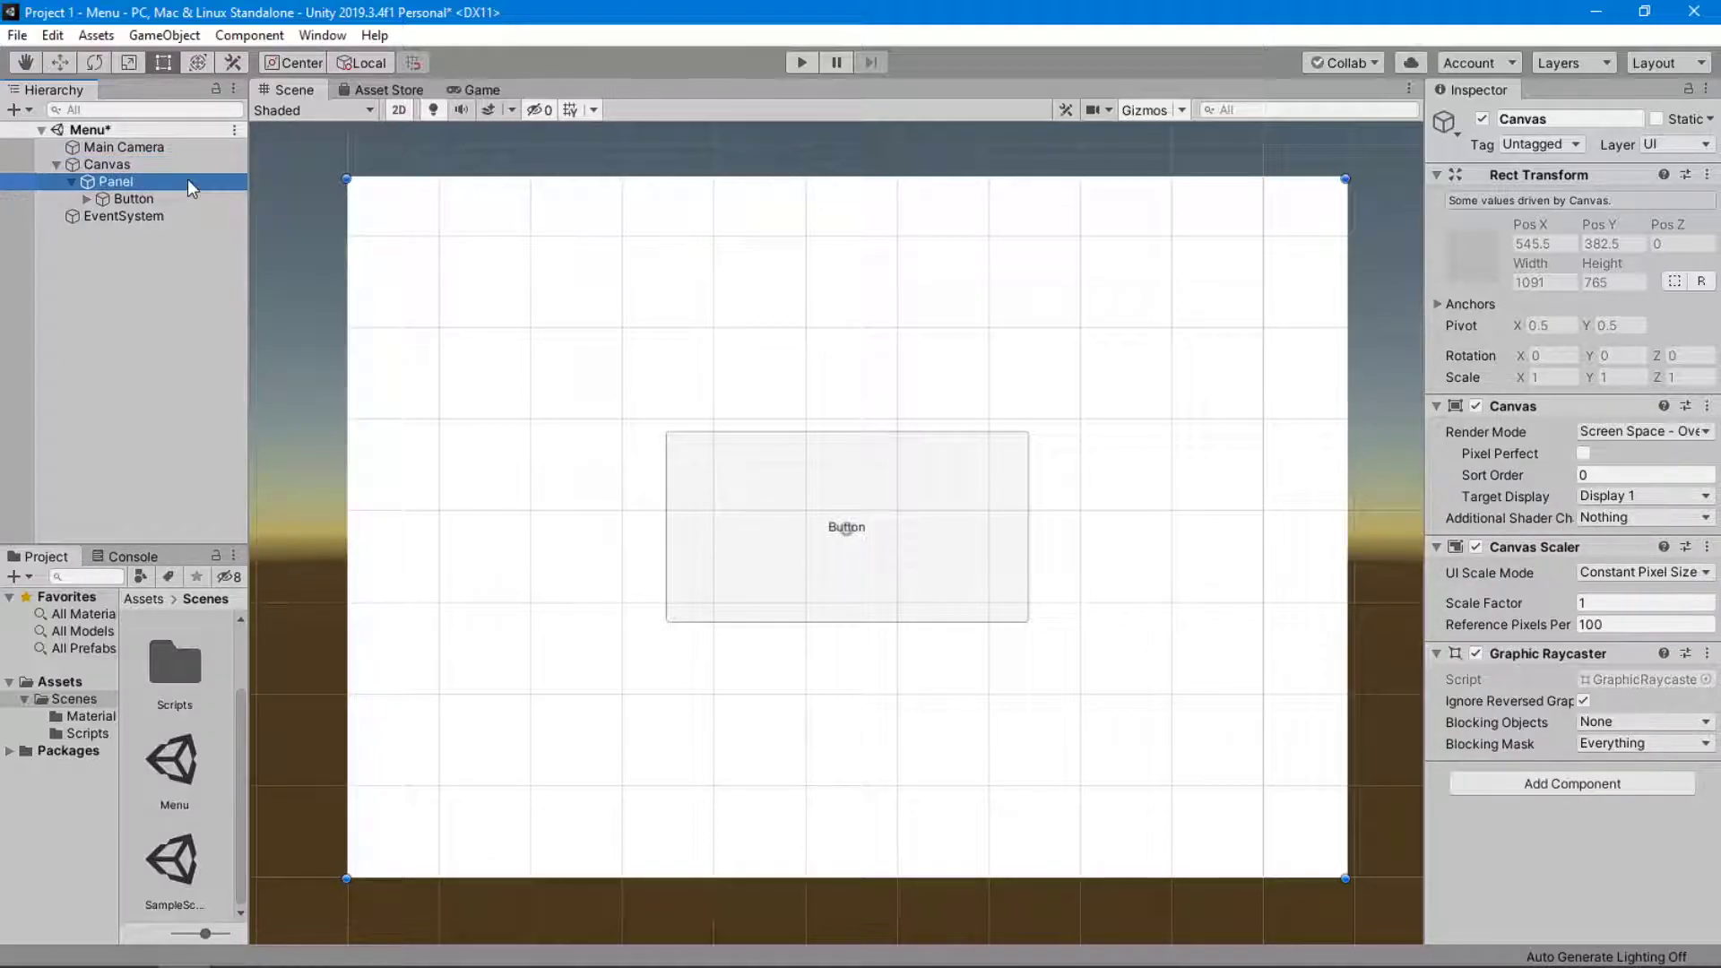
click(186, 193)
scroll(1560, 708, down, 5)
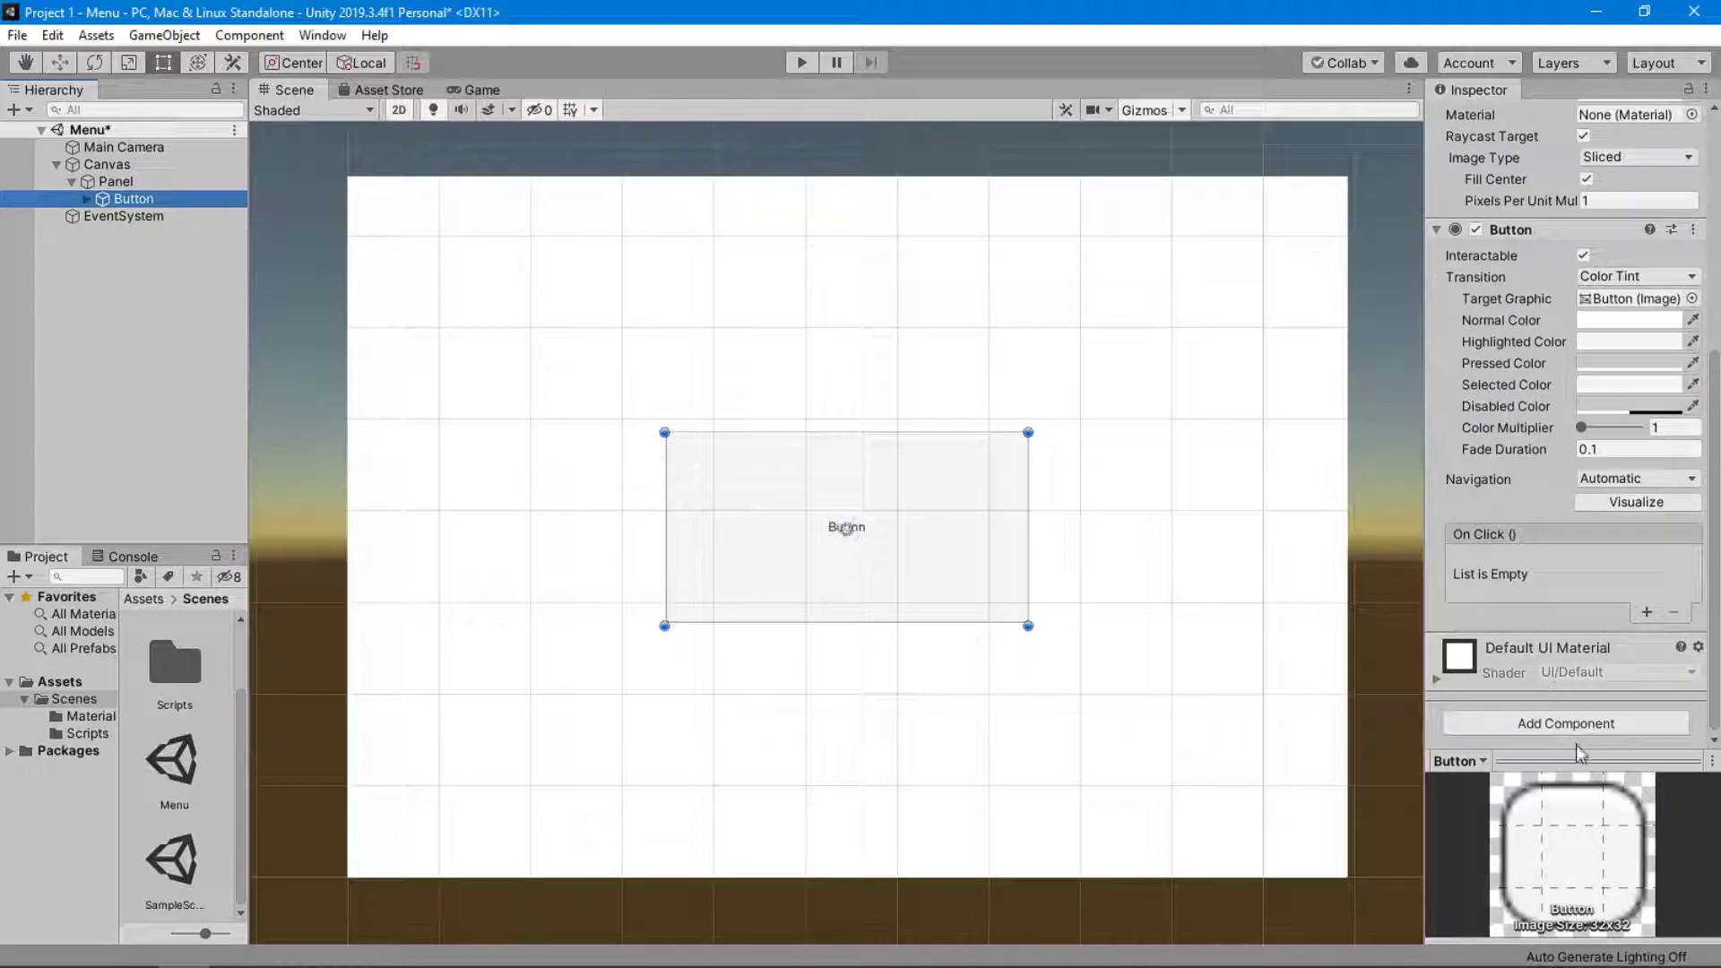
click(1567, 723)
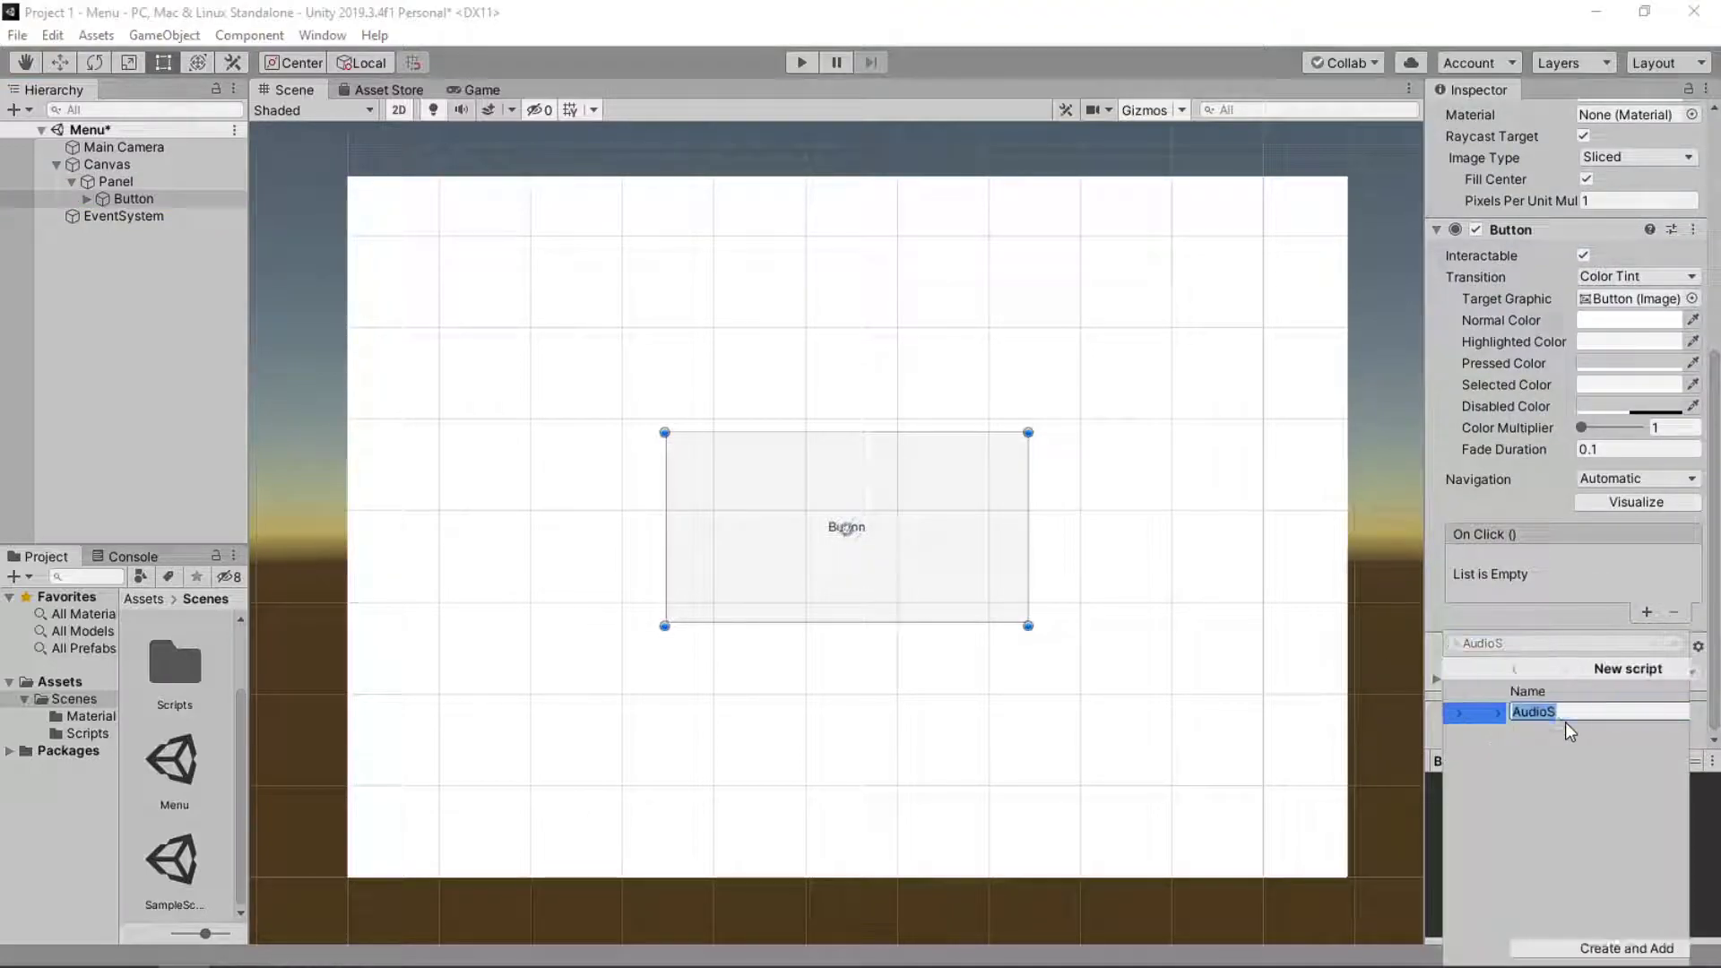
click(1452, 671)
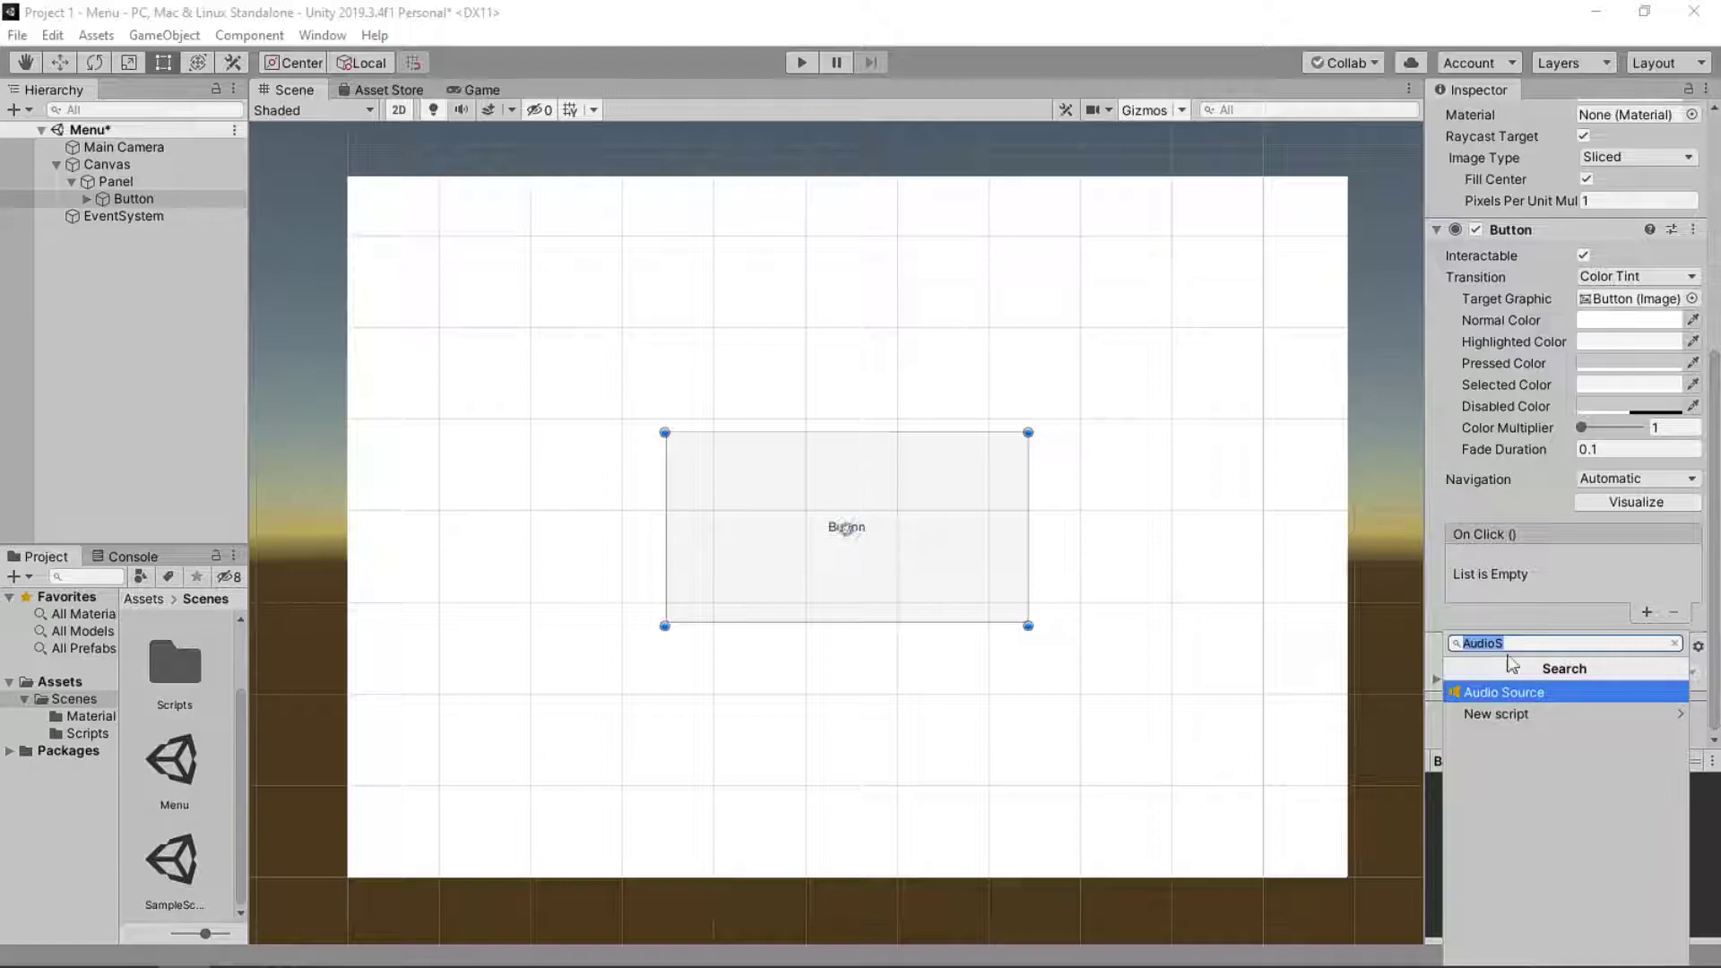
text(Ima)
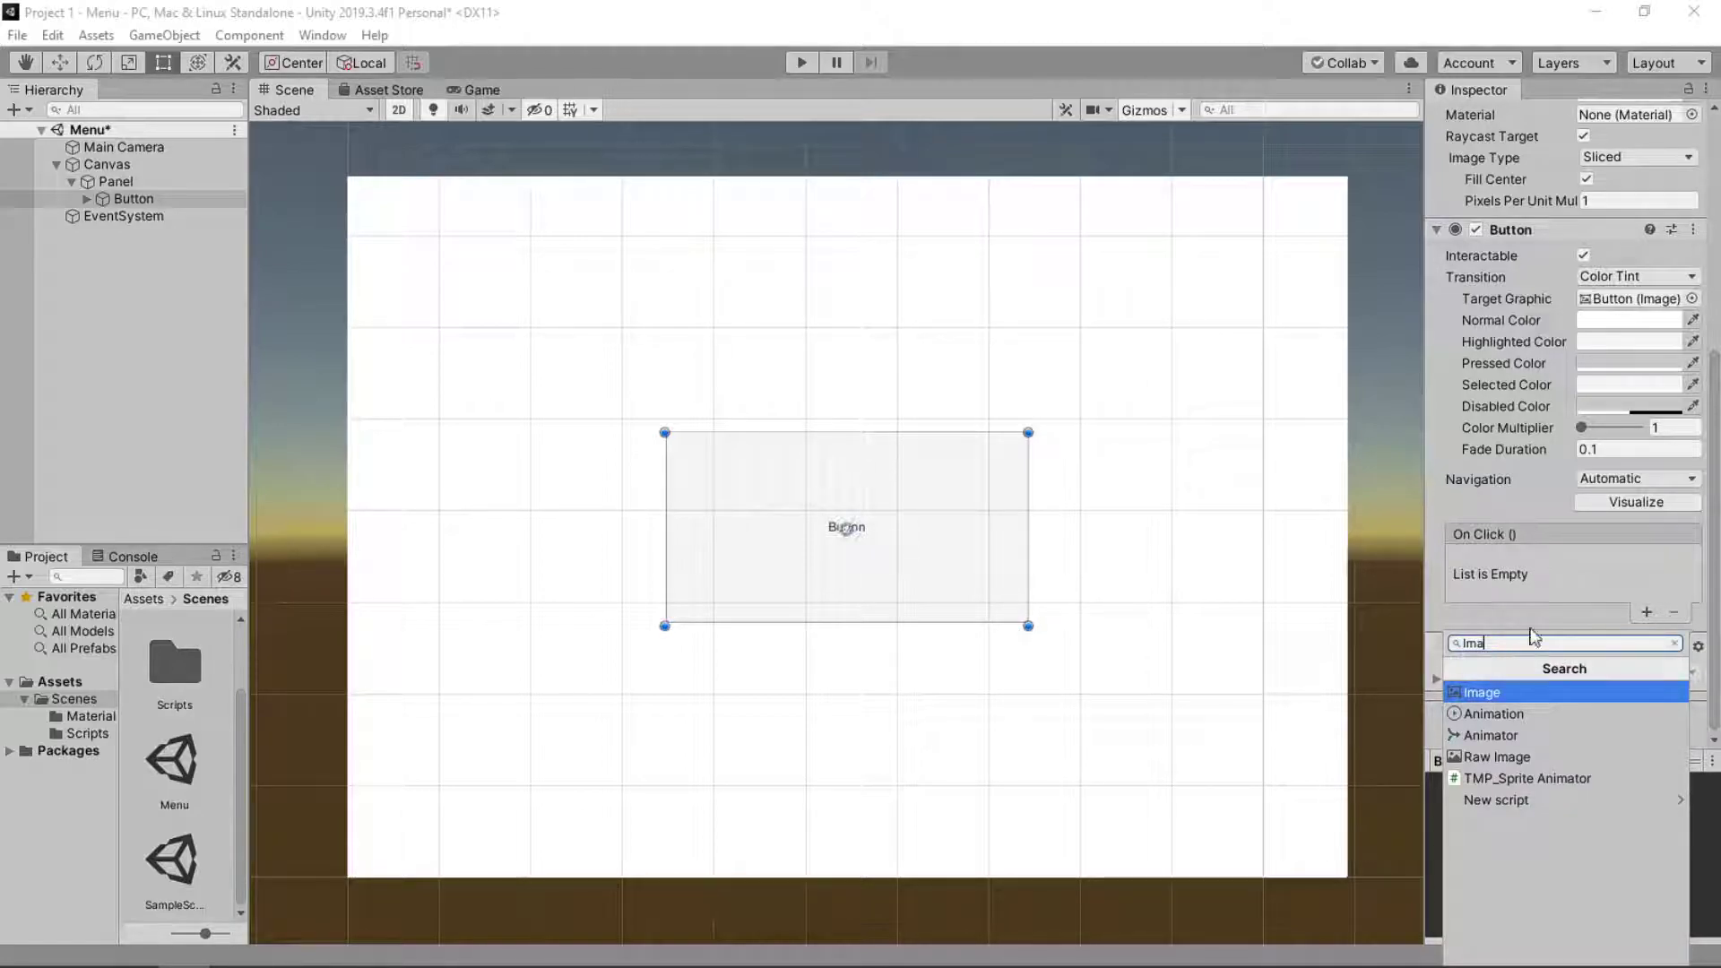
click(1538, 598)
scroll(1627, 378, up, 7)
scroll(1629, 385, down, 4)
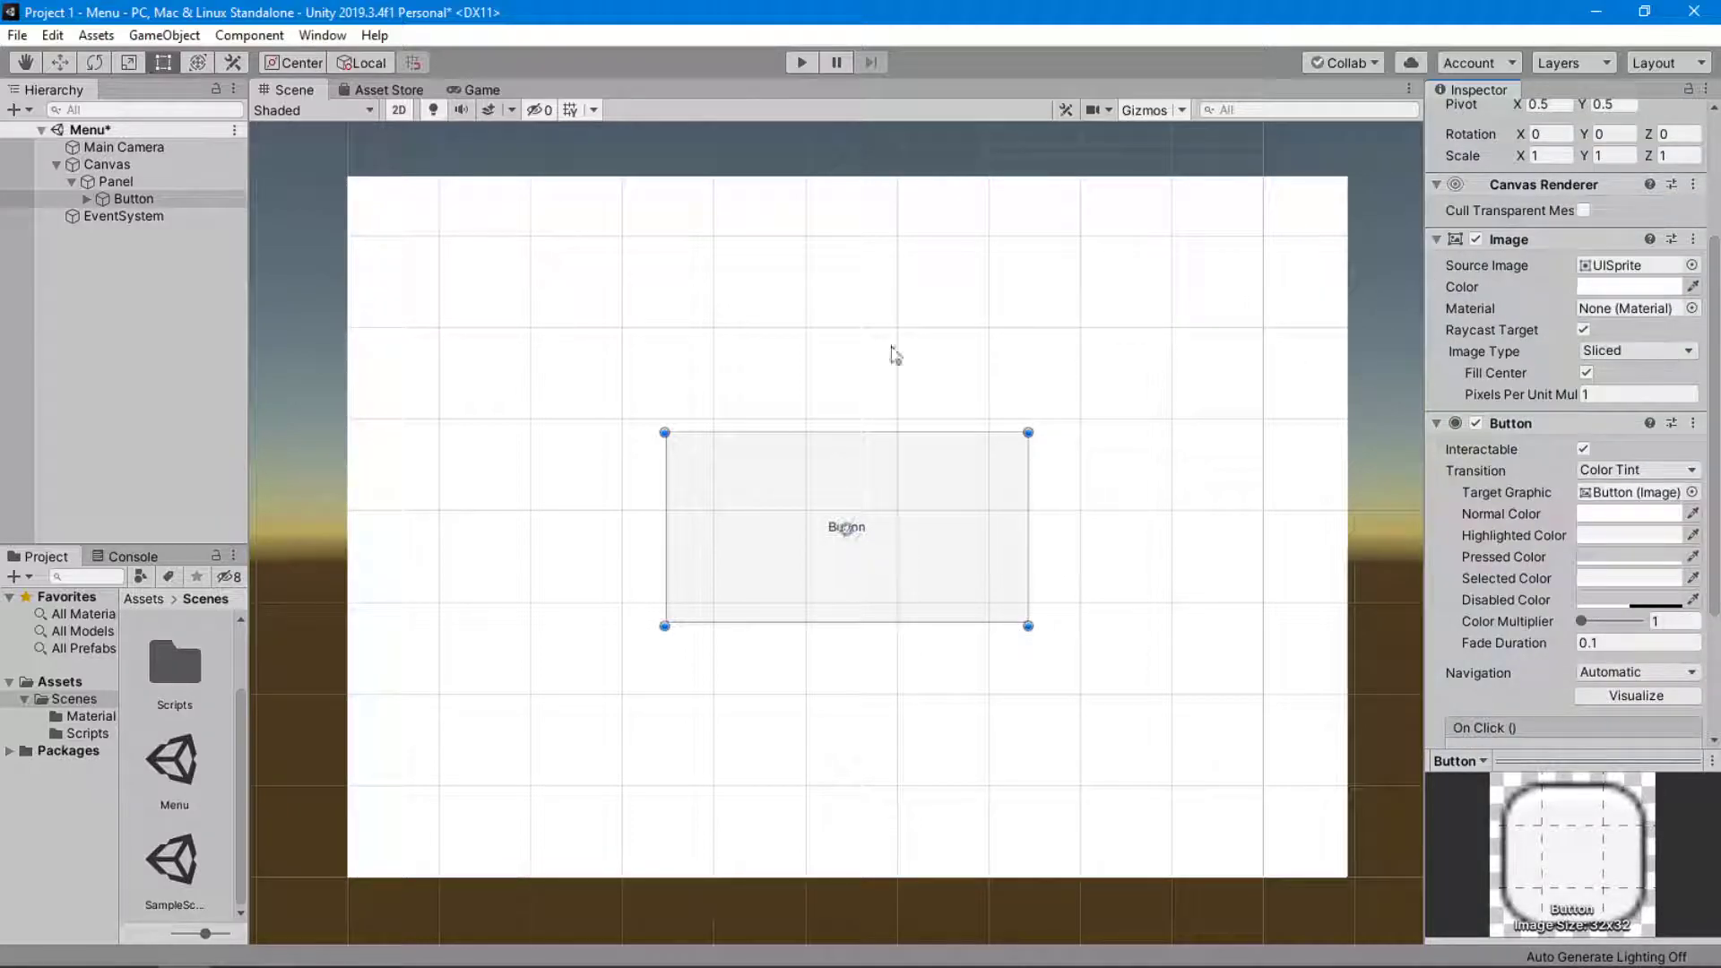
Try the Checkmark, dropdown arrow and Knob sprites as the Button's Source Image and restore UISprite.
click(213, 179)
click(206, 195)
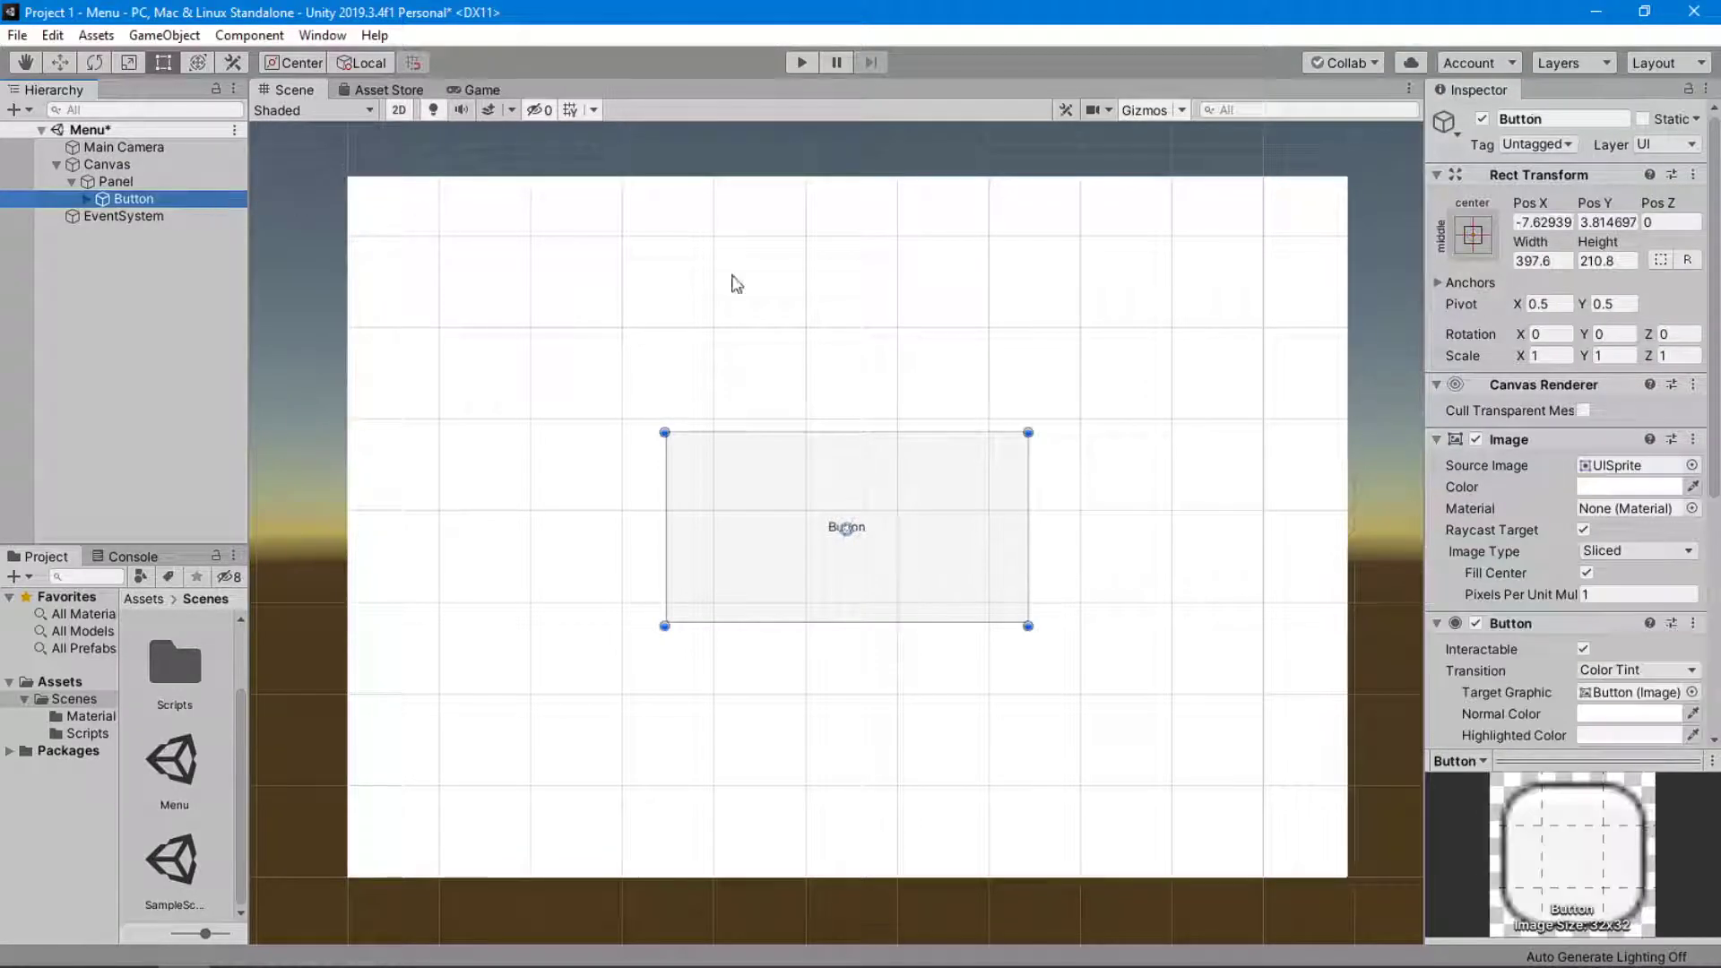
scroll(1665, 405, down, 4)
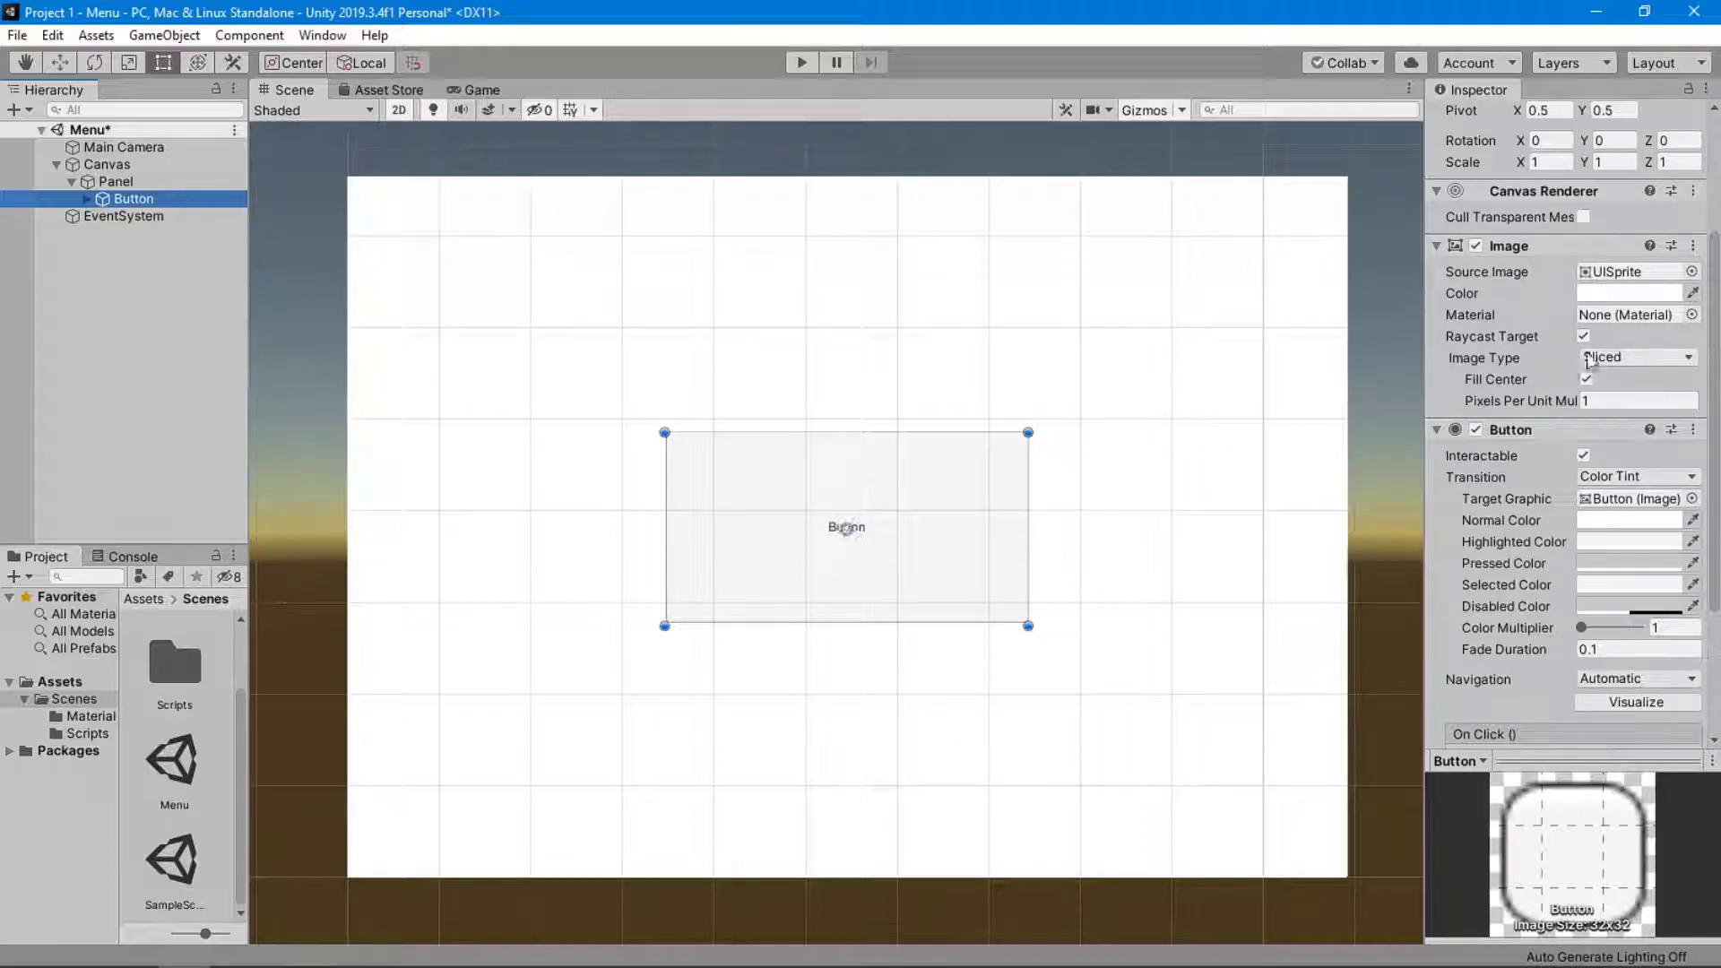
click(1691, 271)
click(1325, 376)
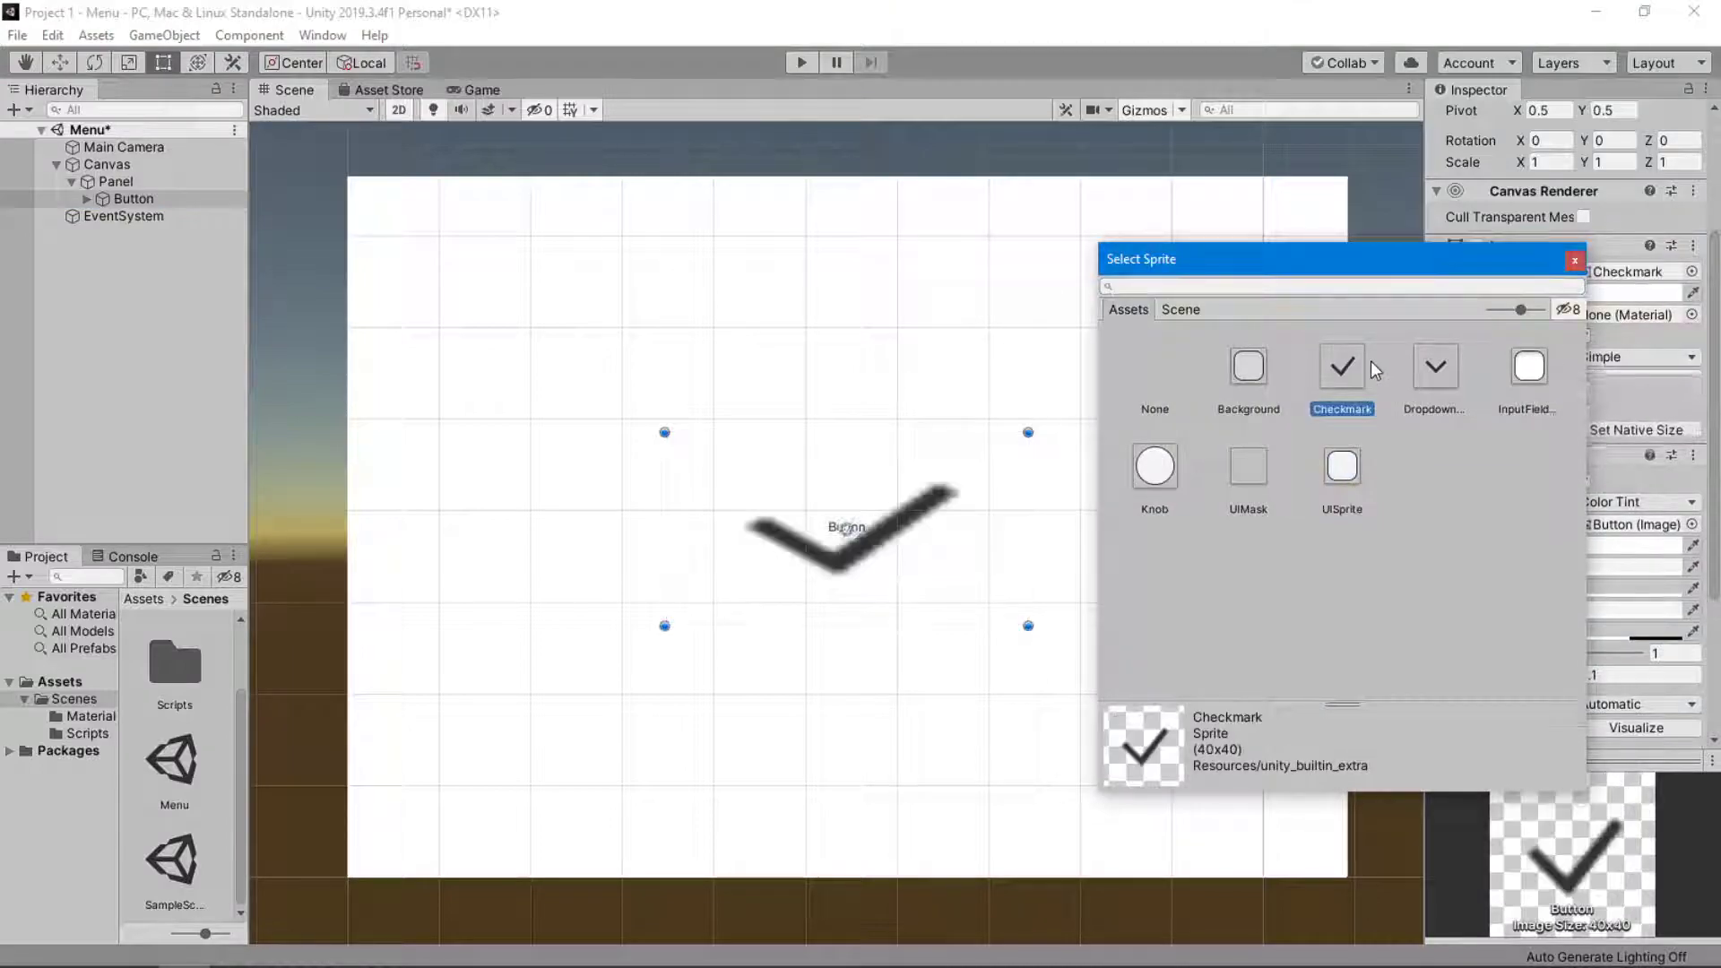
click(1445, 381)
click(1166, 483)
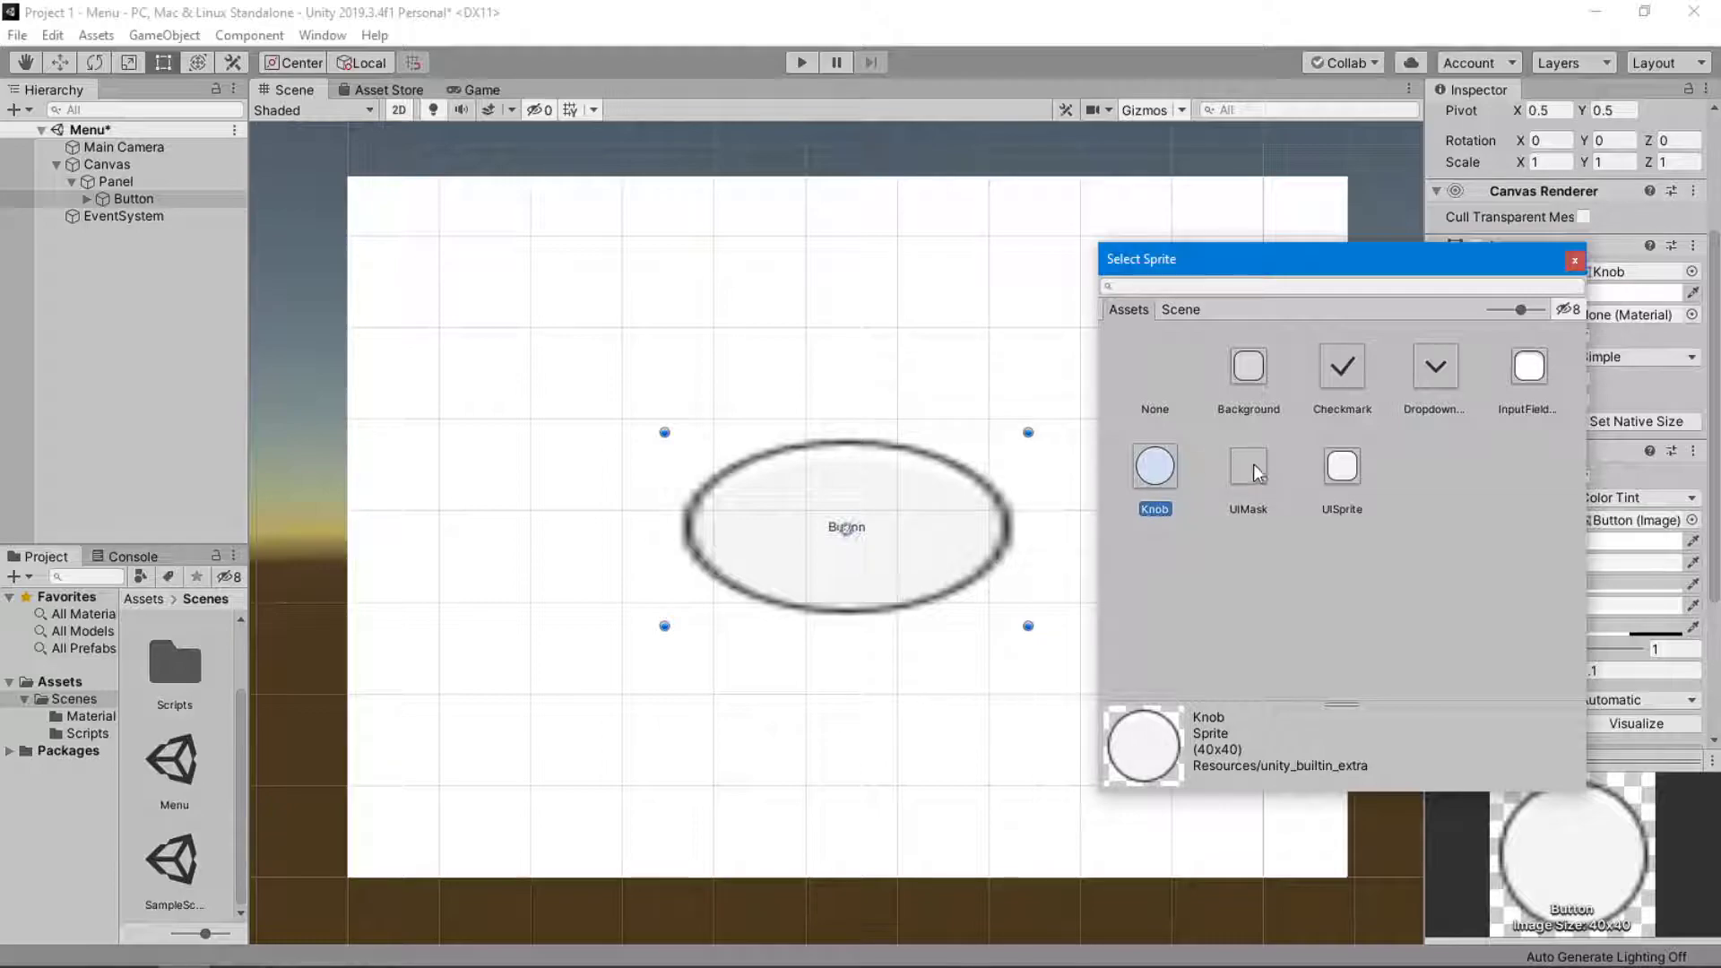
click(1342, 473)
click(1336, 470)
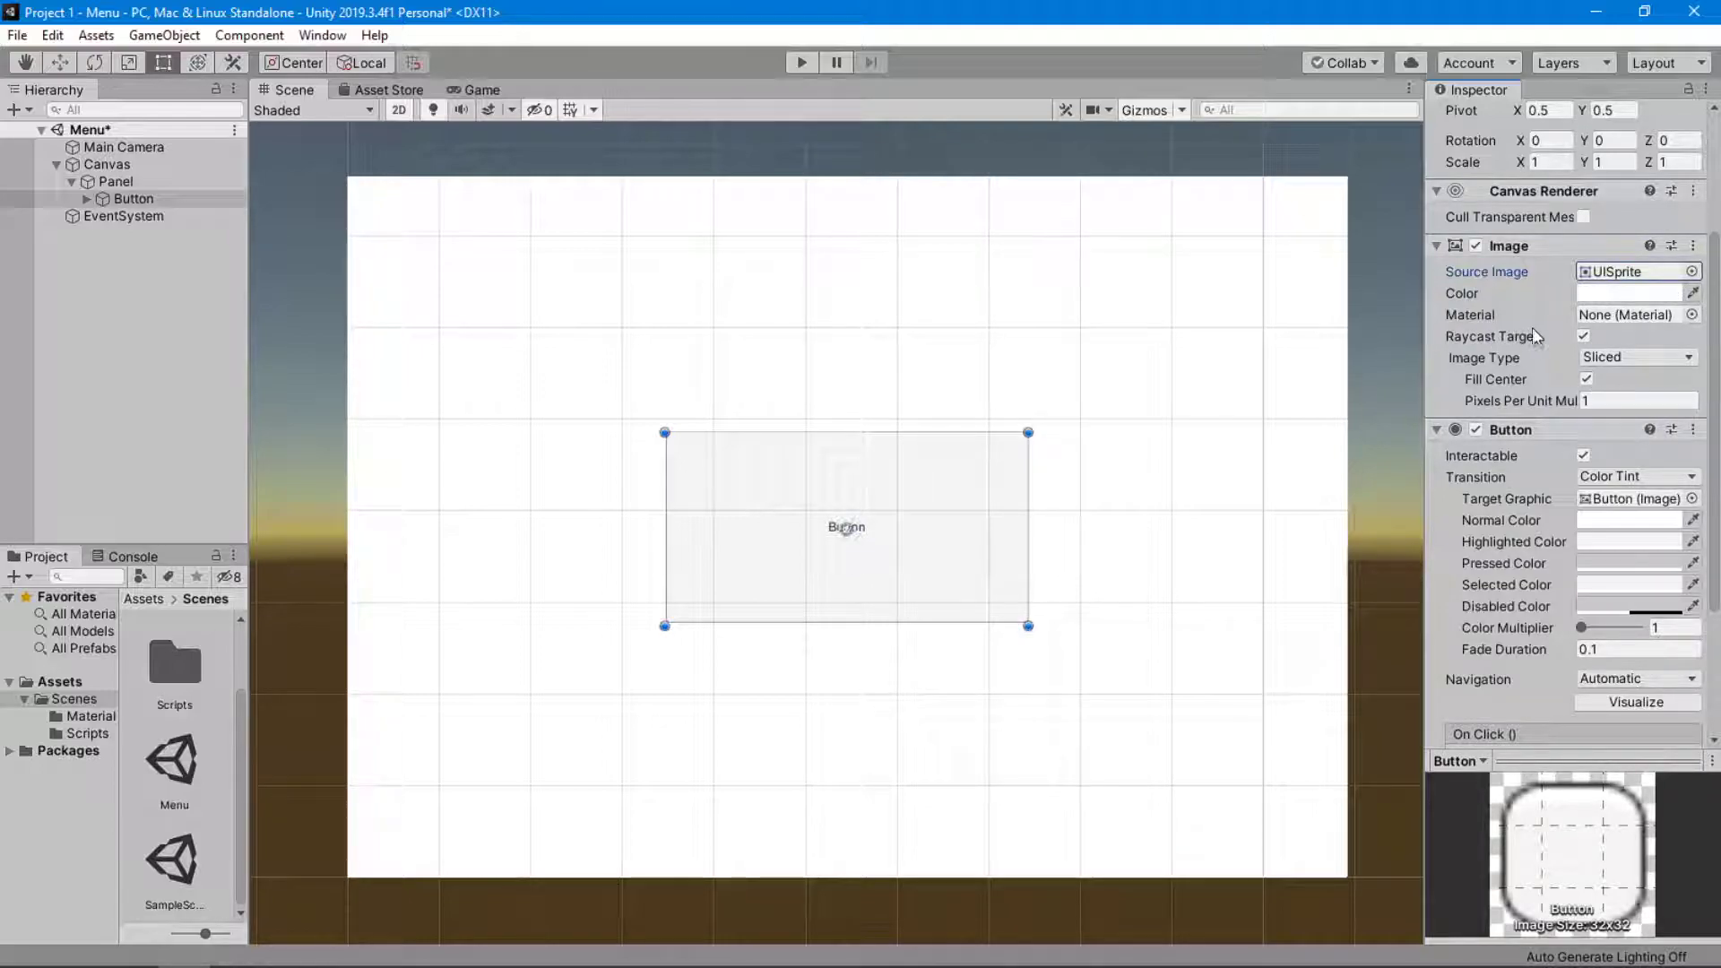
Try other colors for the Button's Image component and return it to white.
click(1579, 299)
drag(672, 255, 443, 260)
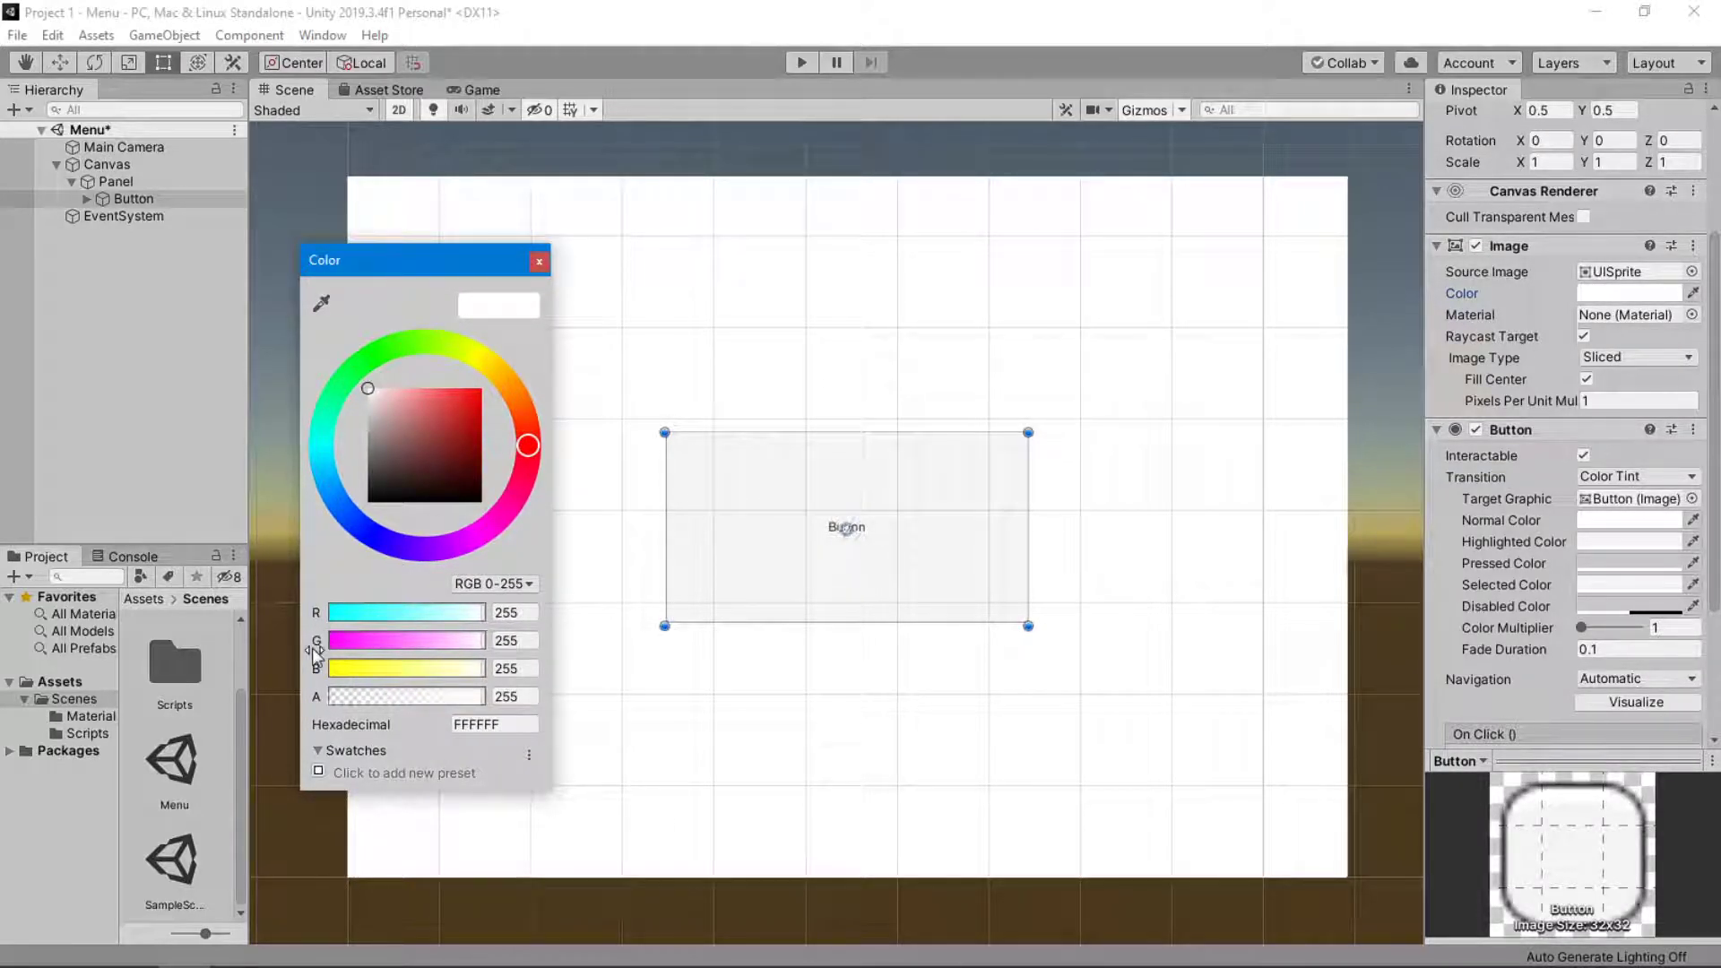
drag(473, 405, 355, 375)
click(538, 263)
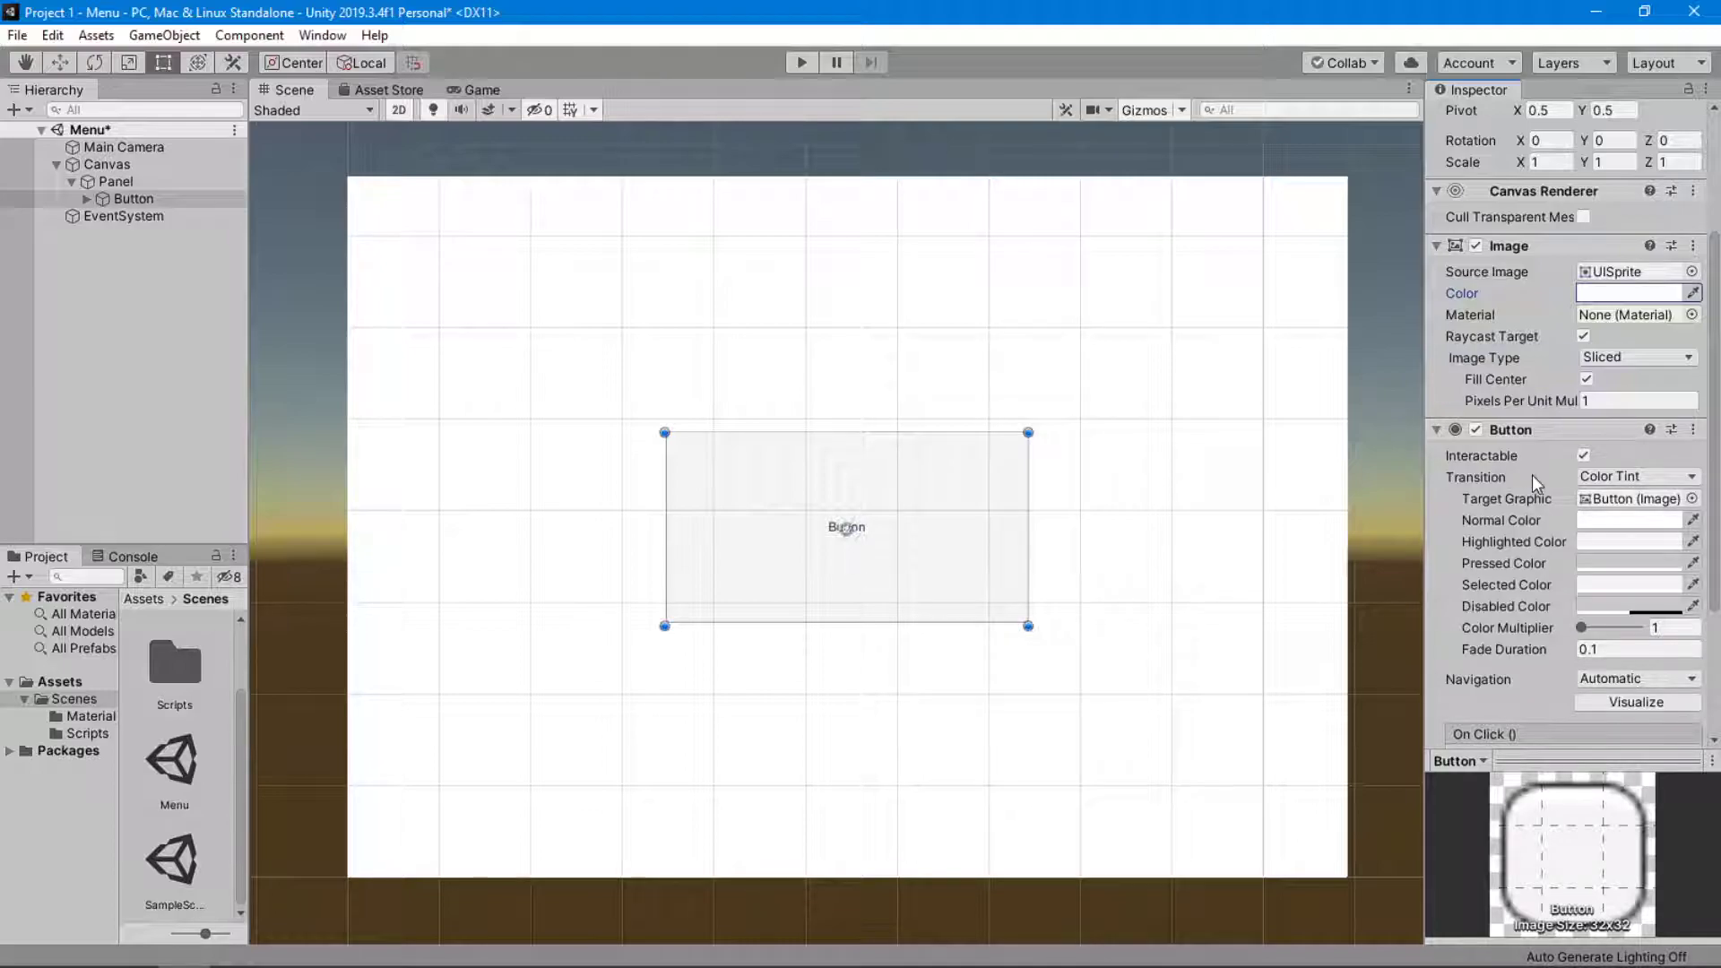
Review the Button component's color tint settings and run the scene to test the Button in the Game view.
scroll(1565, 471, down, 3)
scroll(1550, 473, up, 3)
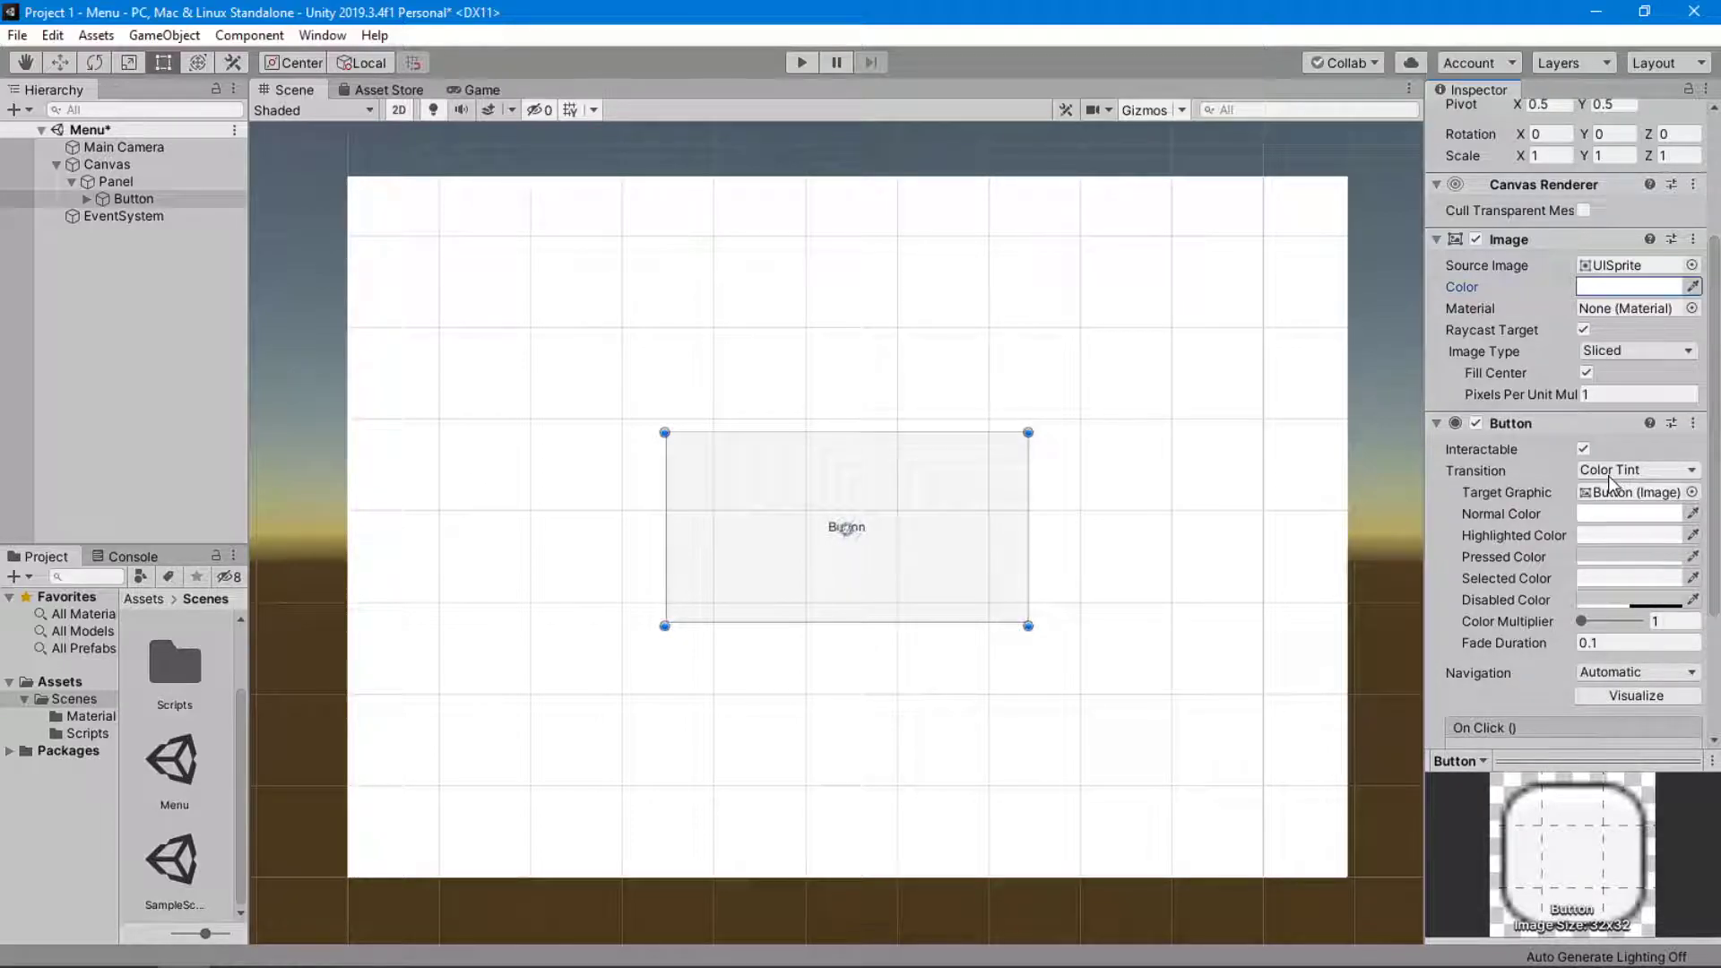
click(804, 69)
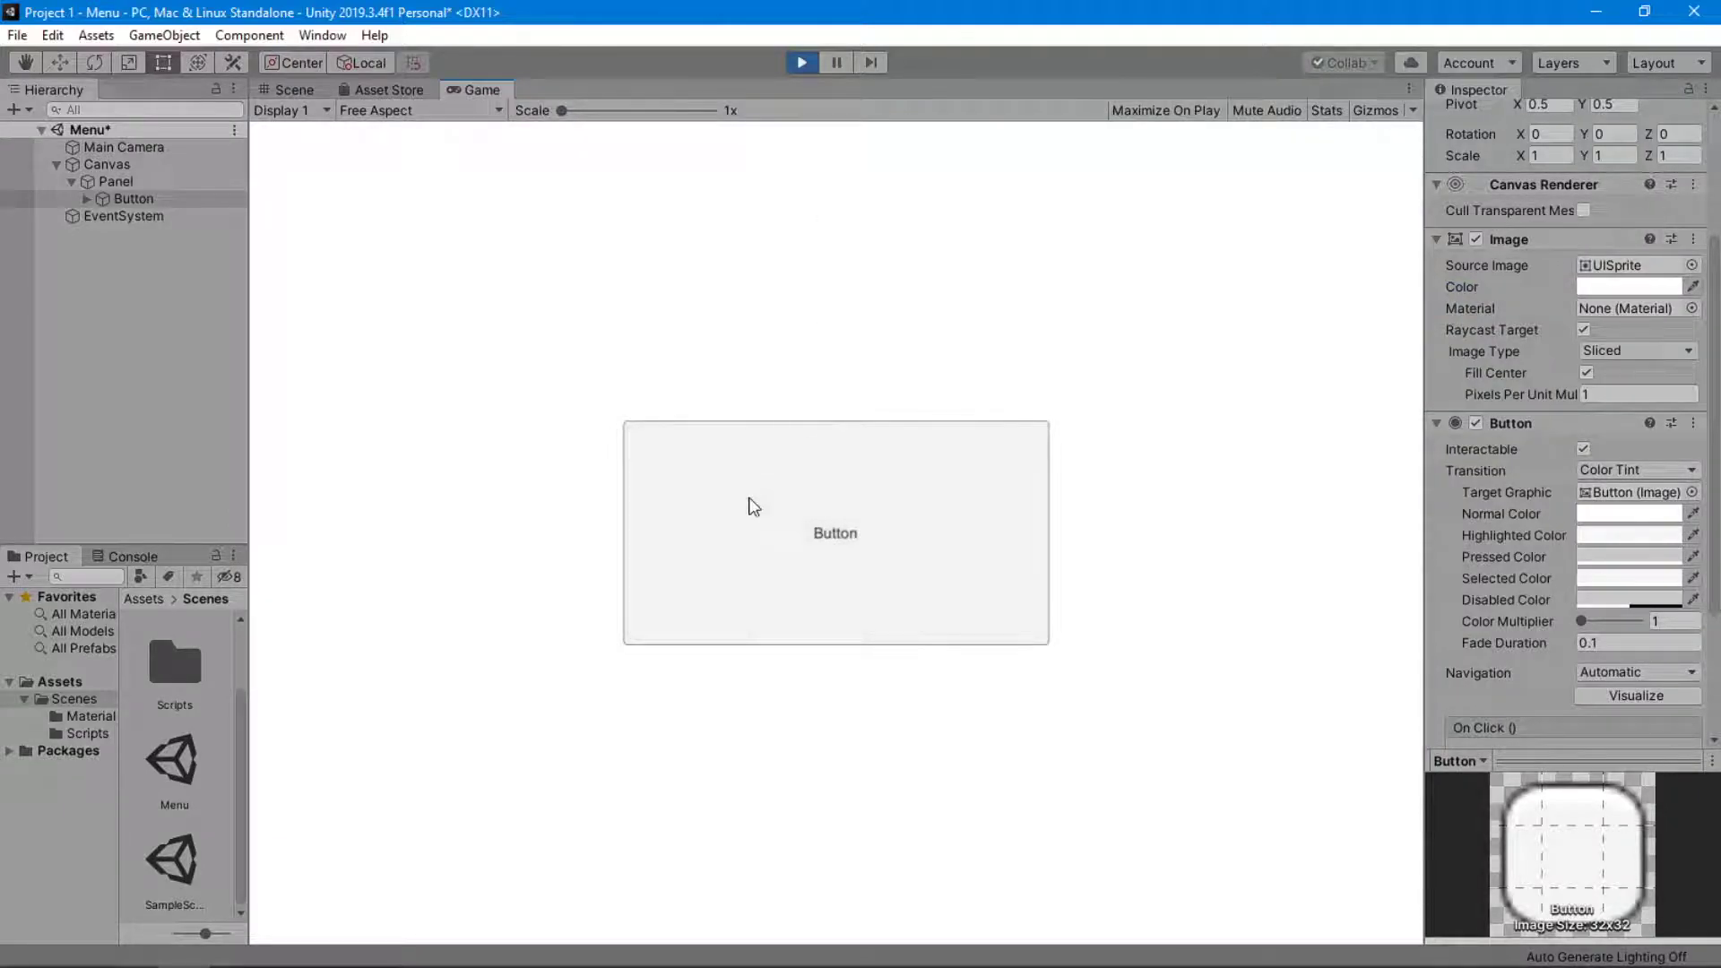
Test the Button's pressed and selected color response in the running scene and end the test run.
click(763, 578)
click(763, 578)
click(763, 578)
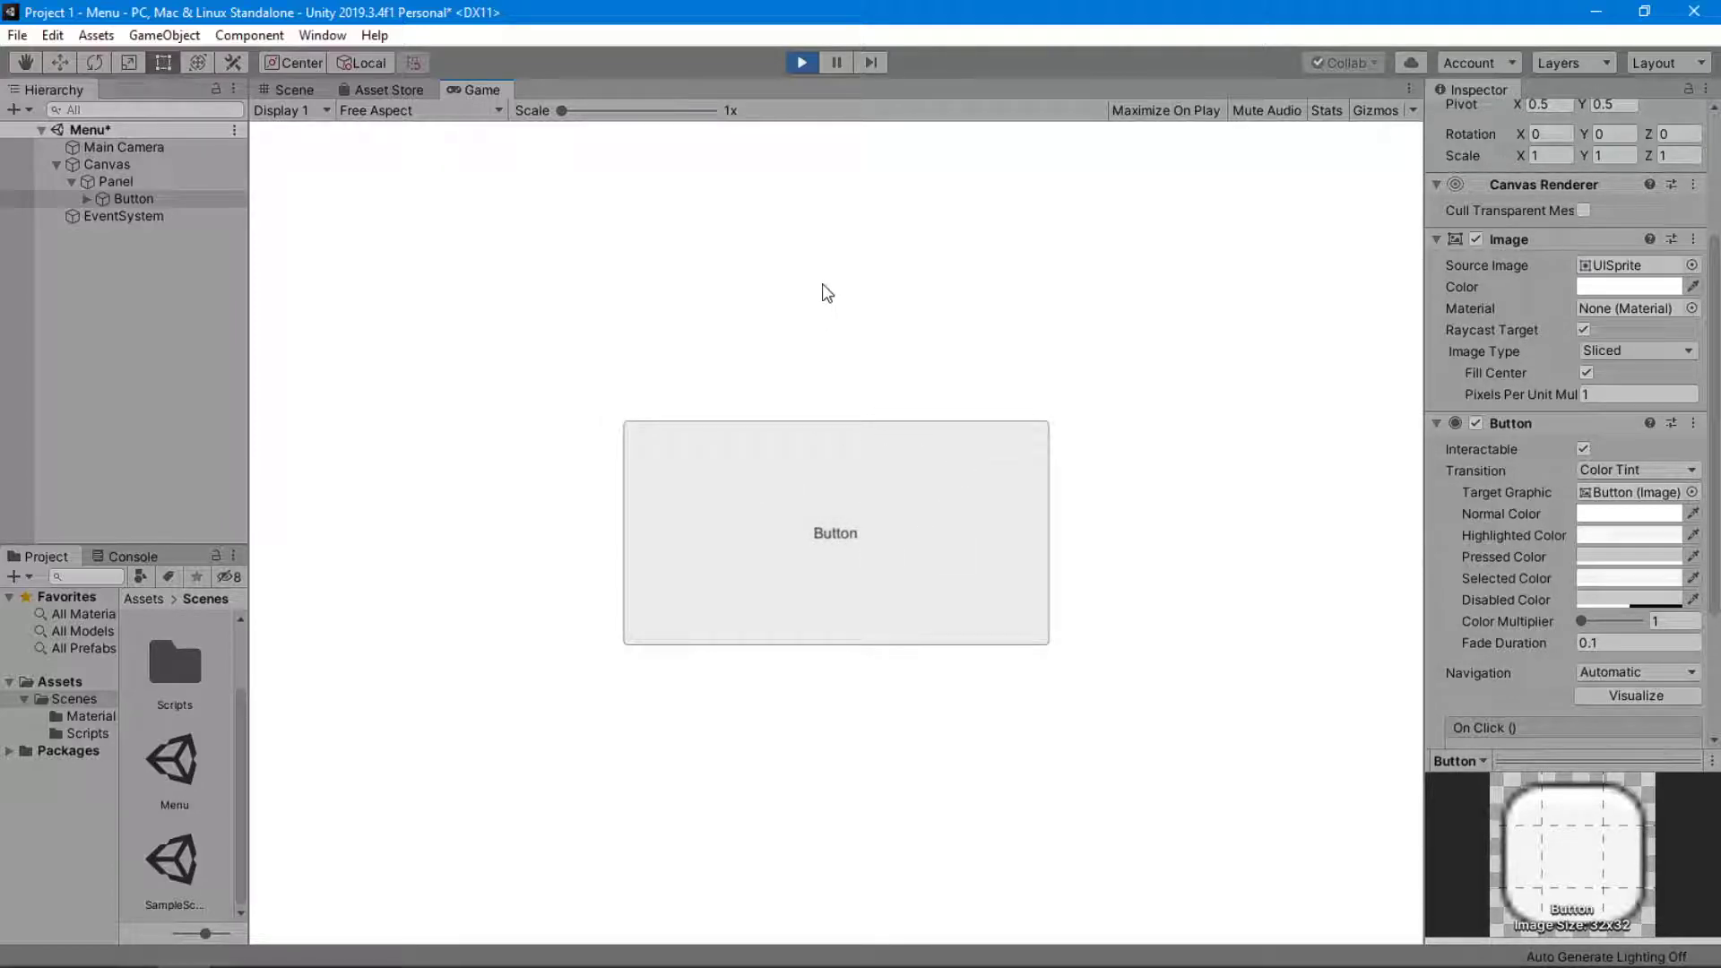
click(794, 547)
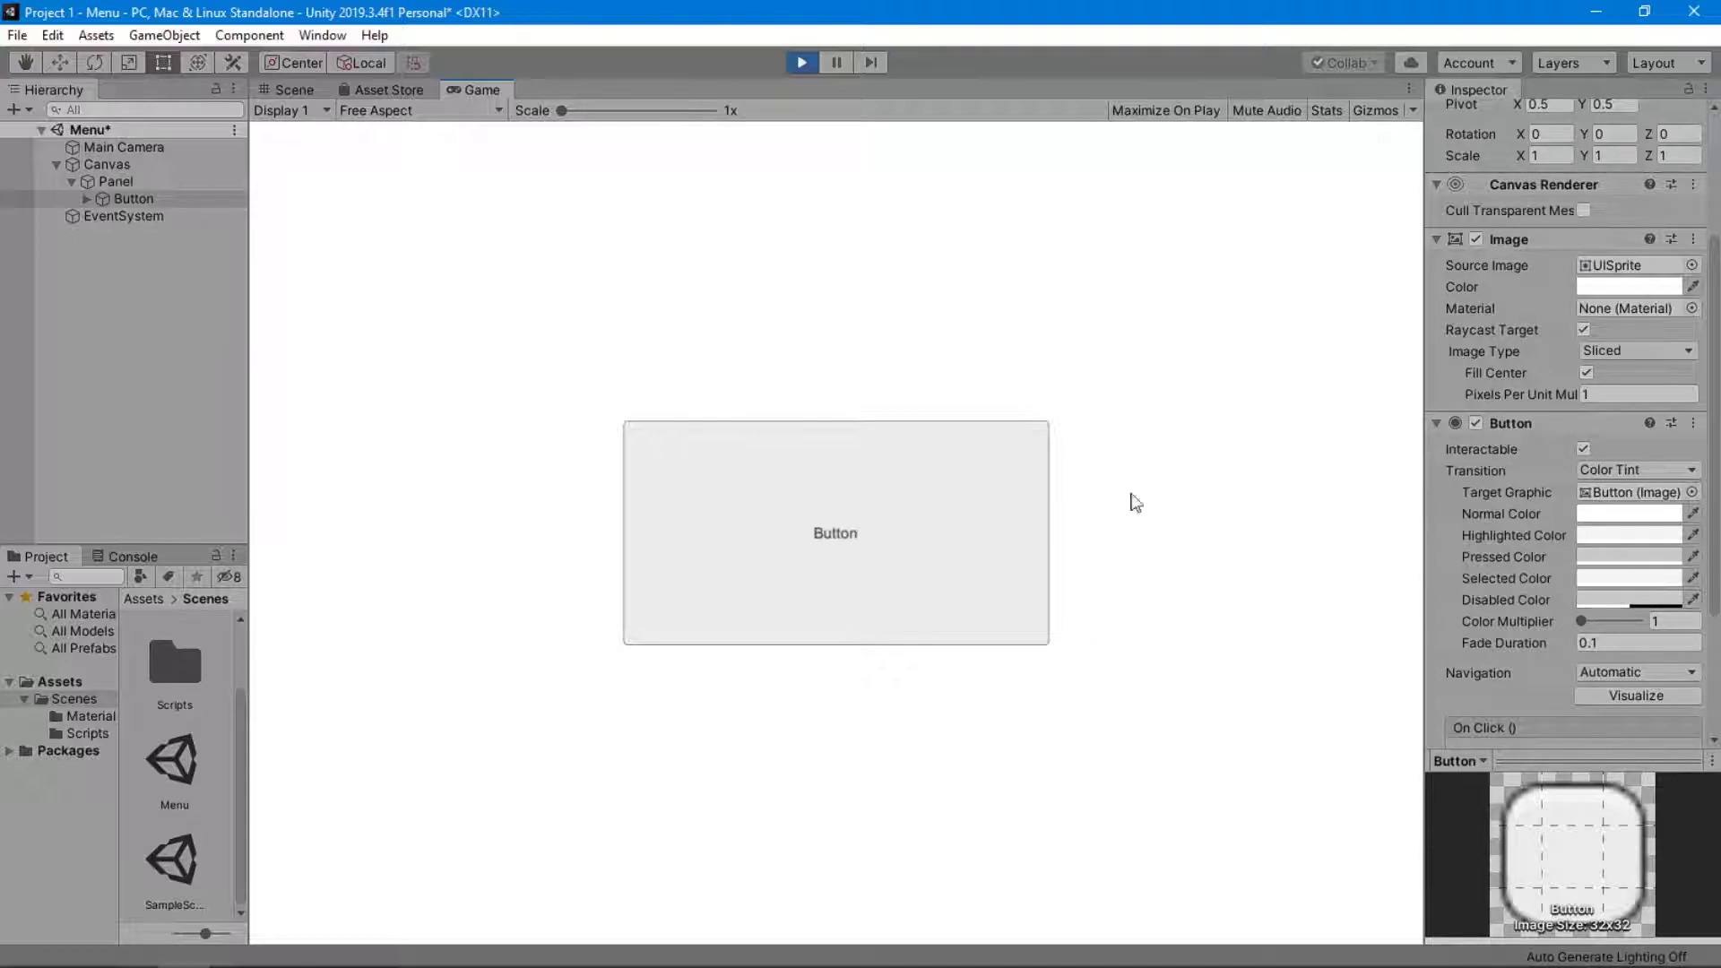
click(793, 65)
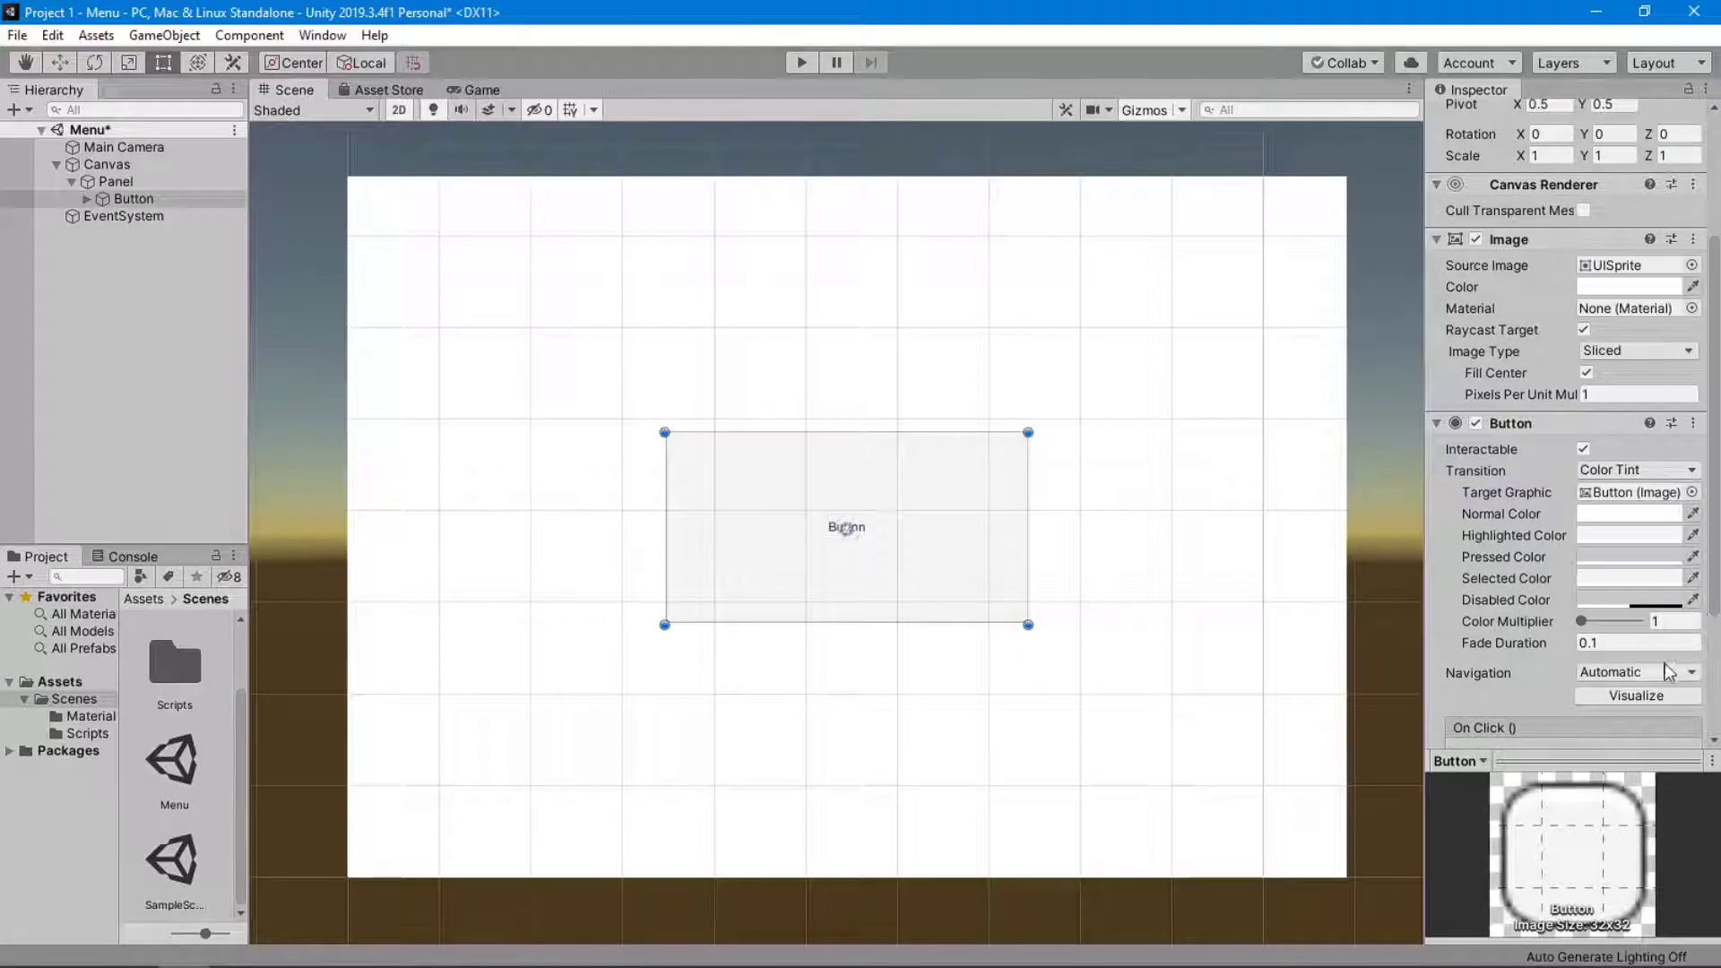
Try the Sprite Swap and Animation transitions on the Button component and restore Color Tint.
click(1588, 471)
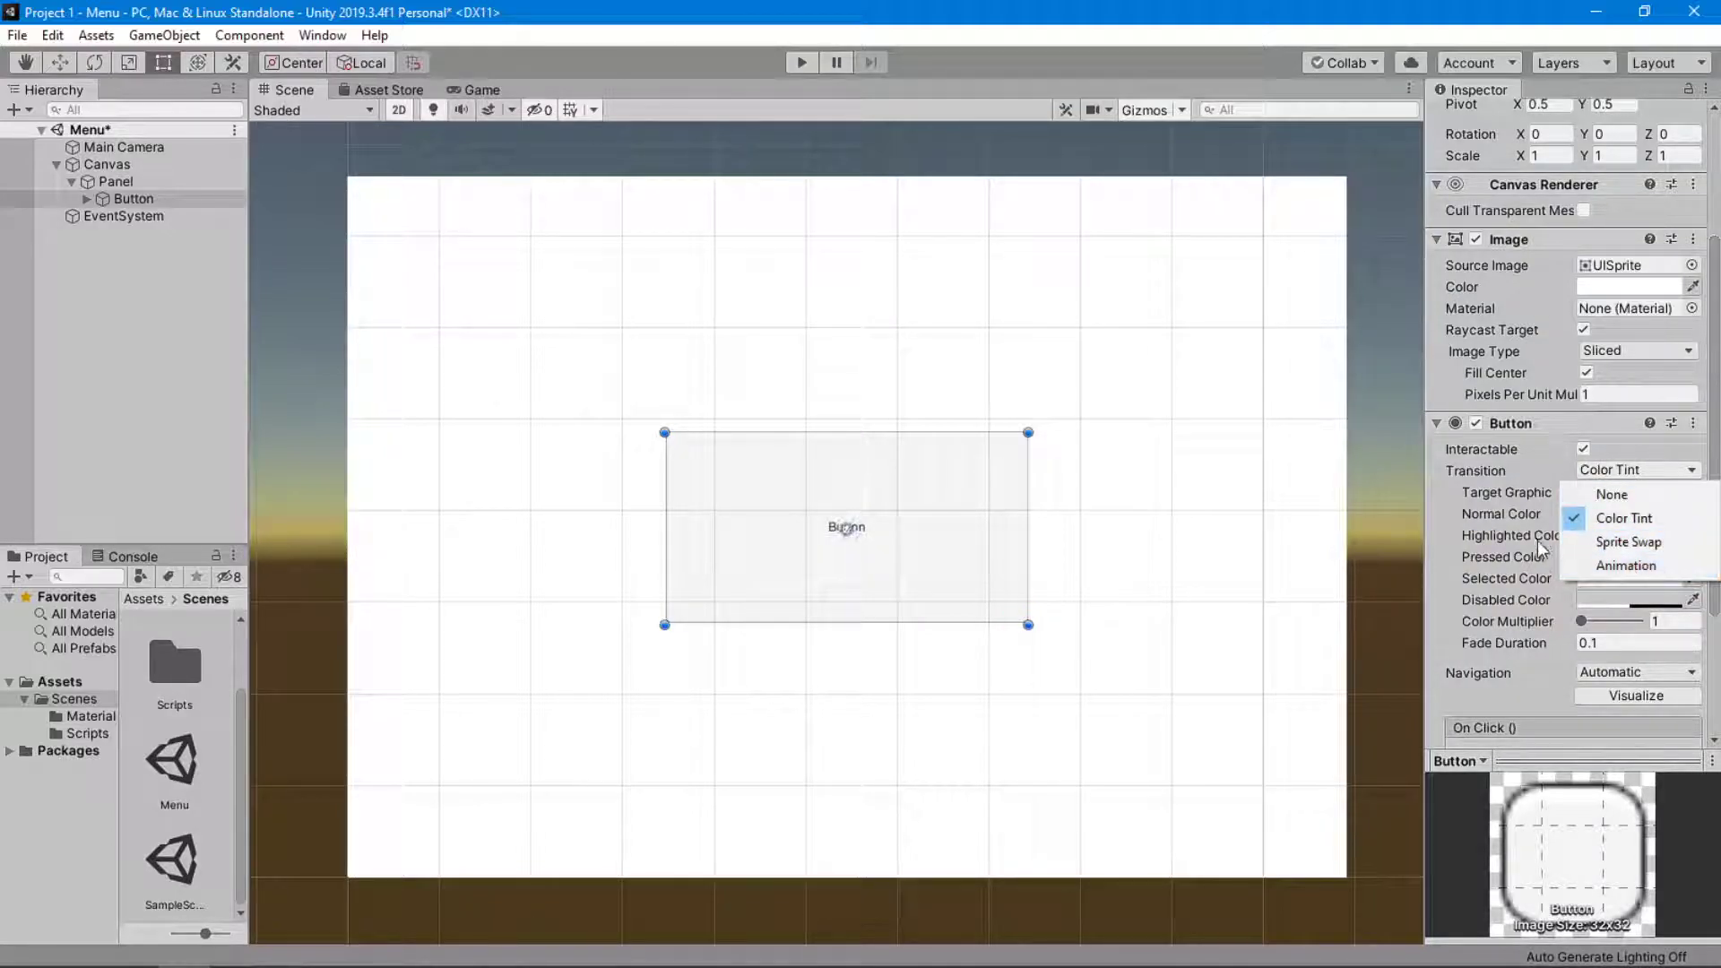
click(1676, 543)
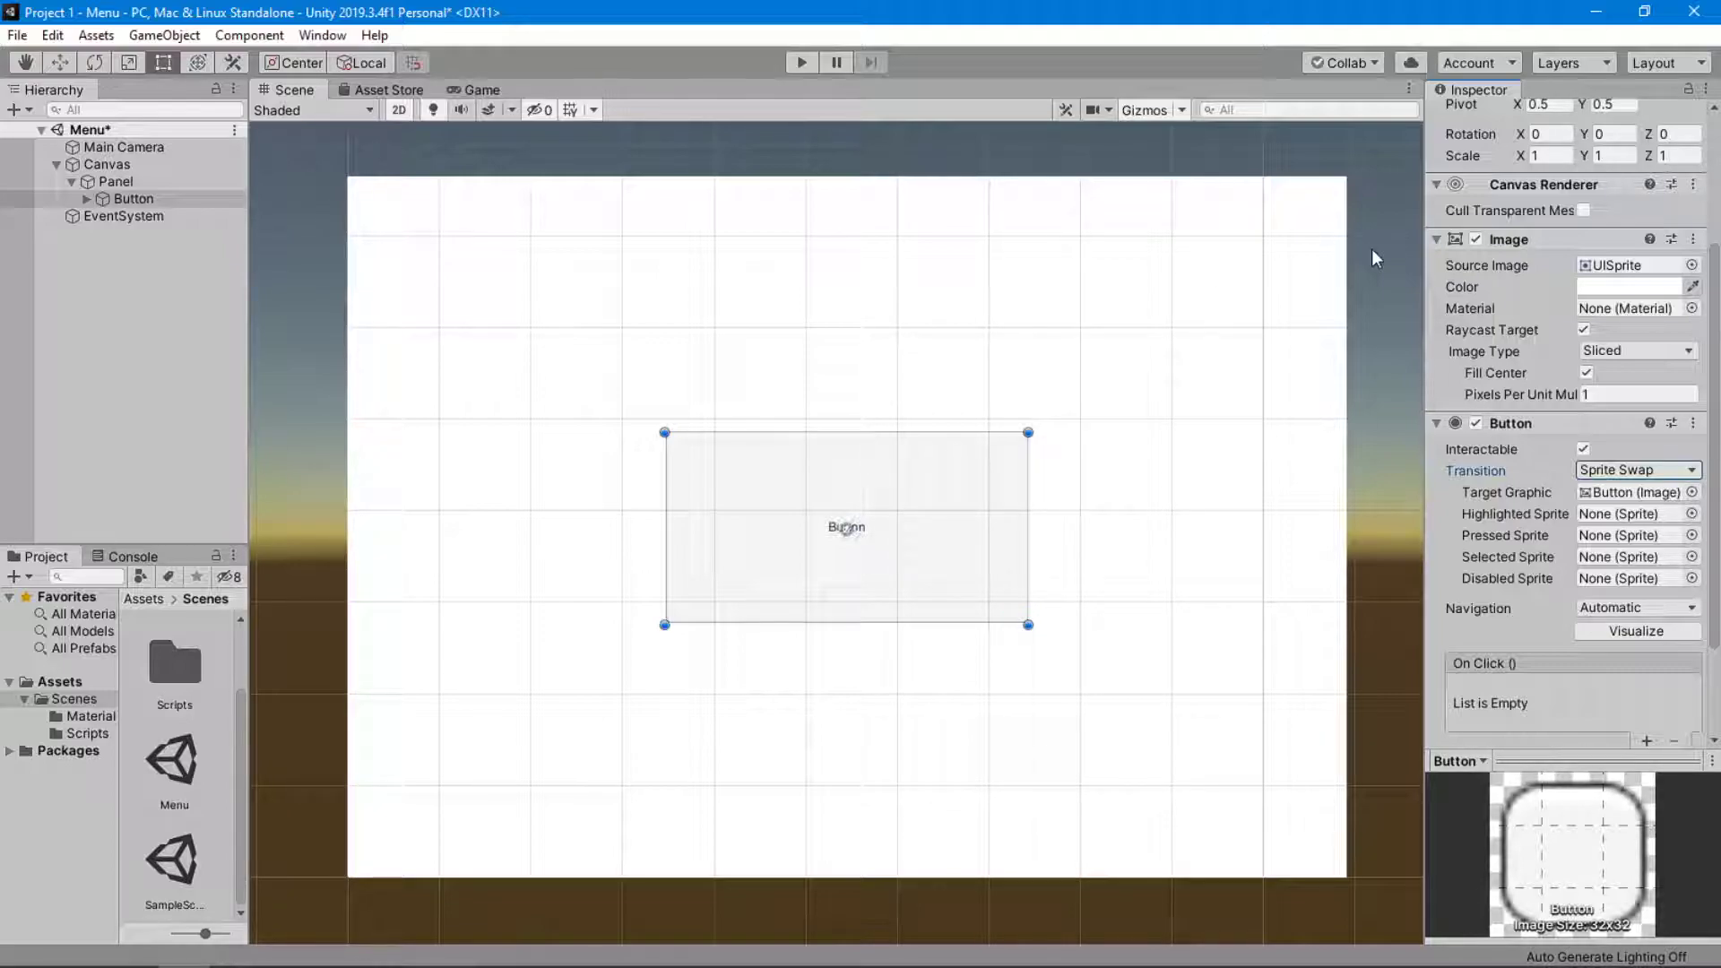
click(1610, 472)
click(1629, 572)
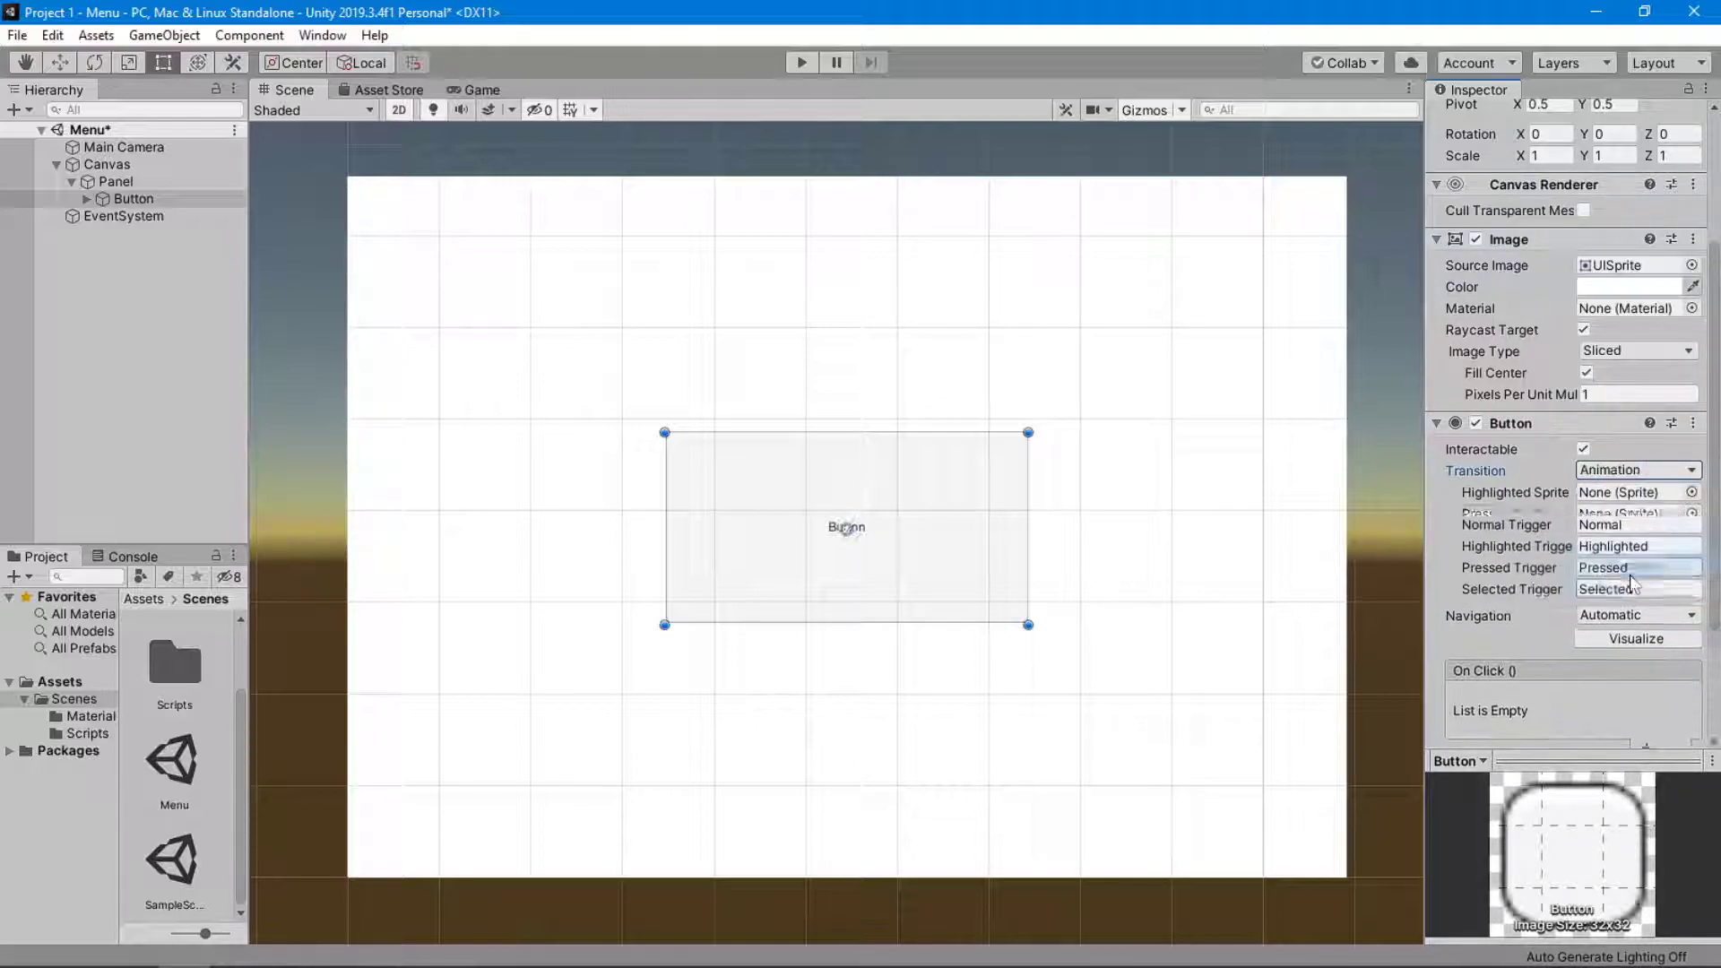
click(1612, 475)
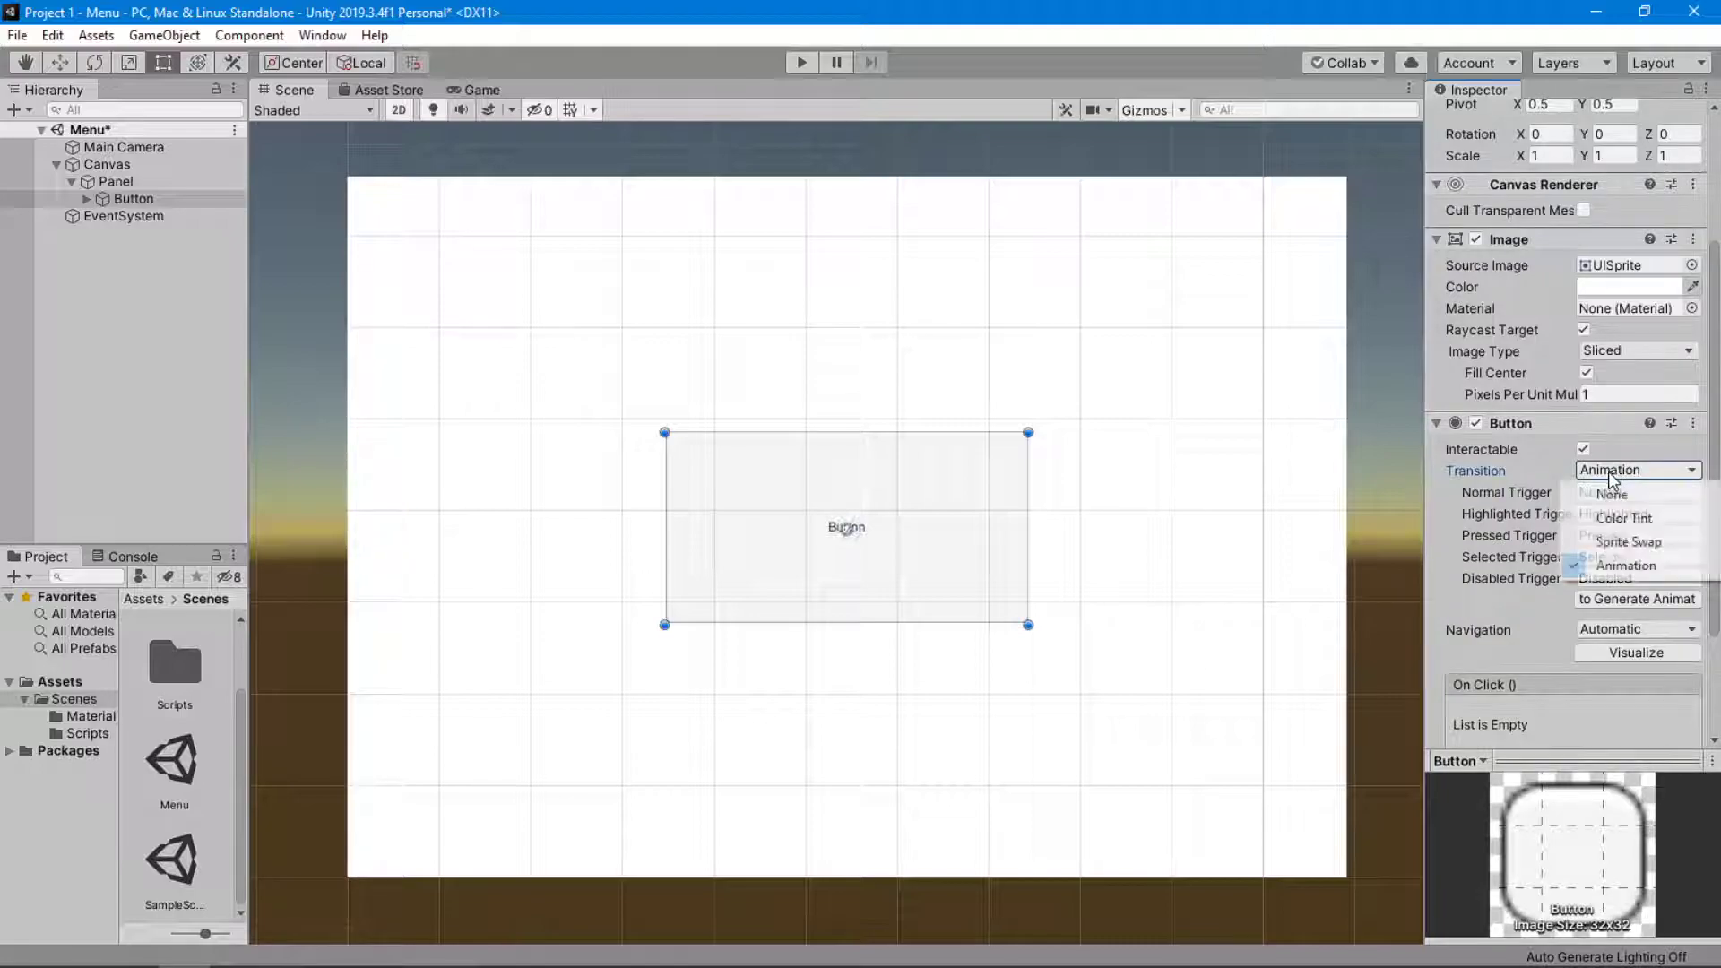
click(1618, 518)
scroll(1475, 500, down, 5)
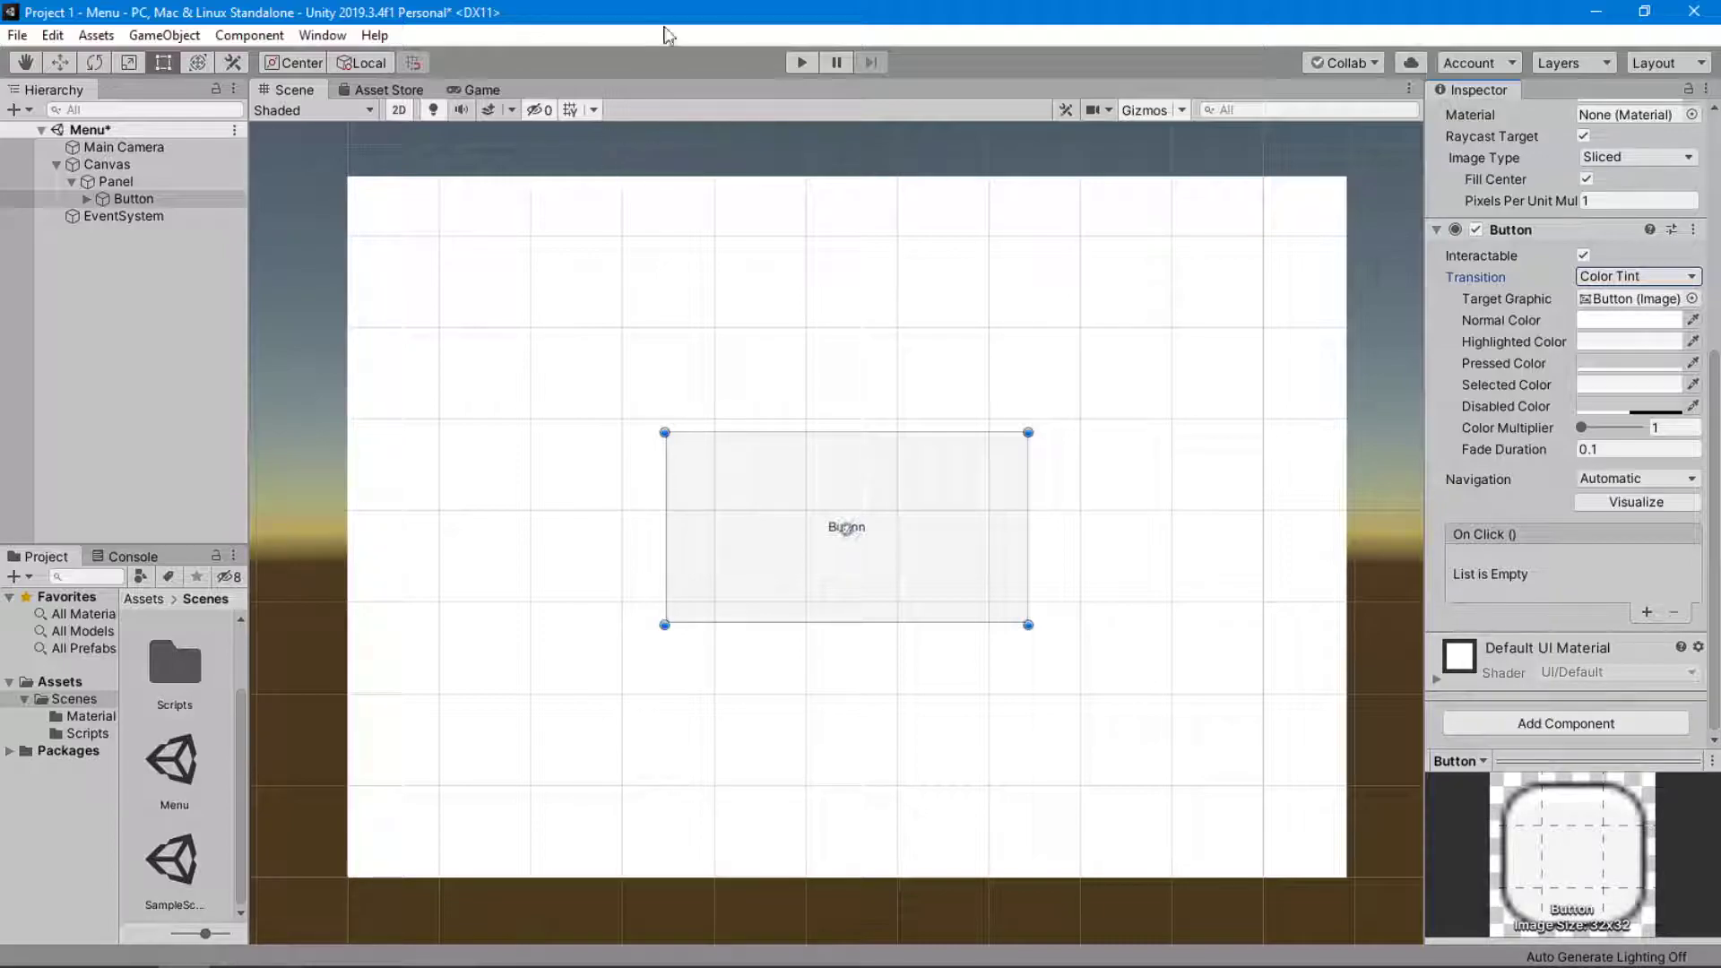
scroll(1667, 390, up, 3)
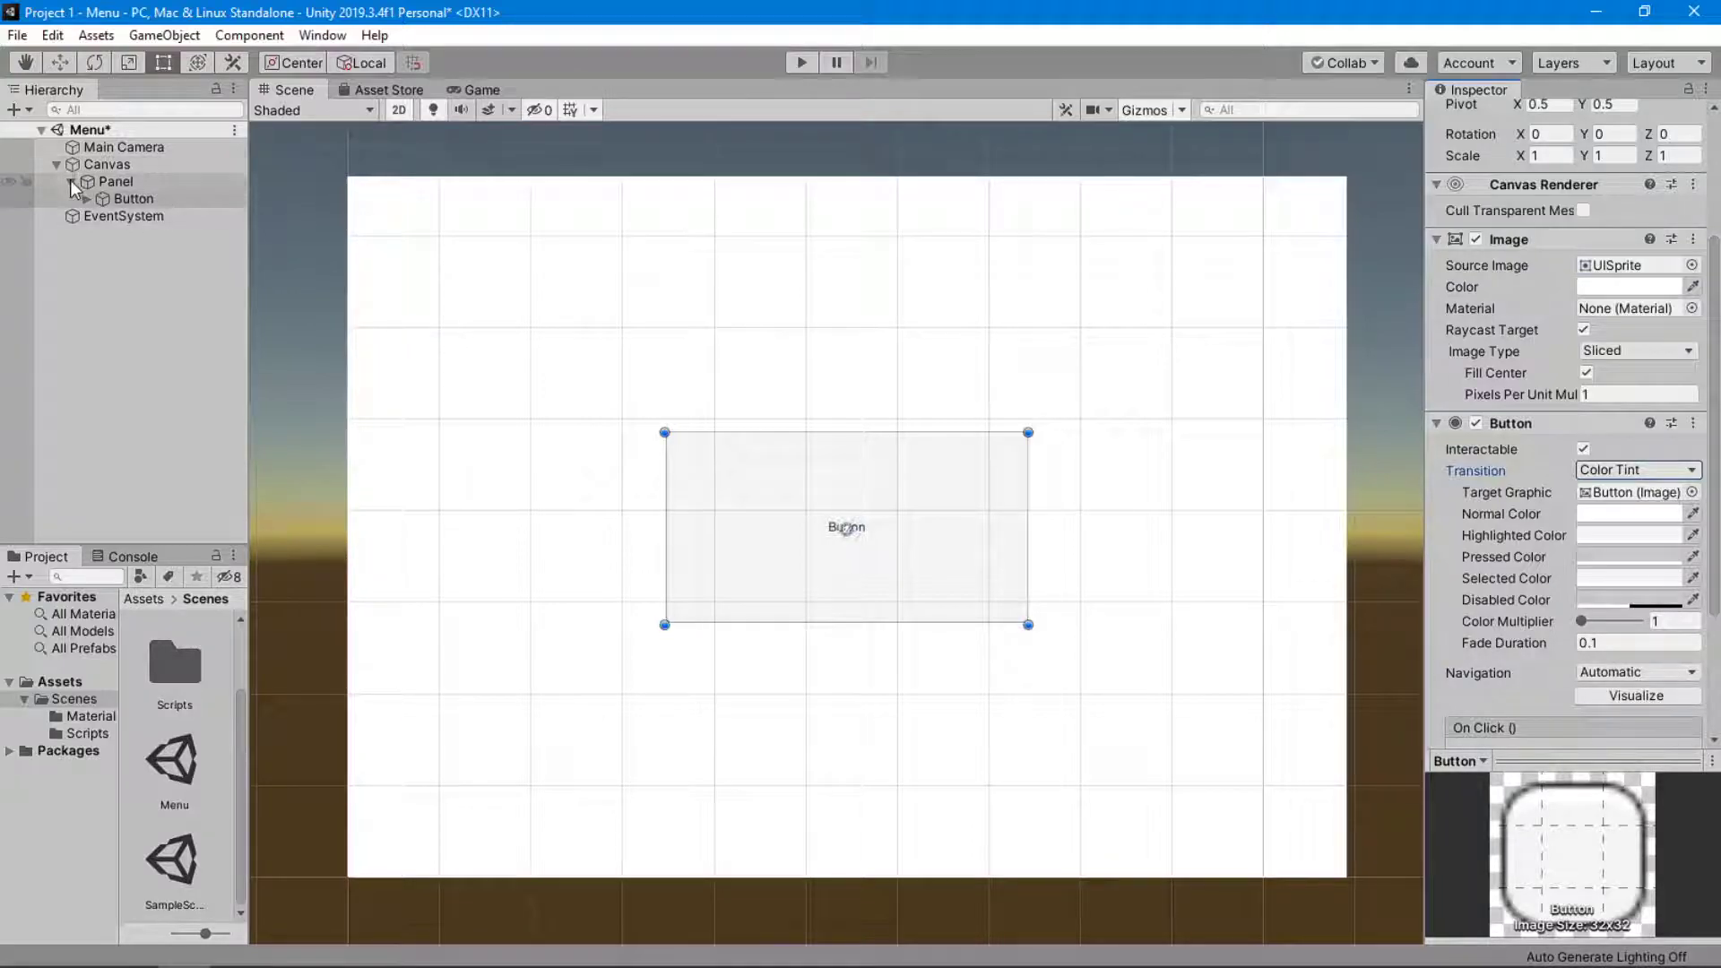
Change the label of the Button's child Text object to "START".
click(86, 198)
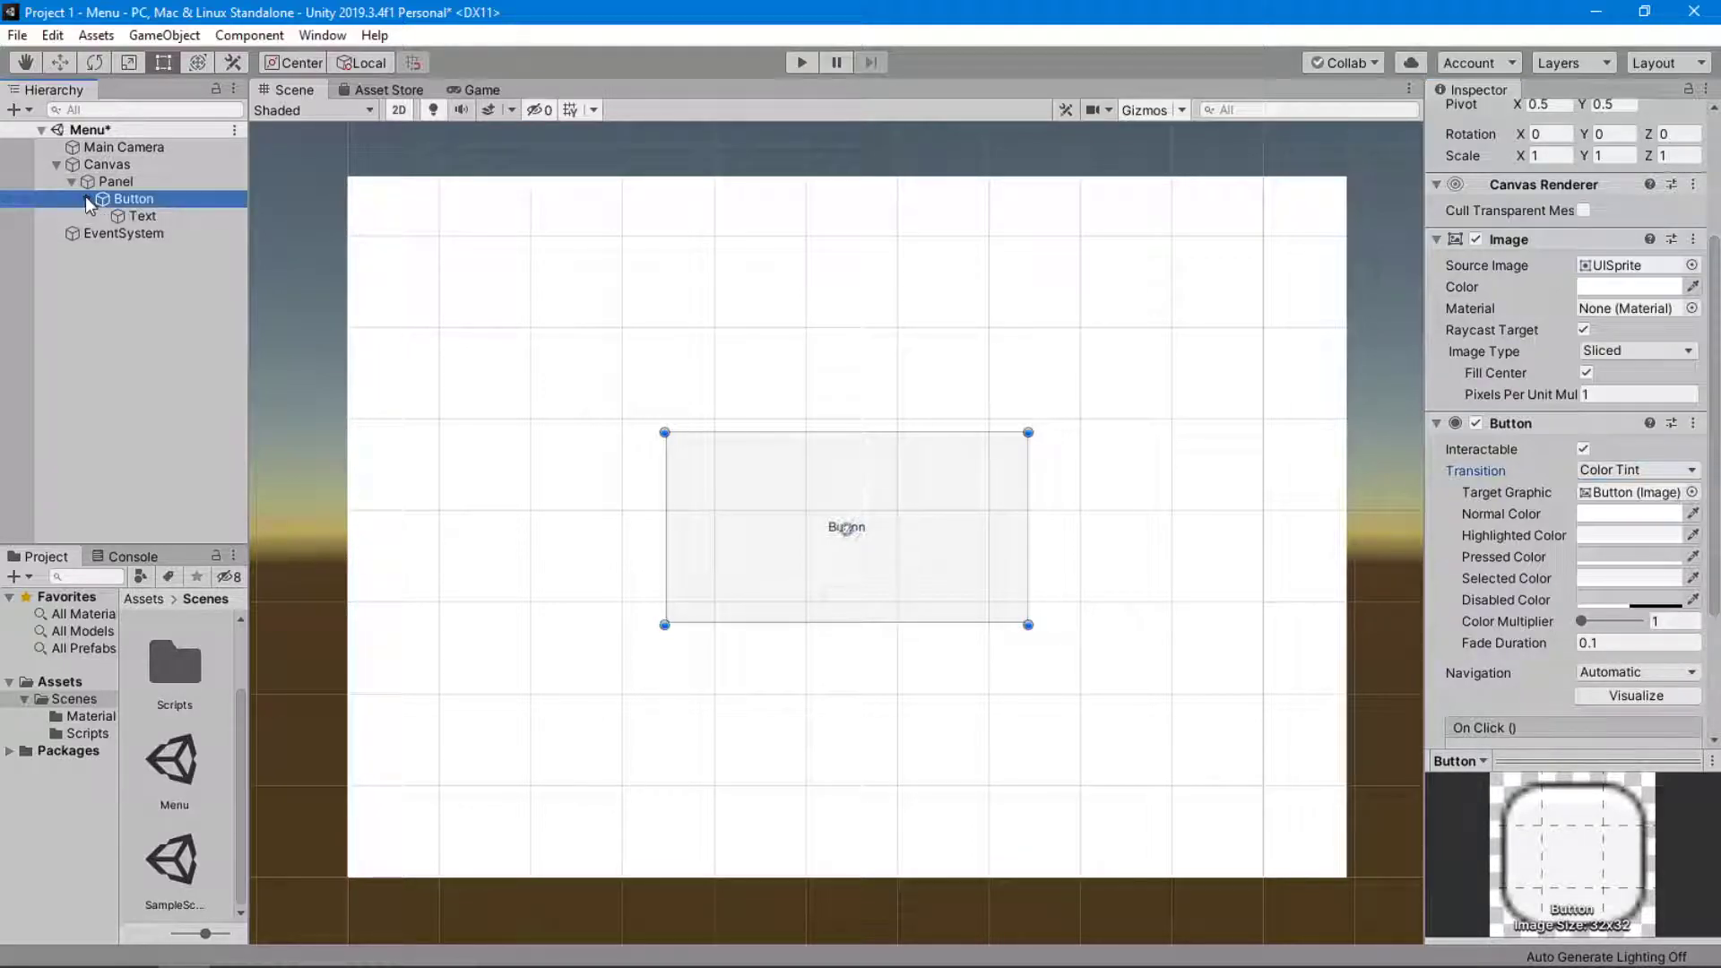
click(171, 219)
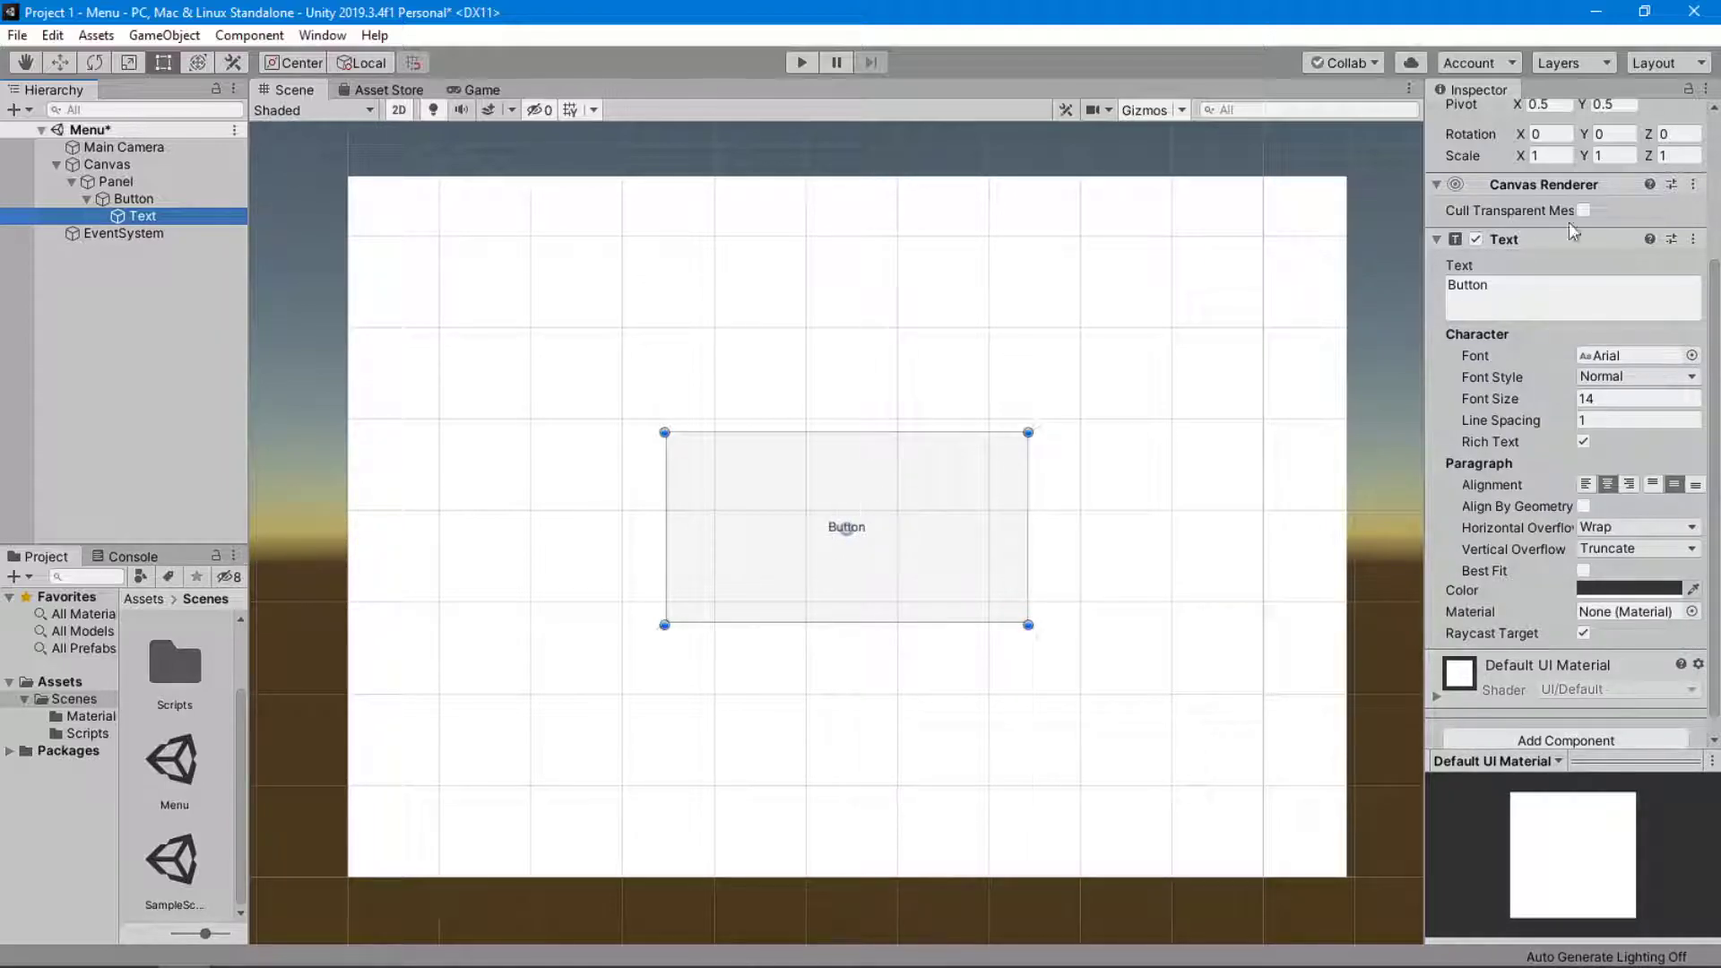
click(1539, 306)
double_click(1536, 295)
text(START)
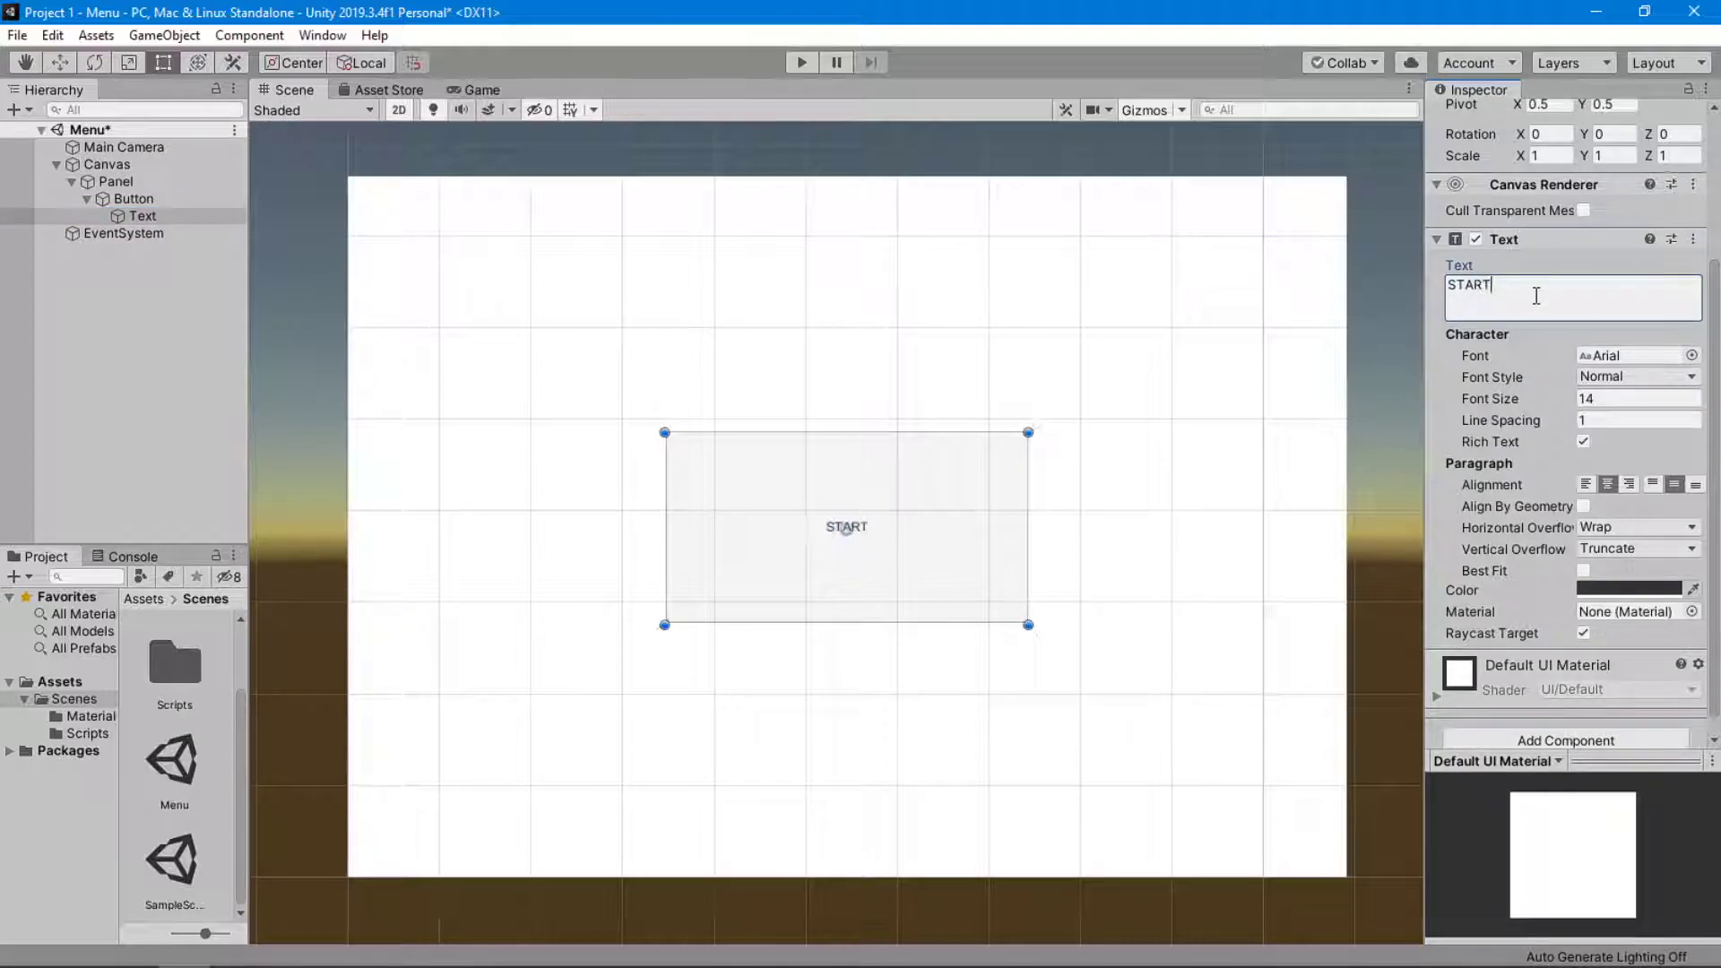
key(Return)
Rename the Button object to START.
click(162, 195)
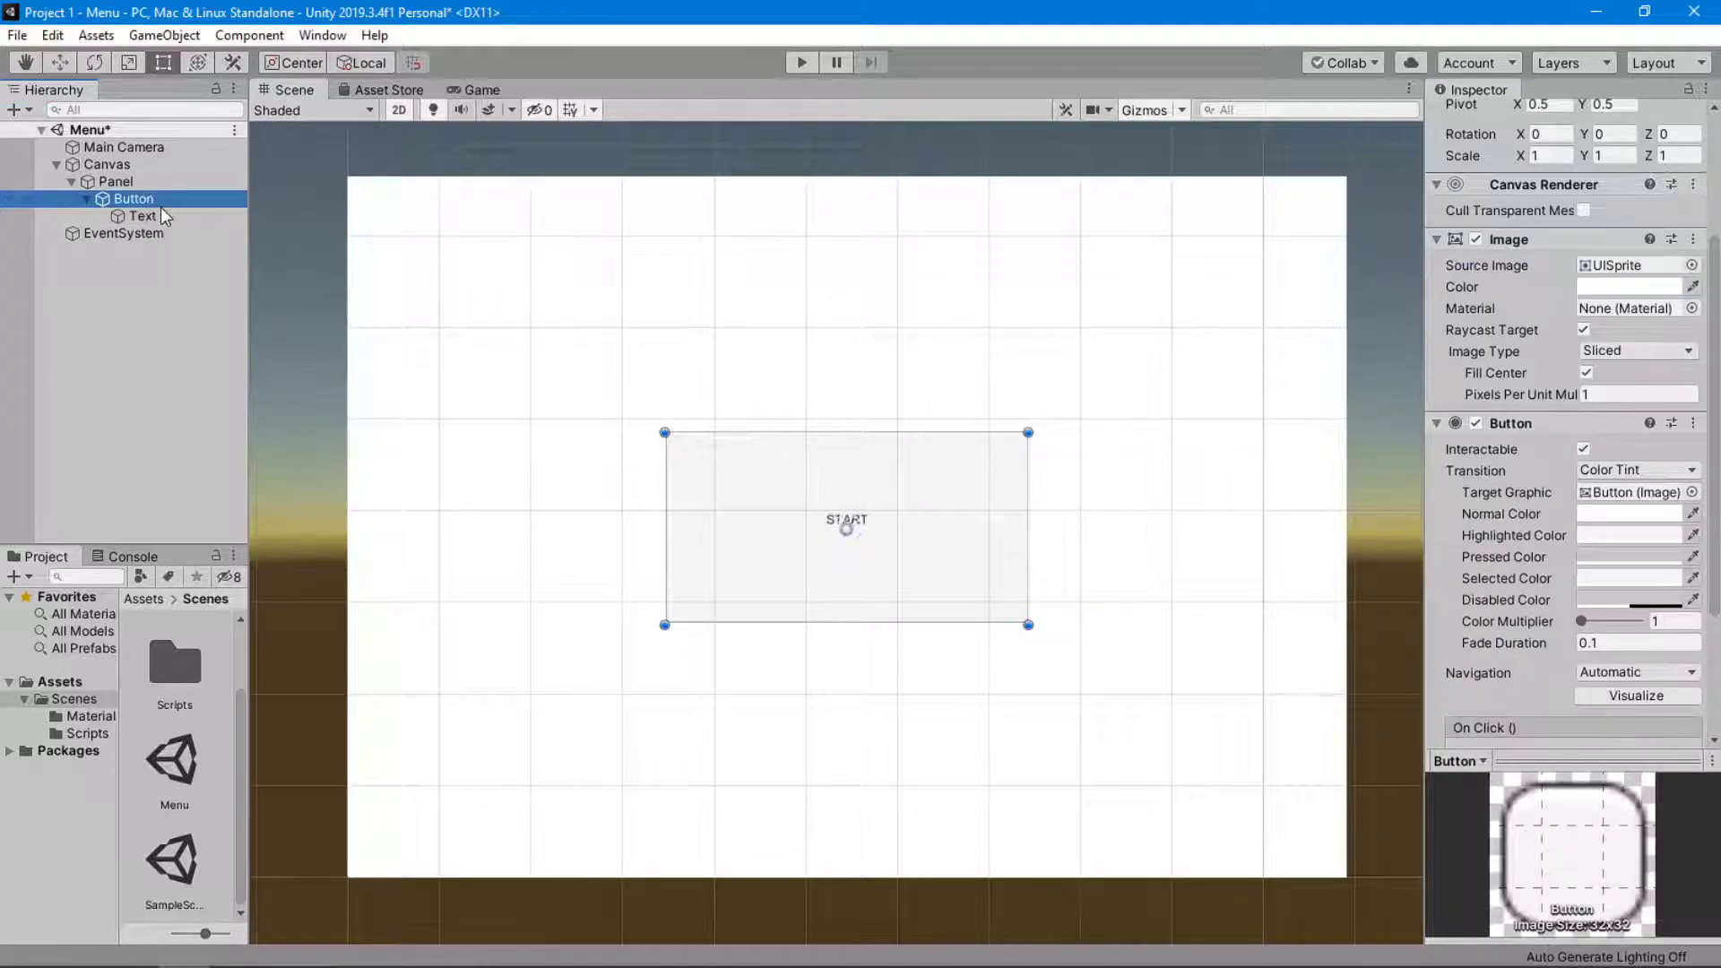
scroll(1596, 333, up, 5)
click(1565, 118)
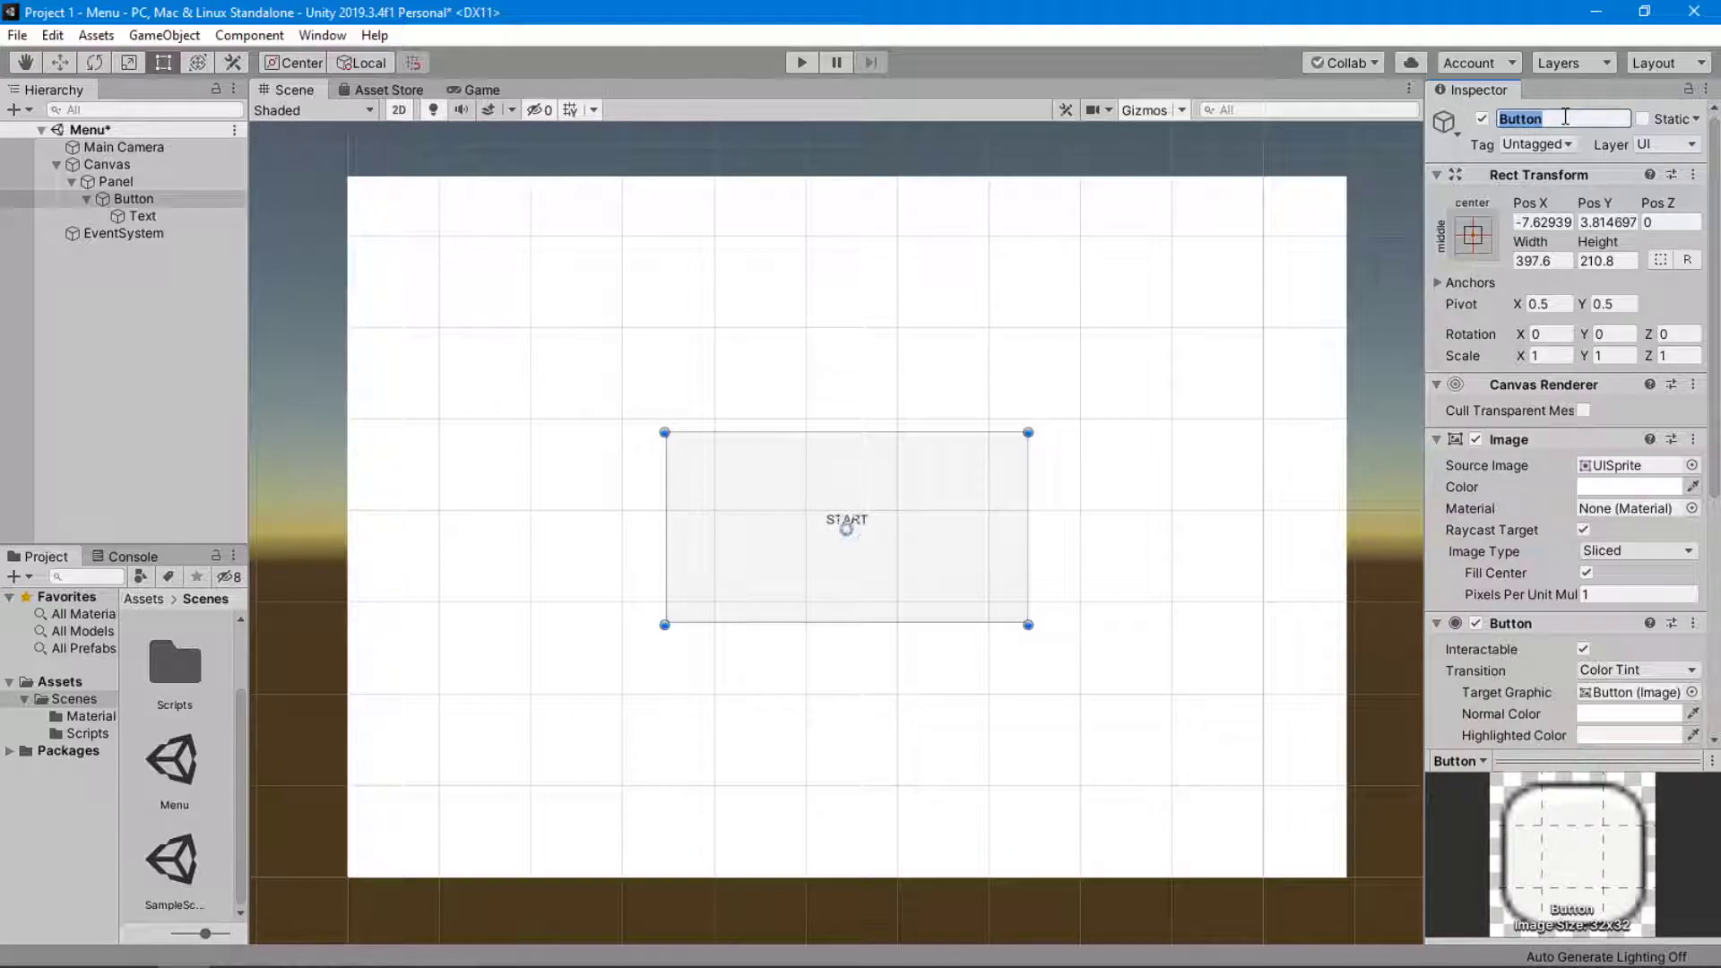
text(sTA)
key(BackSpace)
key(BackSpace)
key(BackSpace)
text(START)
key(Return)
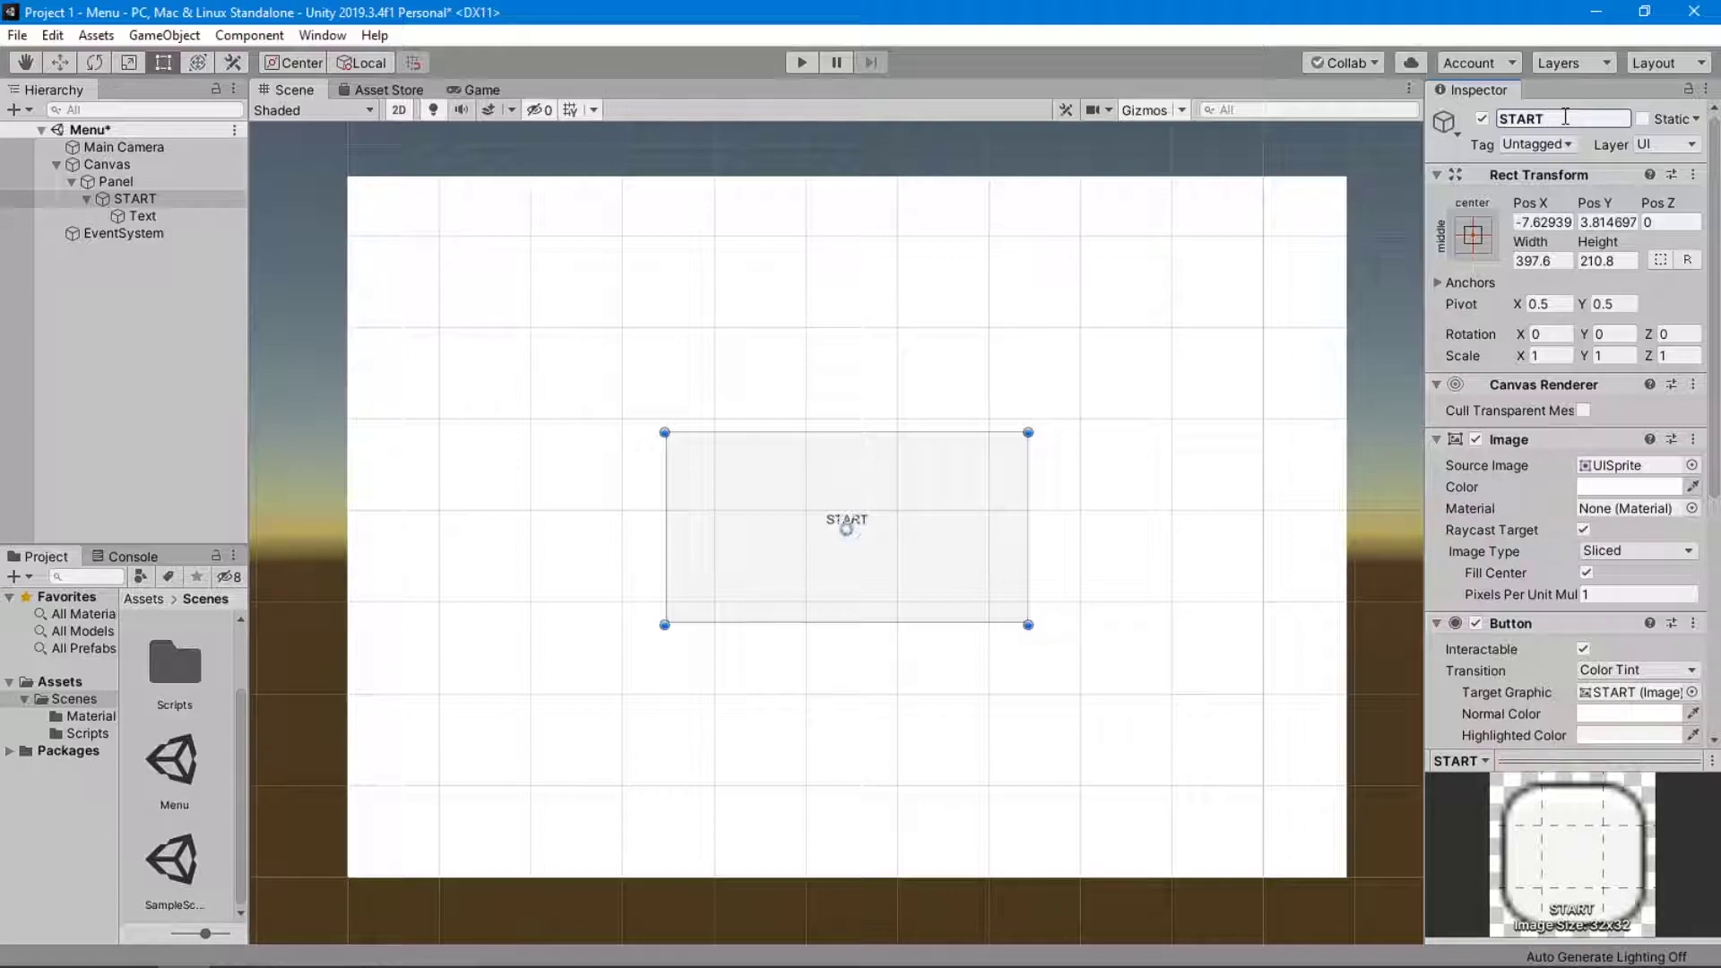
Review the parent-child relationship of the Canvas, Panel and START button in the hierarchy.
click(87, 199)
click(115, 181)
click(127, 162)
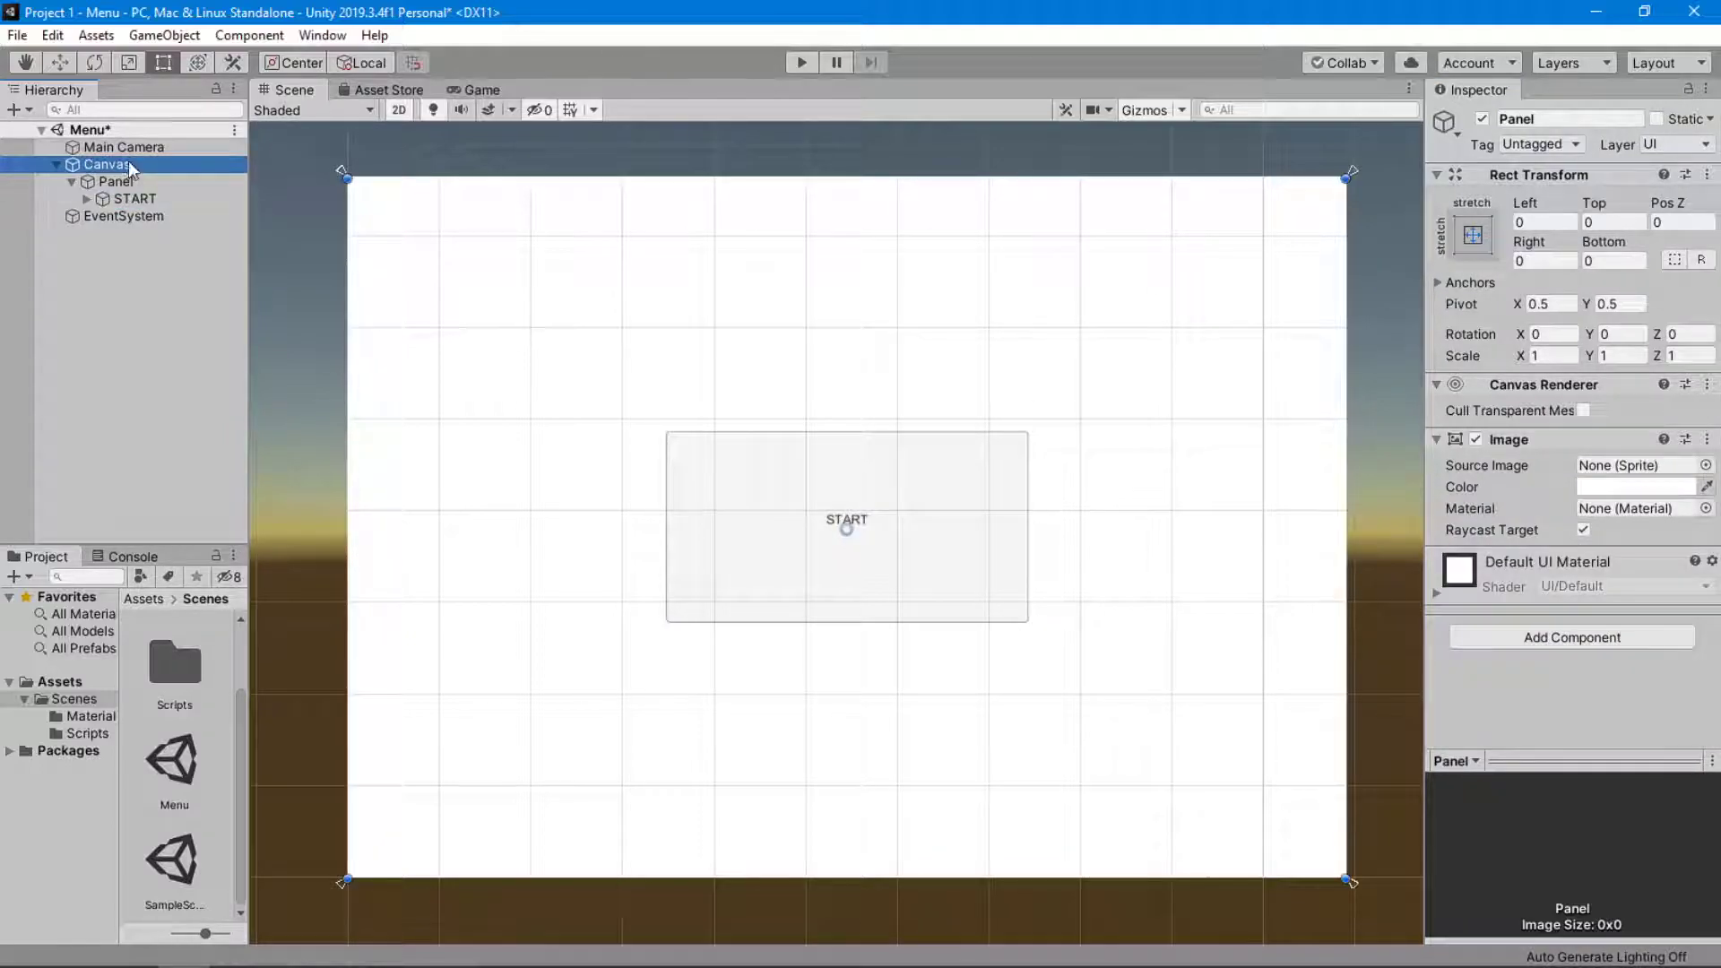
click(133, 183)
click(136, 197)
click(149, 181)
click(155, 165)
click(151, 183)
click(165, 168)
click(163, 181)
click(159, 193)
Add a UI Text object as a child of the Panel.
click(163, 180)
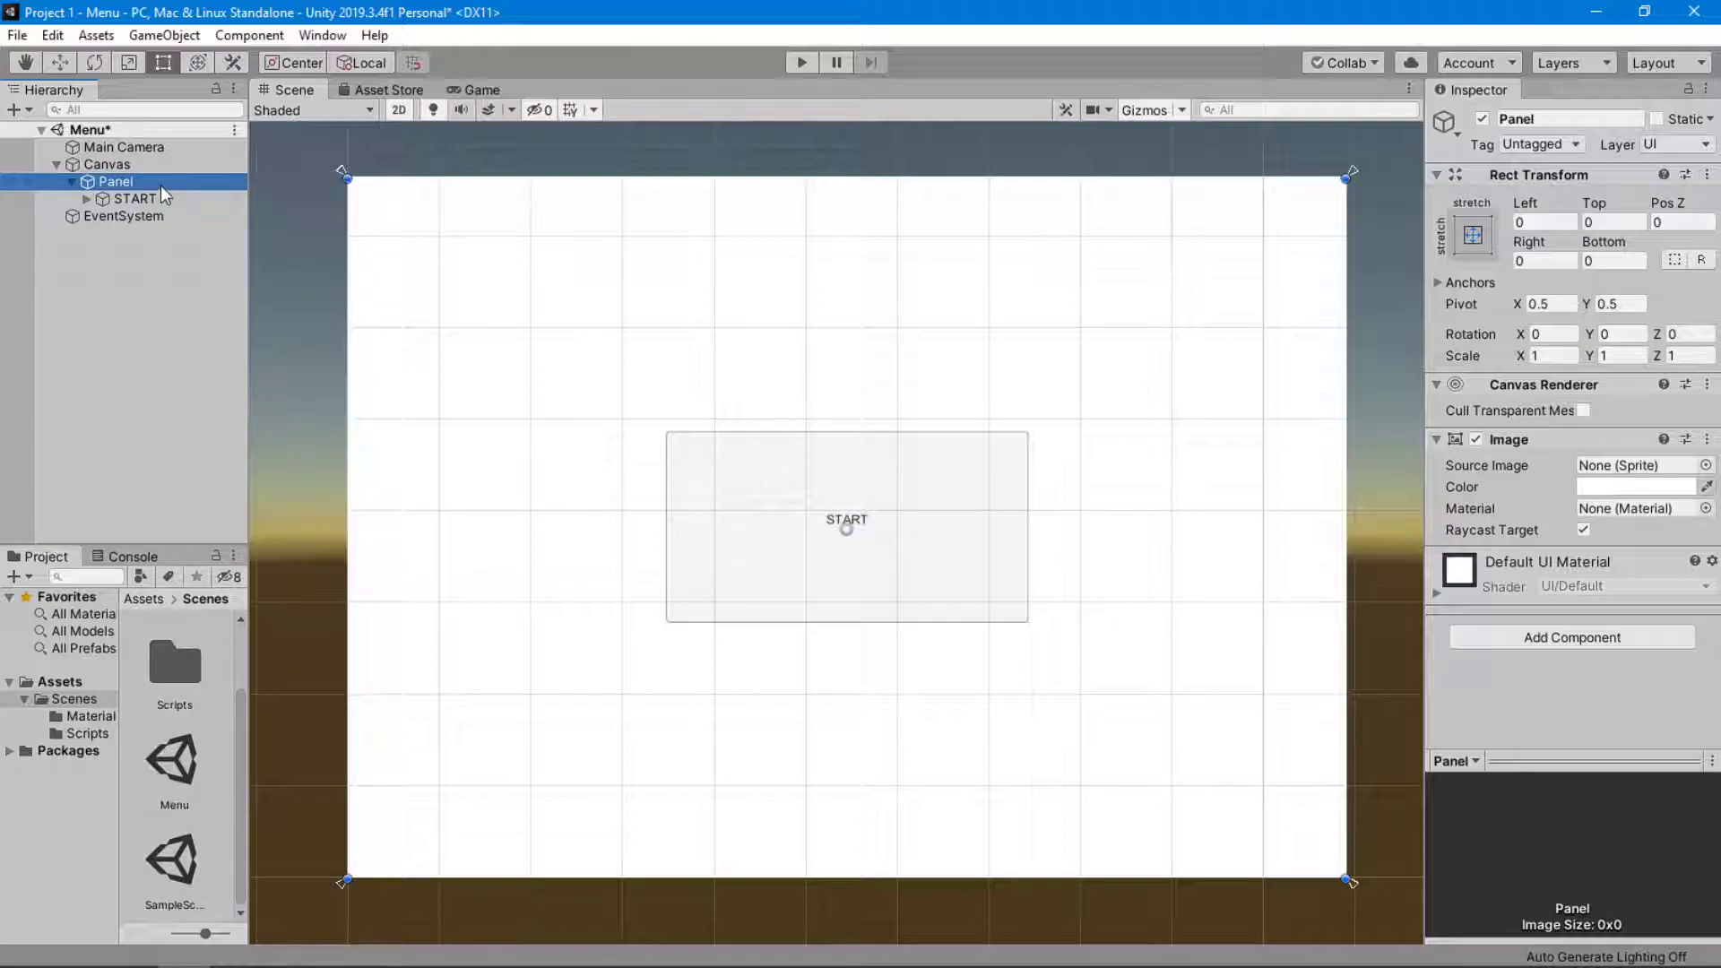
right_click(161, 187)
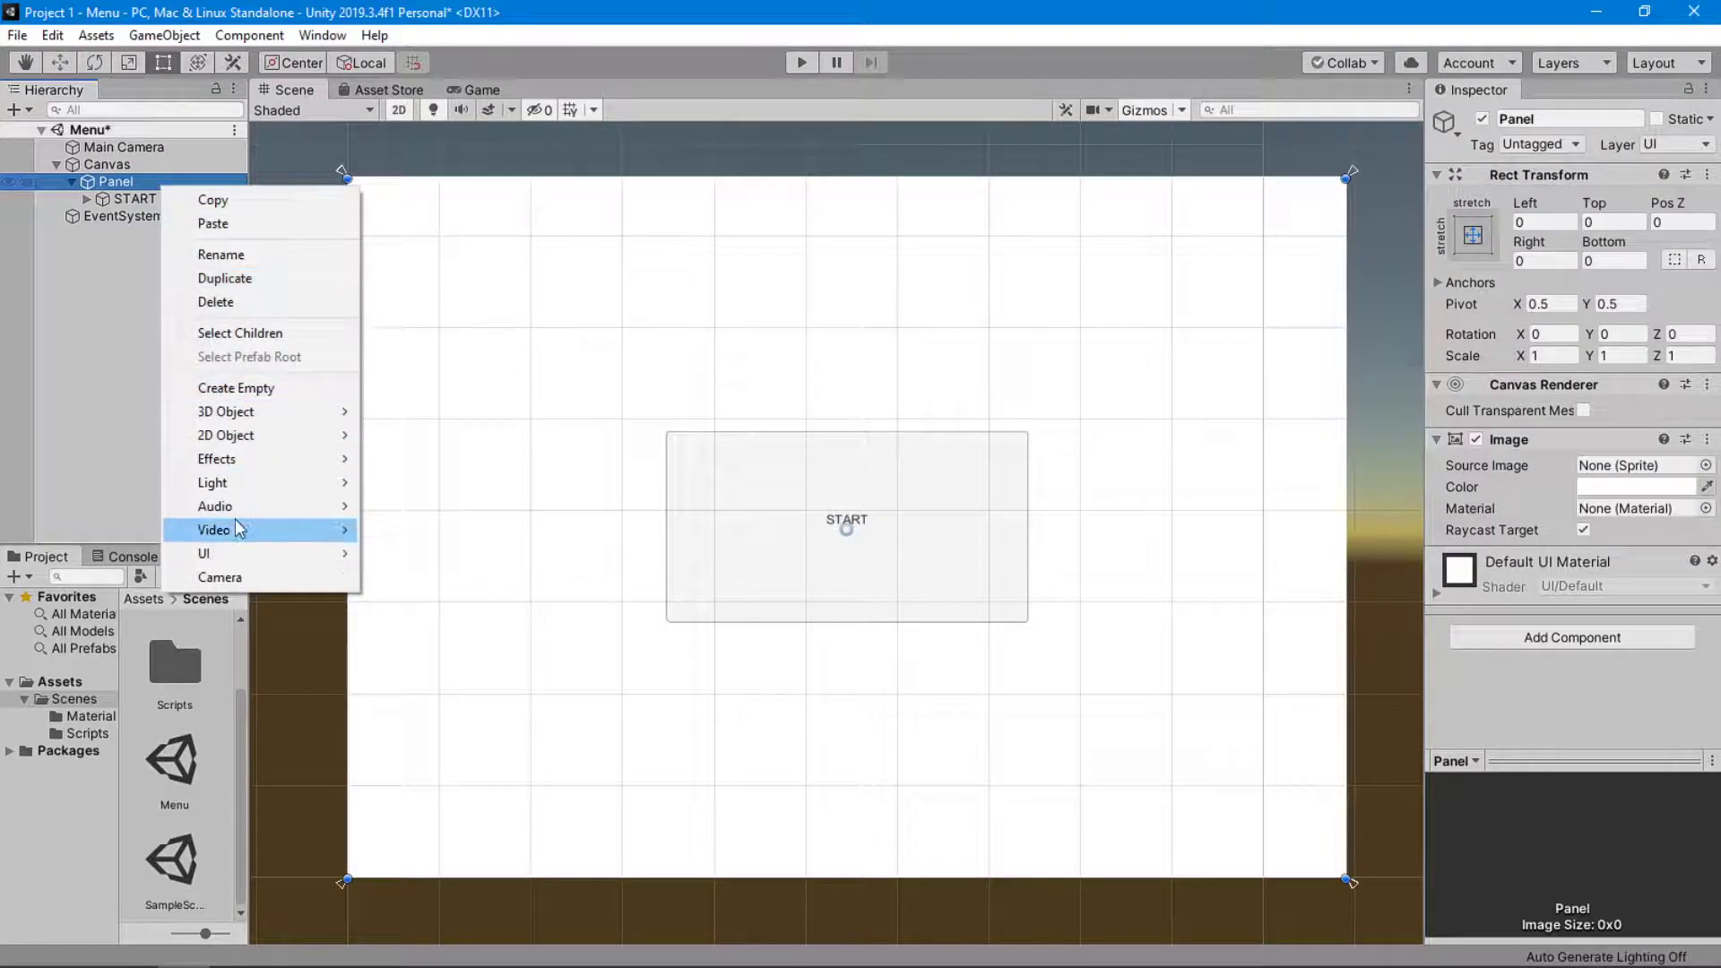
mouse_move(259, 564)
click(414, 556)
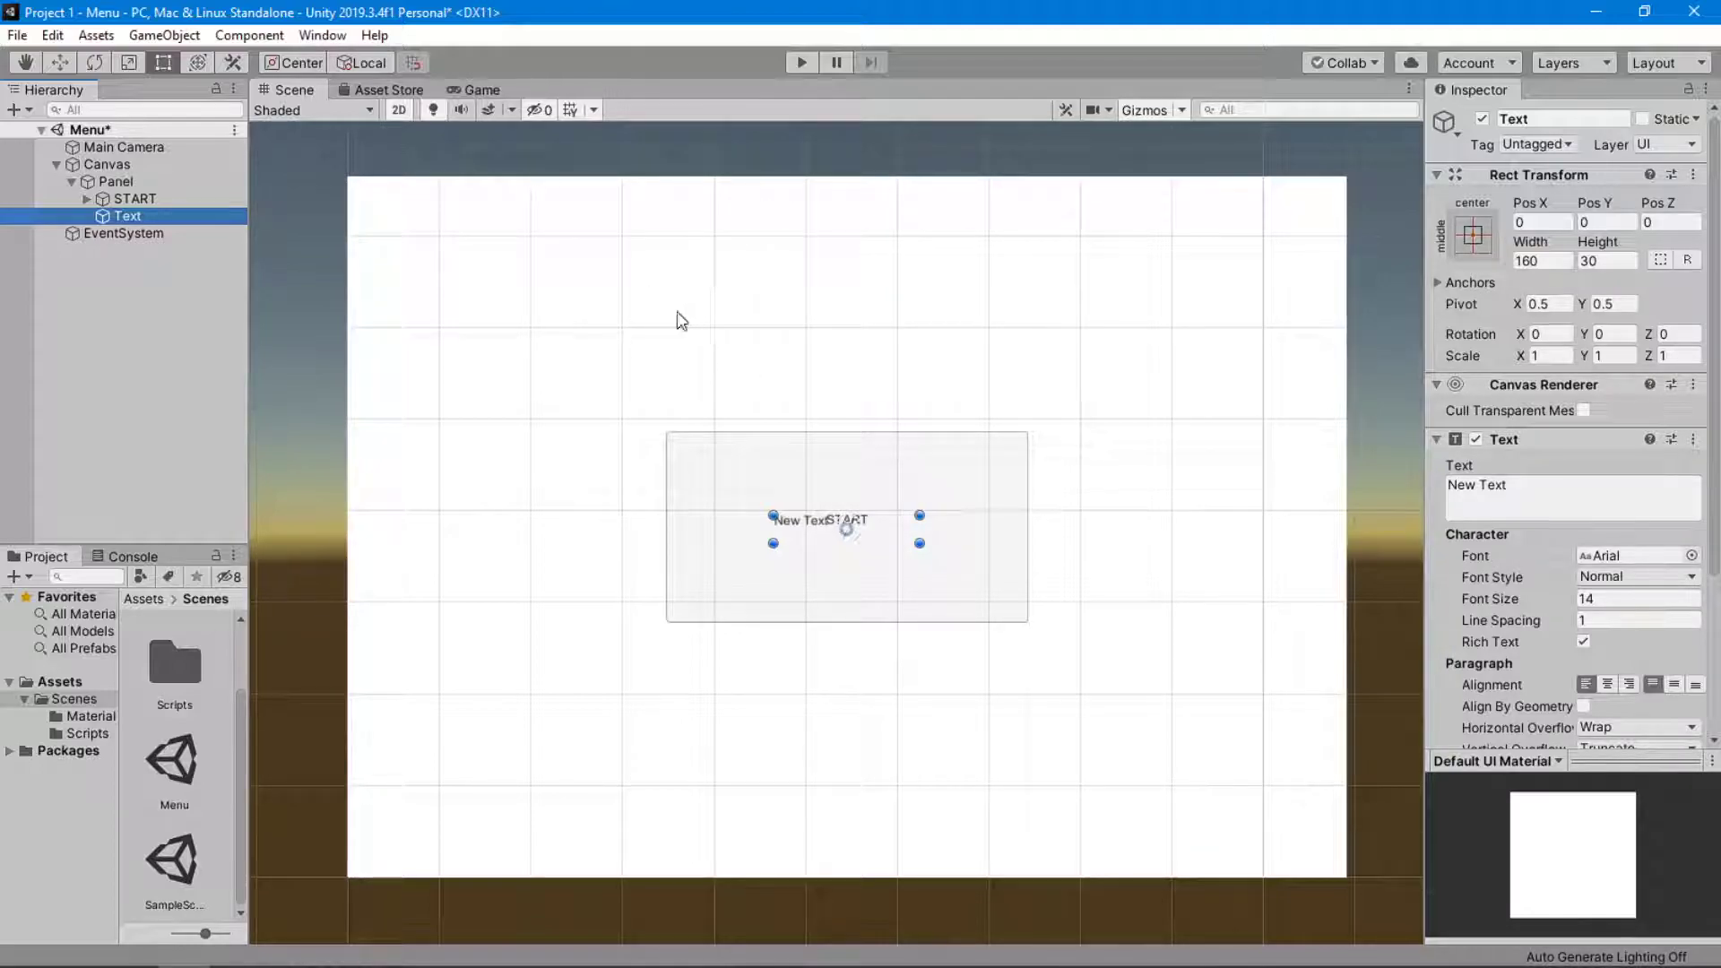
Anchor and position the new text at the panel's top center, and move it down to about Pos Y -96.
click(1474, 236)
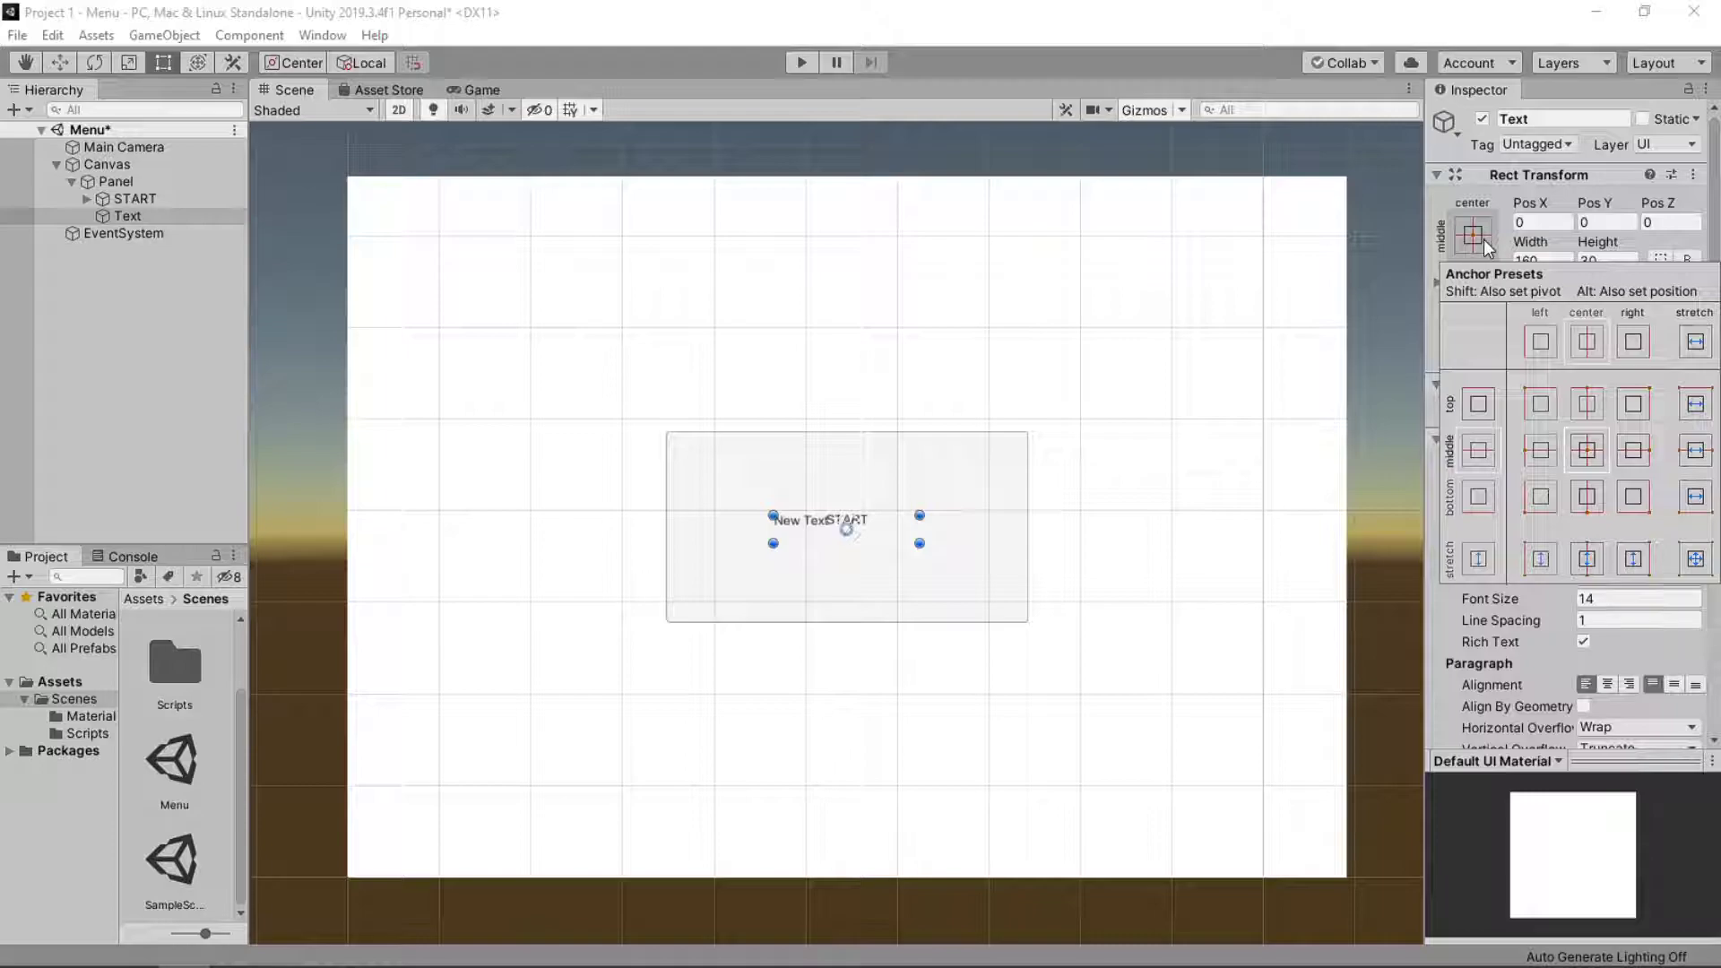
key(alt)
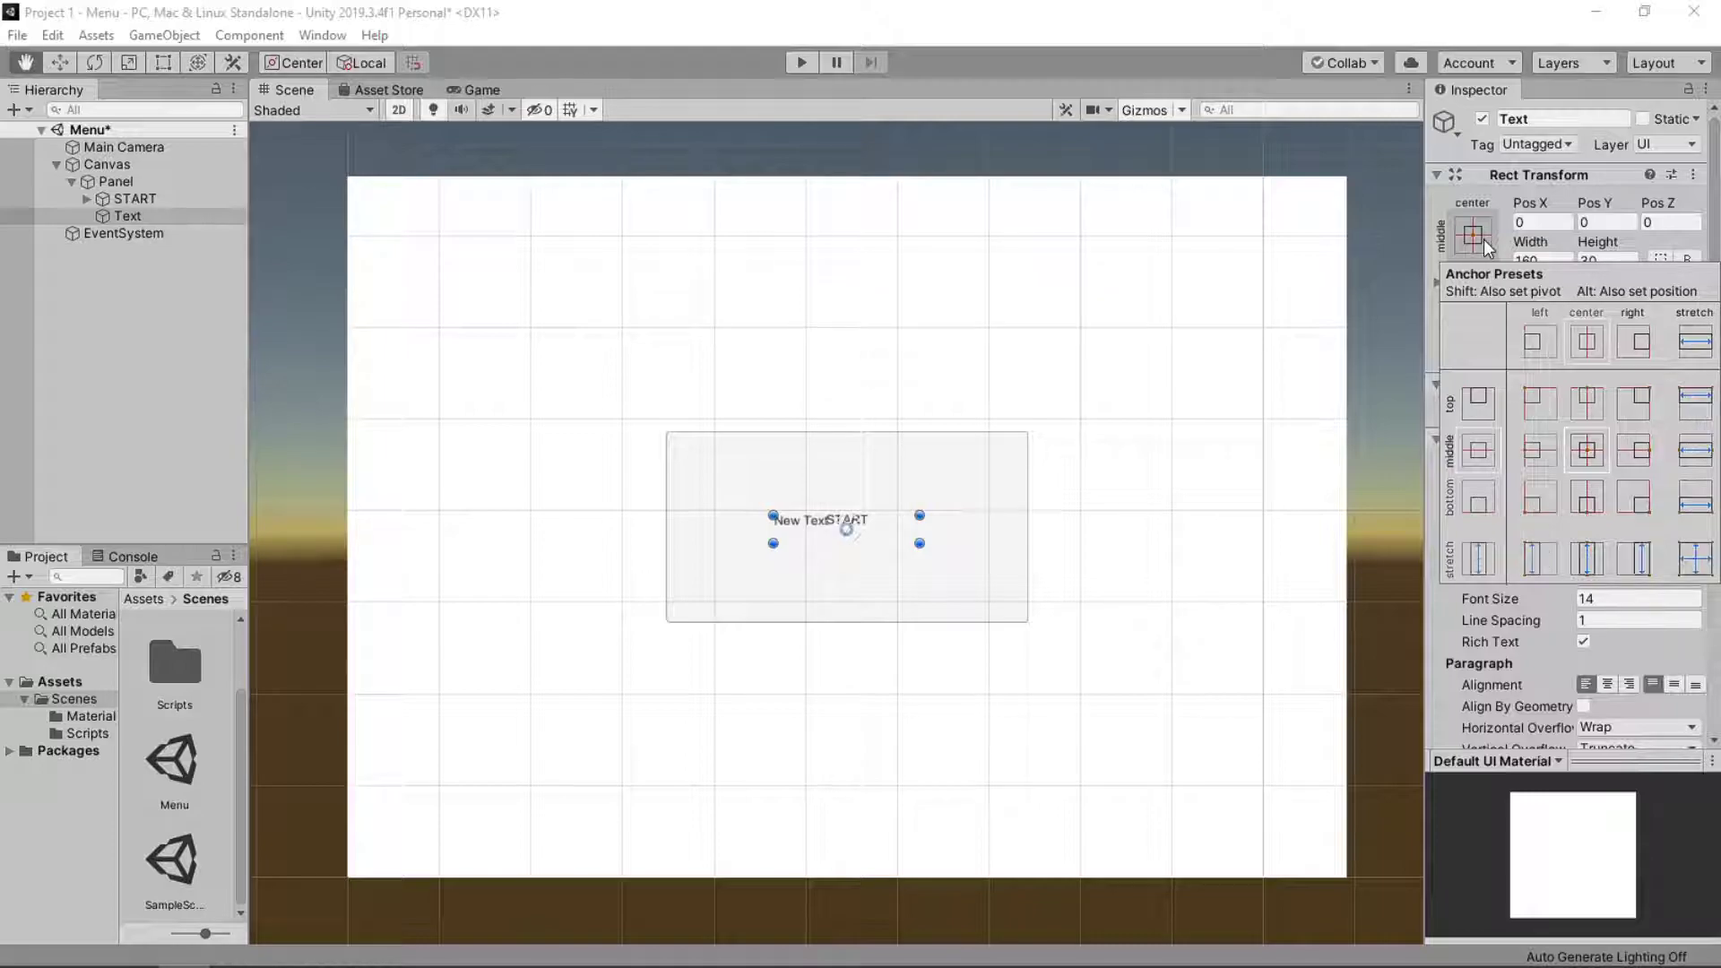
alt+click(1587, 405)
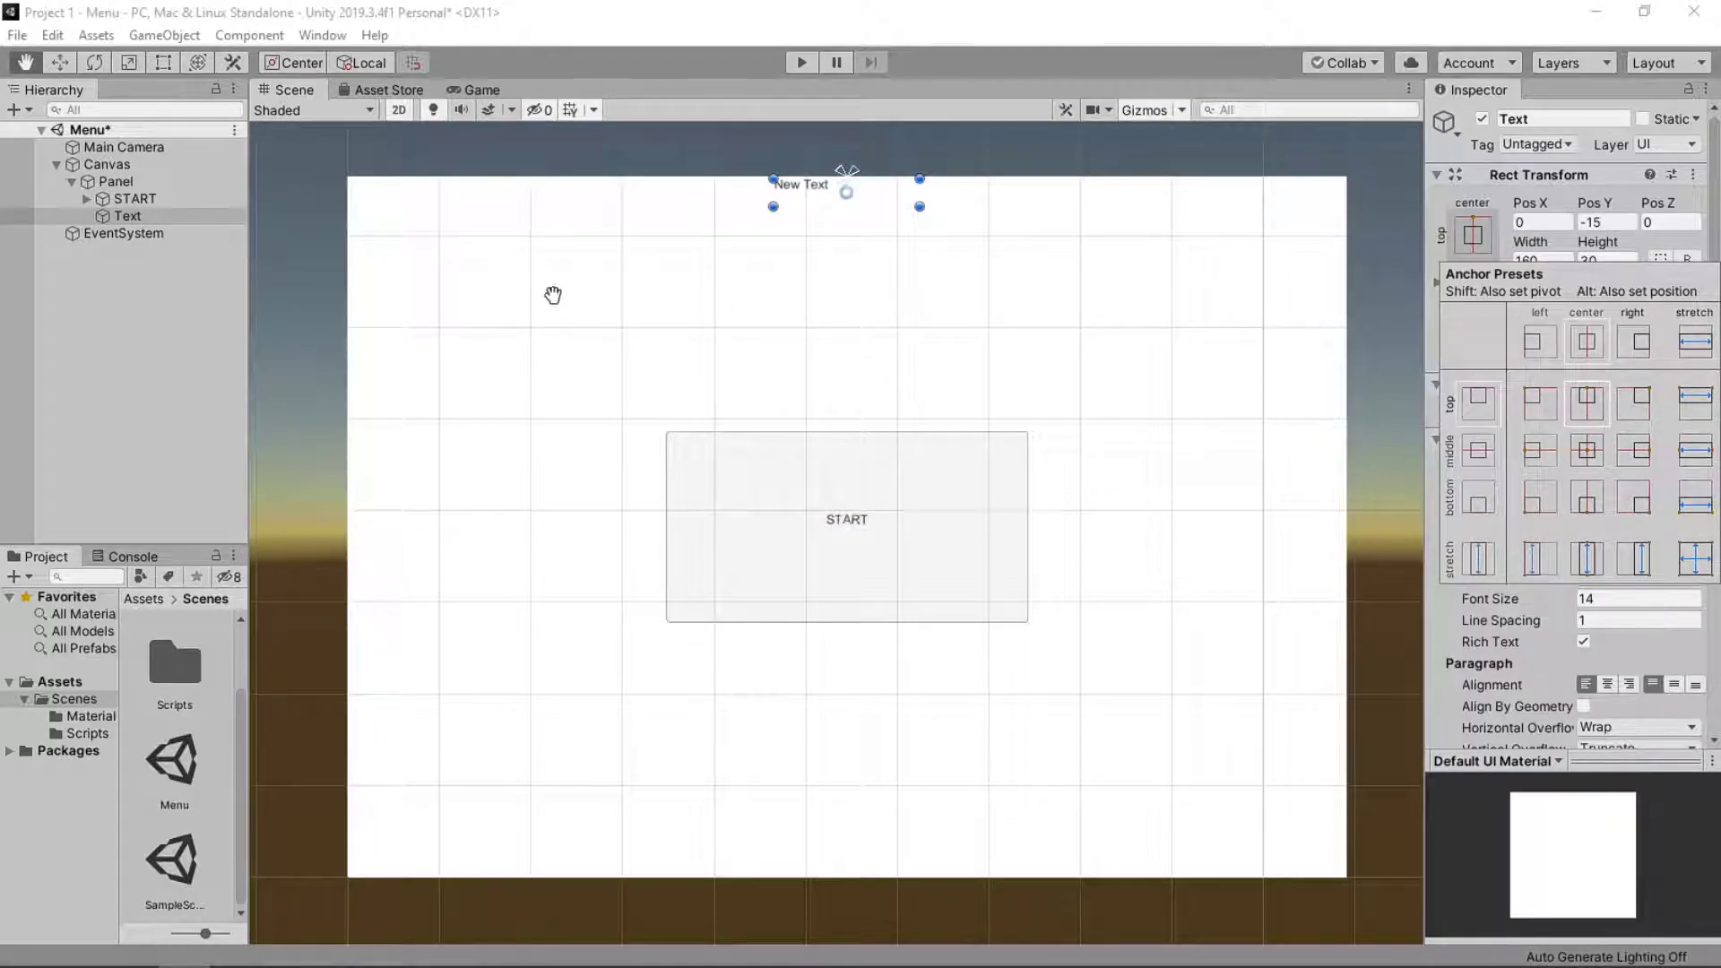
click(885, 206)
drag(890, 215, 892, 272)
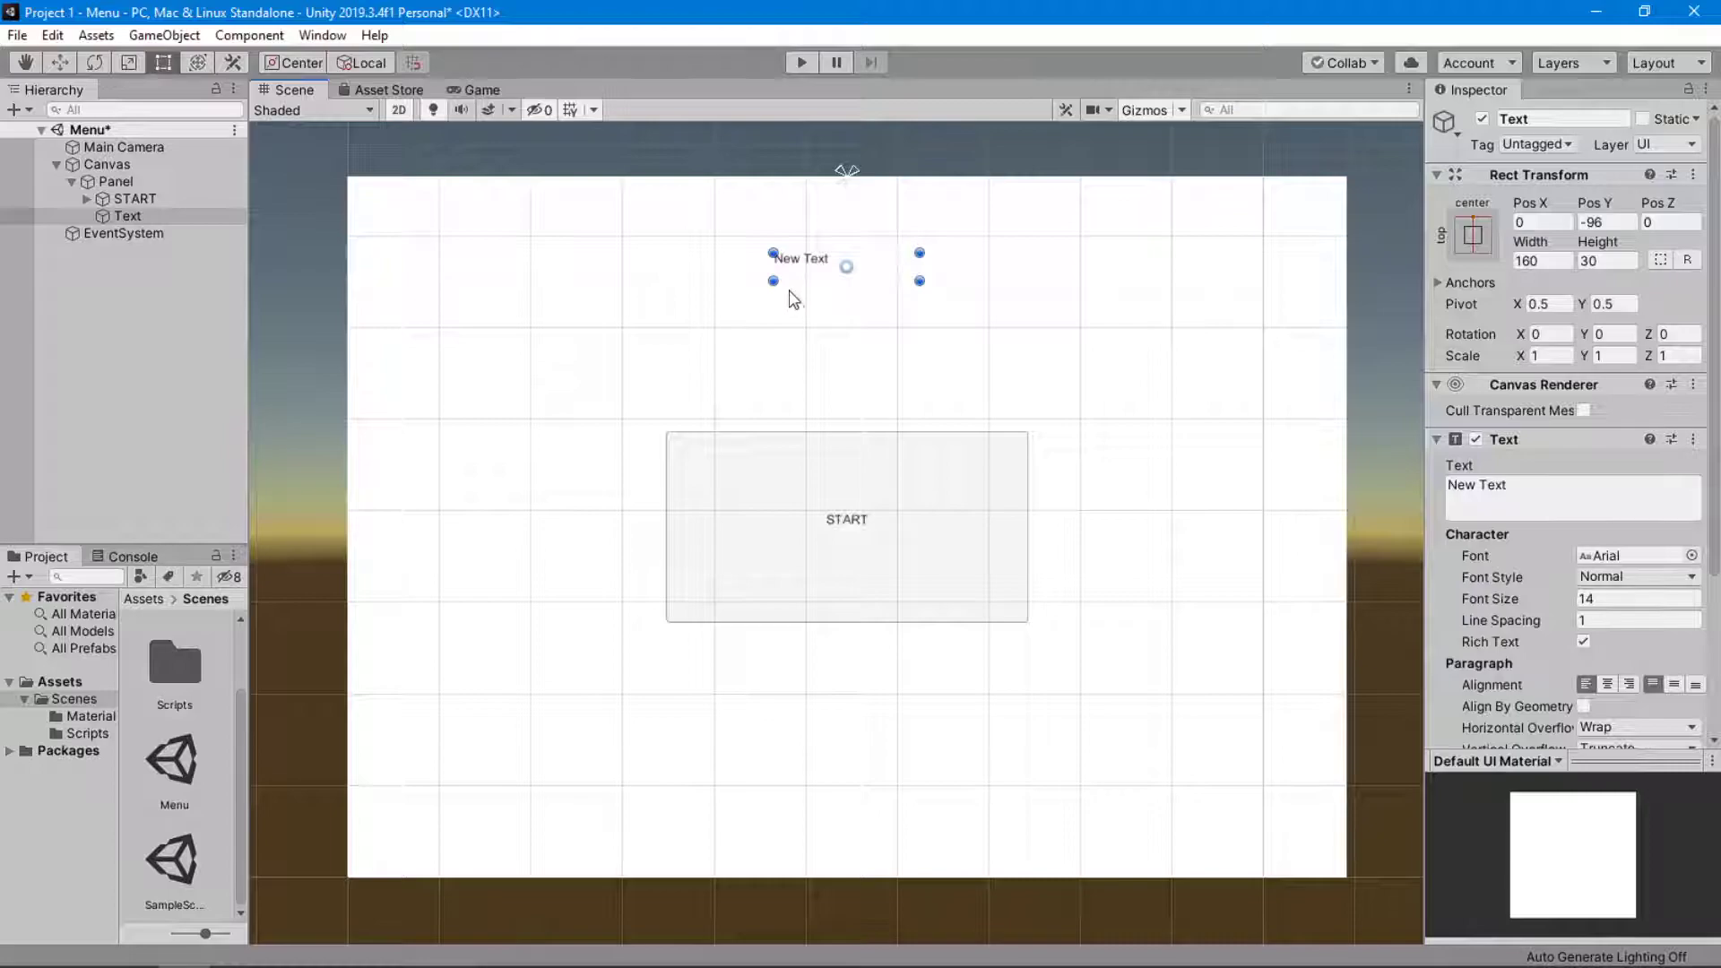
Enlarge the new text's box to about 372 by 94 and recenter it near the panel's top at about Pos Y -101.
drag(772, 280, 578, 339)
click(1472, 235)
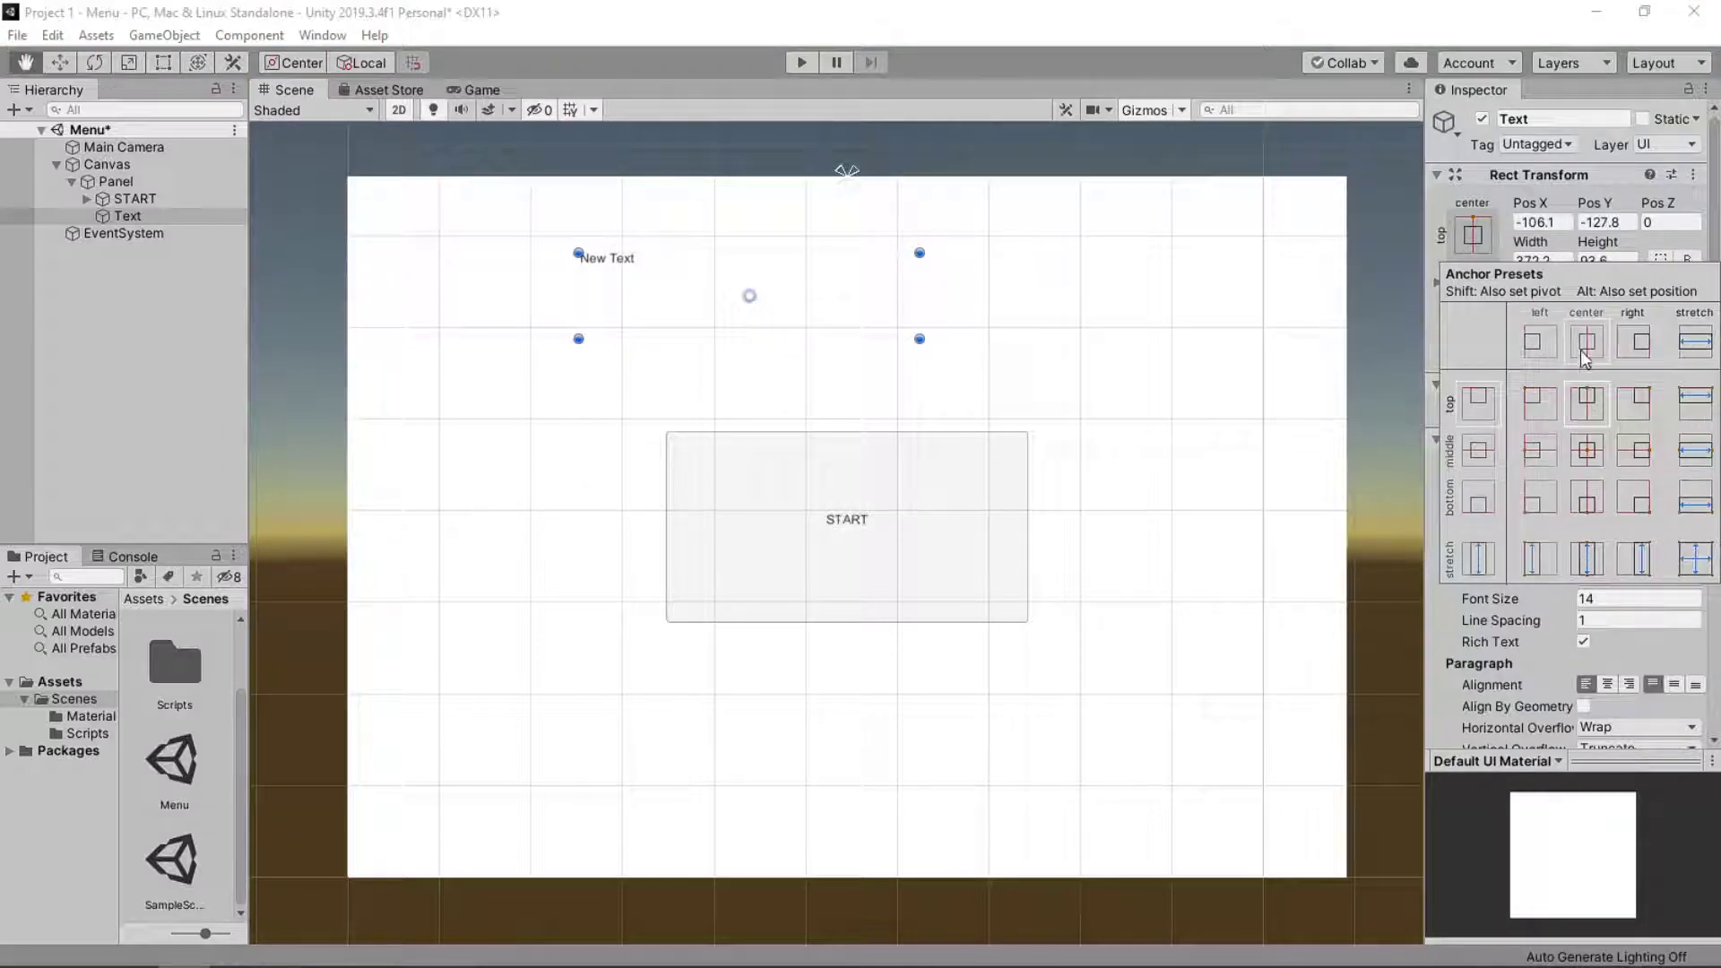
alt+click(1591, 403)
click(922, 267)
drag(929, 233, 933, 296)
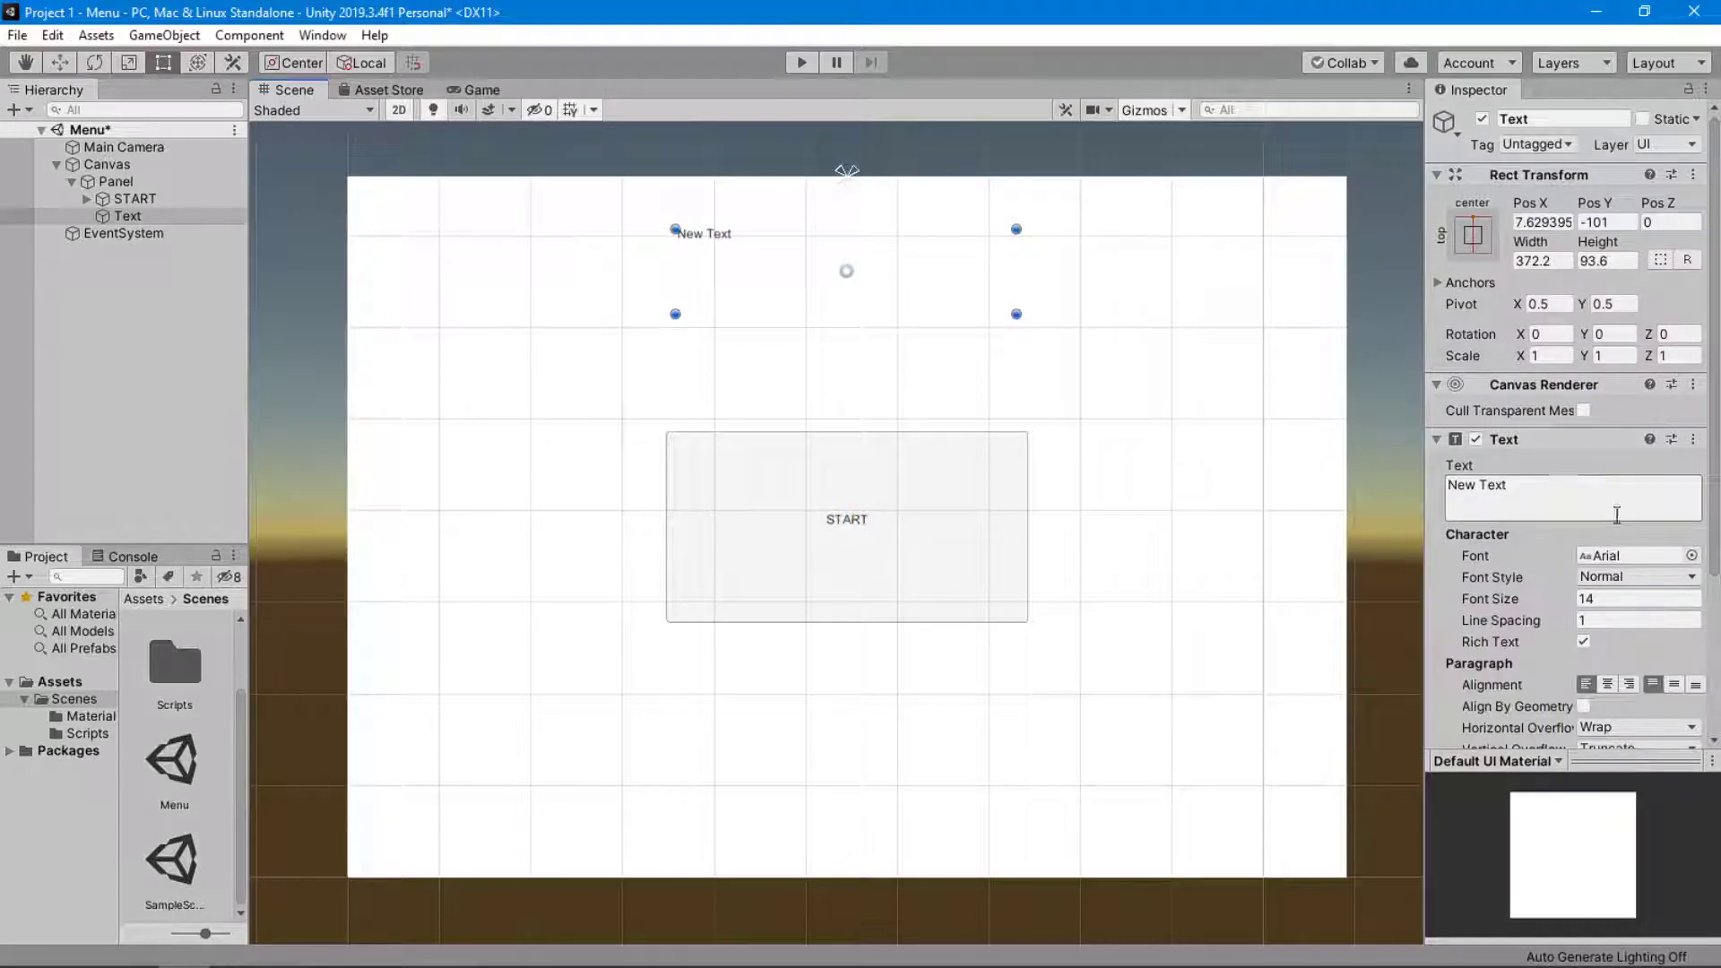
Set the new text to "Ball Maze" with a font size of 67.
click(1568, 497)
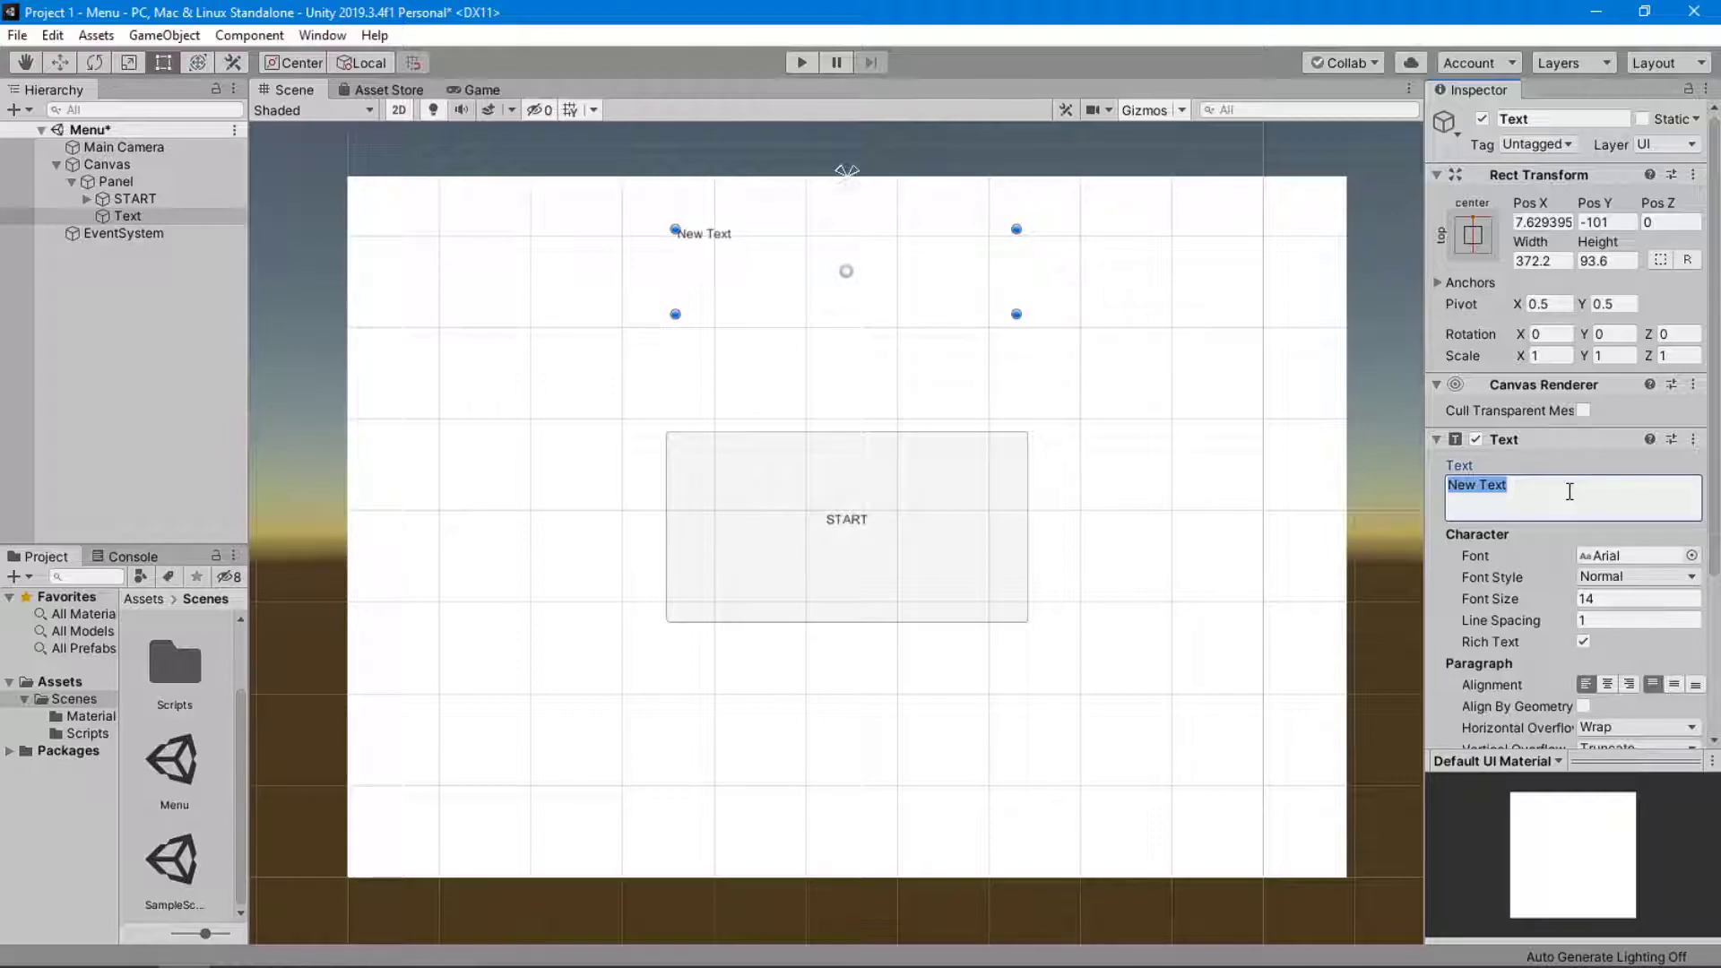
text(r)
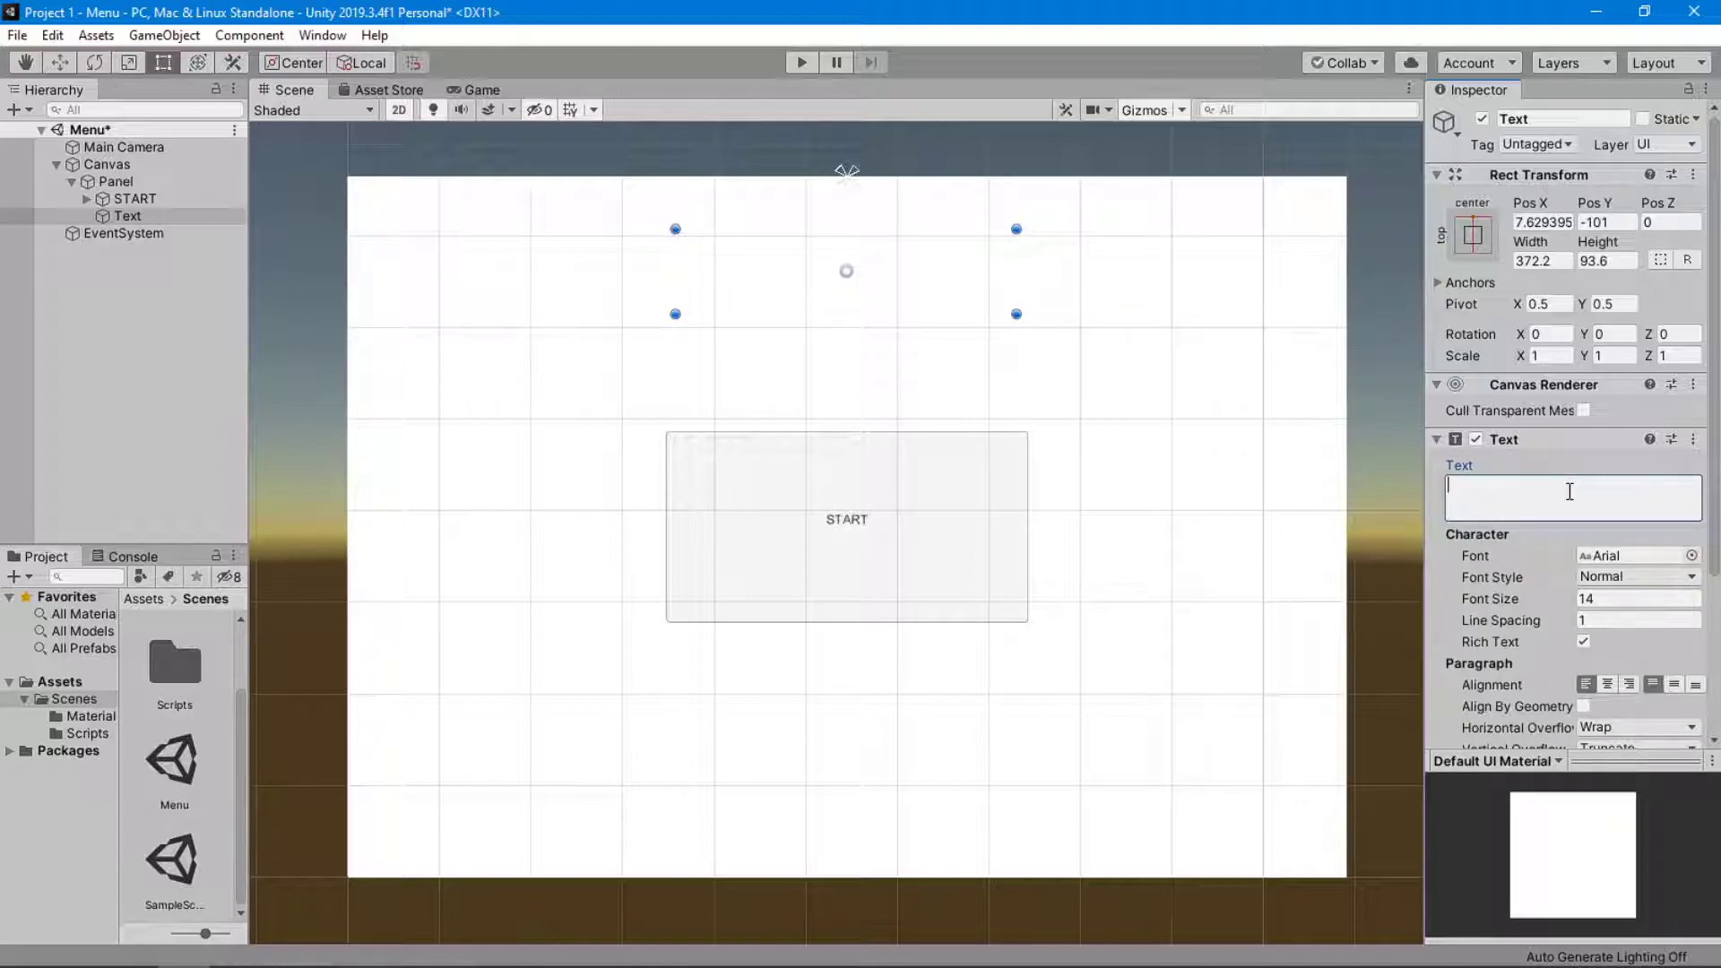
text(all Maze)
drag(1533, 598, 1595, 600)
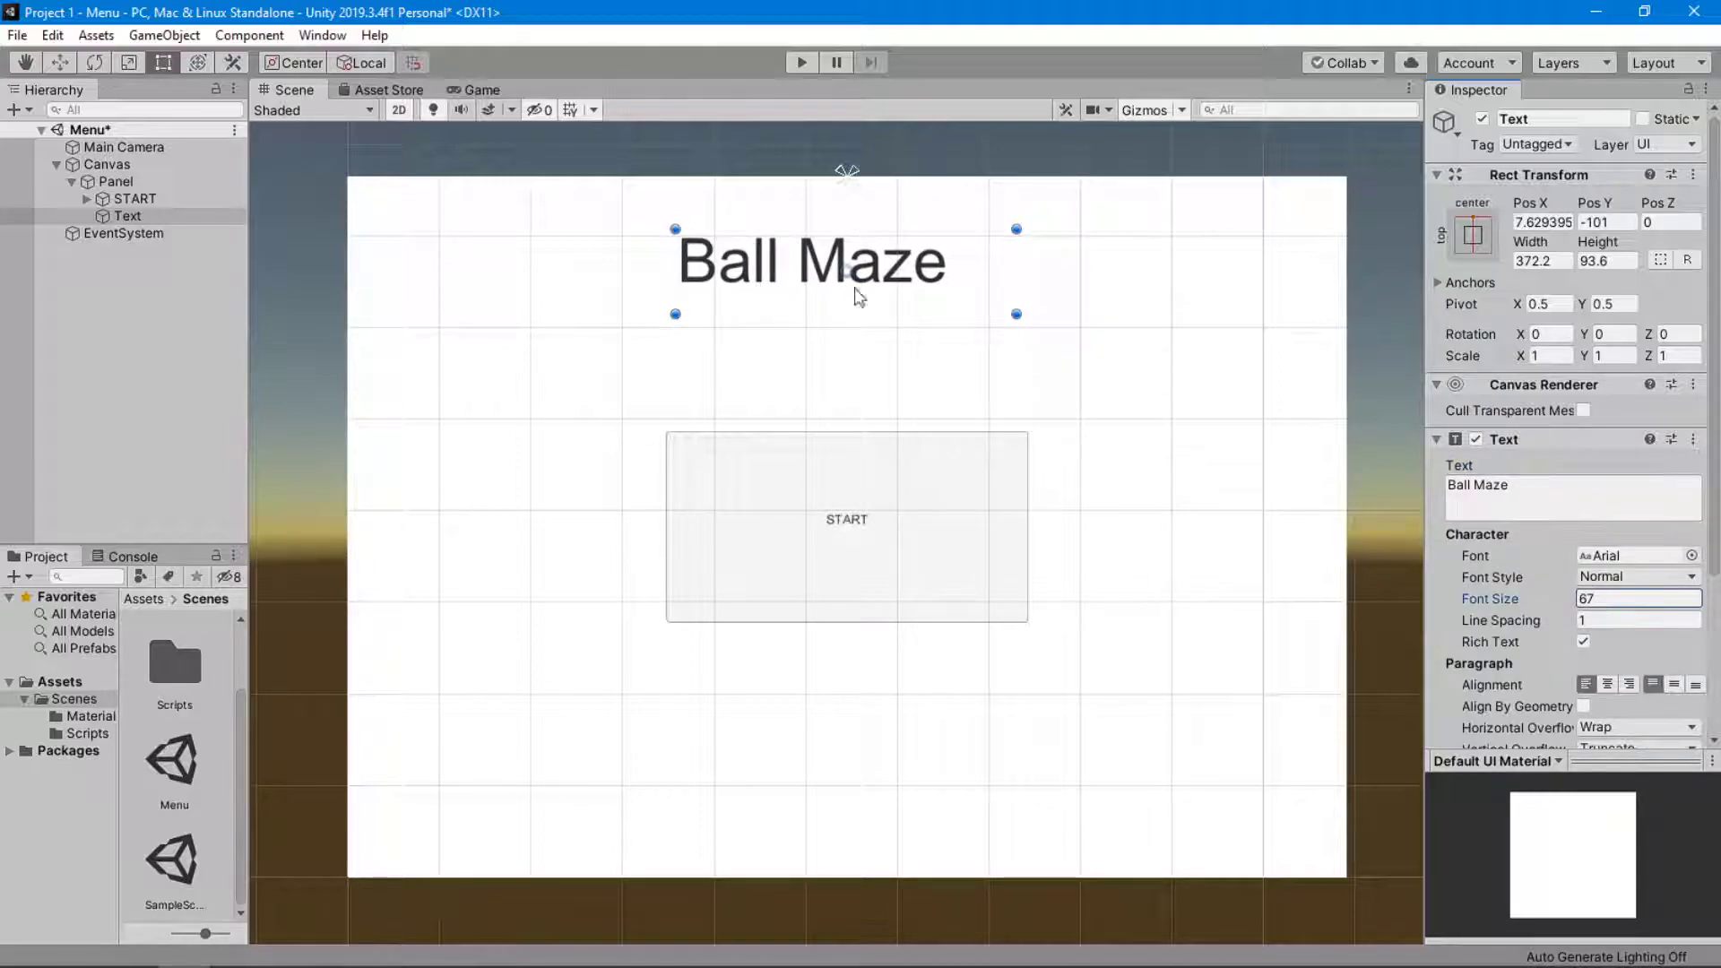
Align the "Ball Maze" text to the horizontal center and vertical middle of its box.
scroll(1604, 410, down, 5)
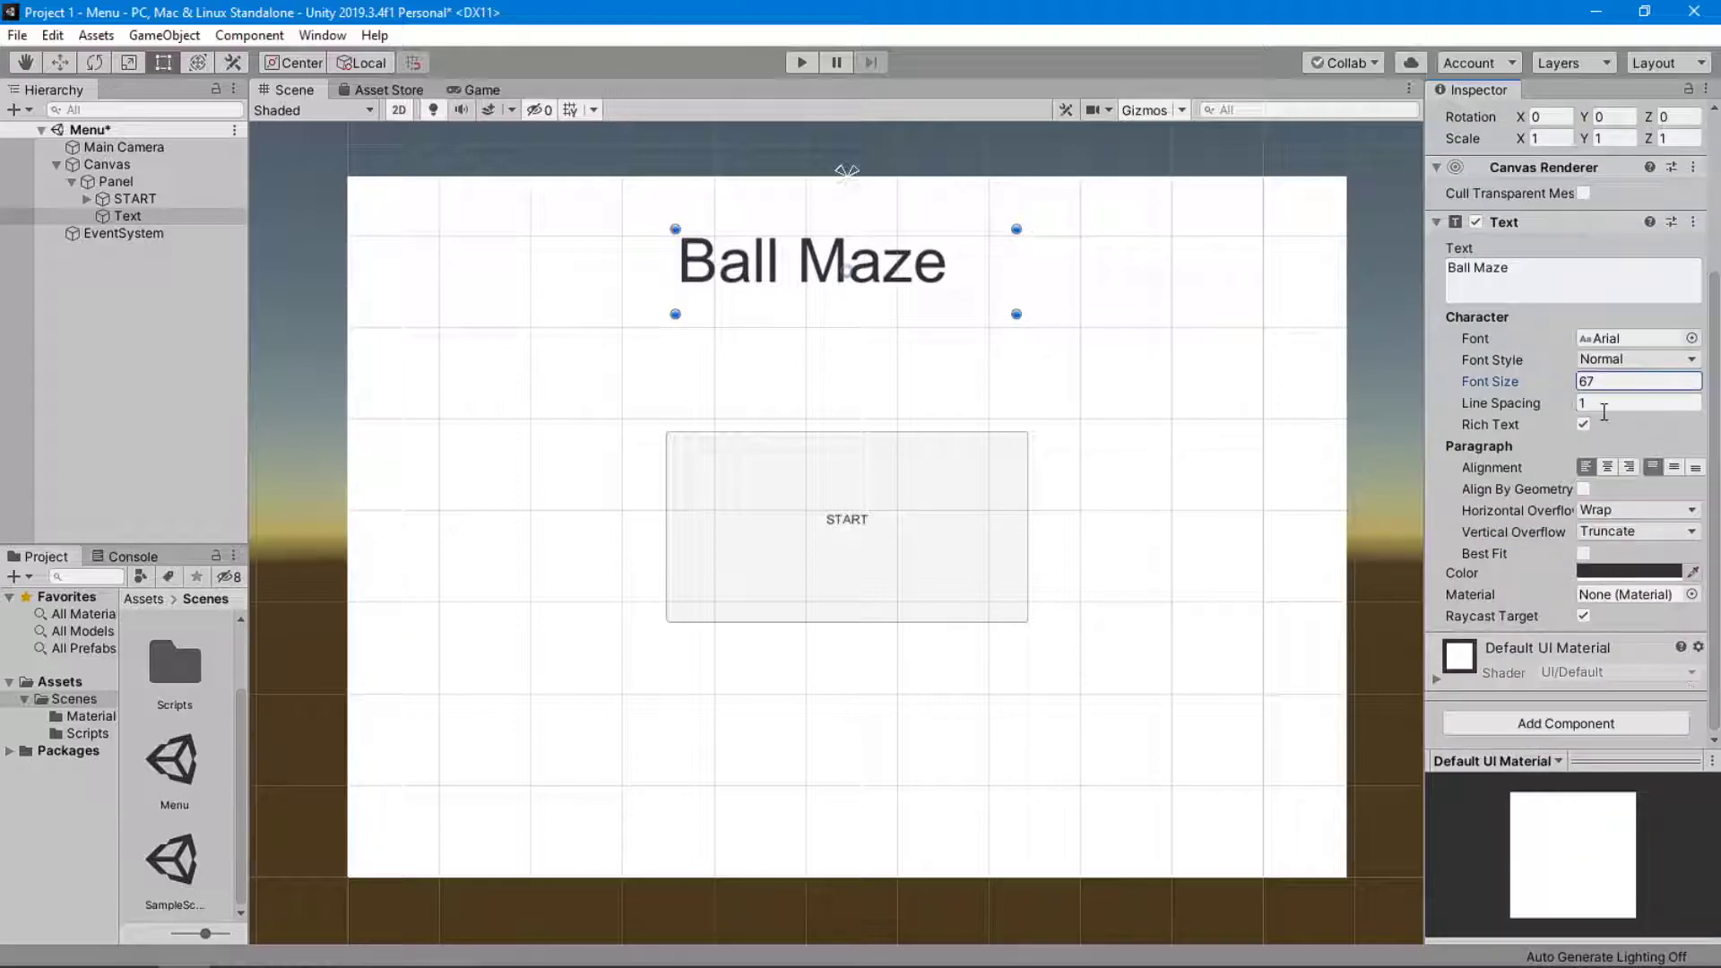
click(1607, 467)
click(1672, 467)
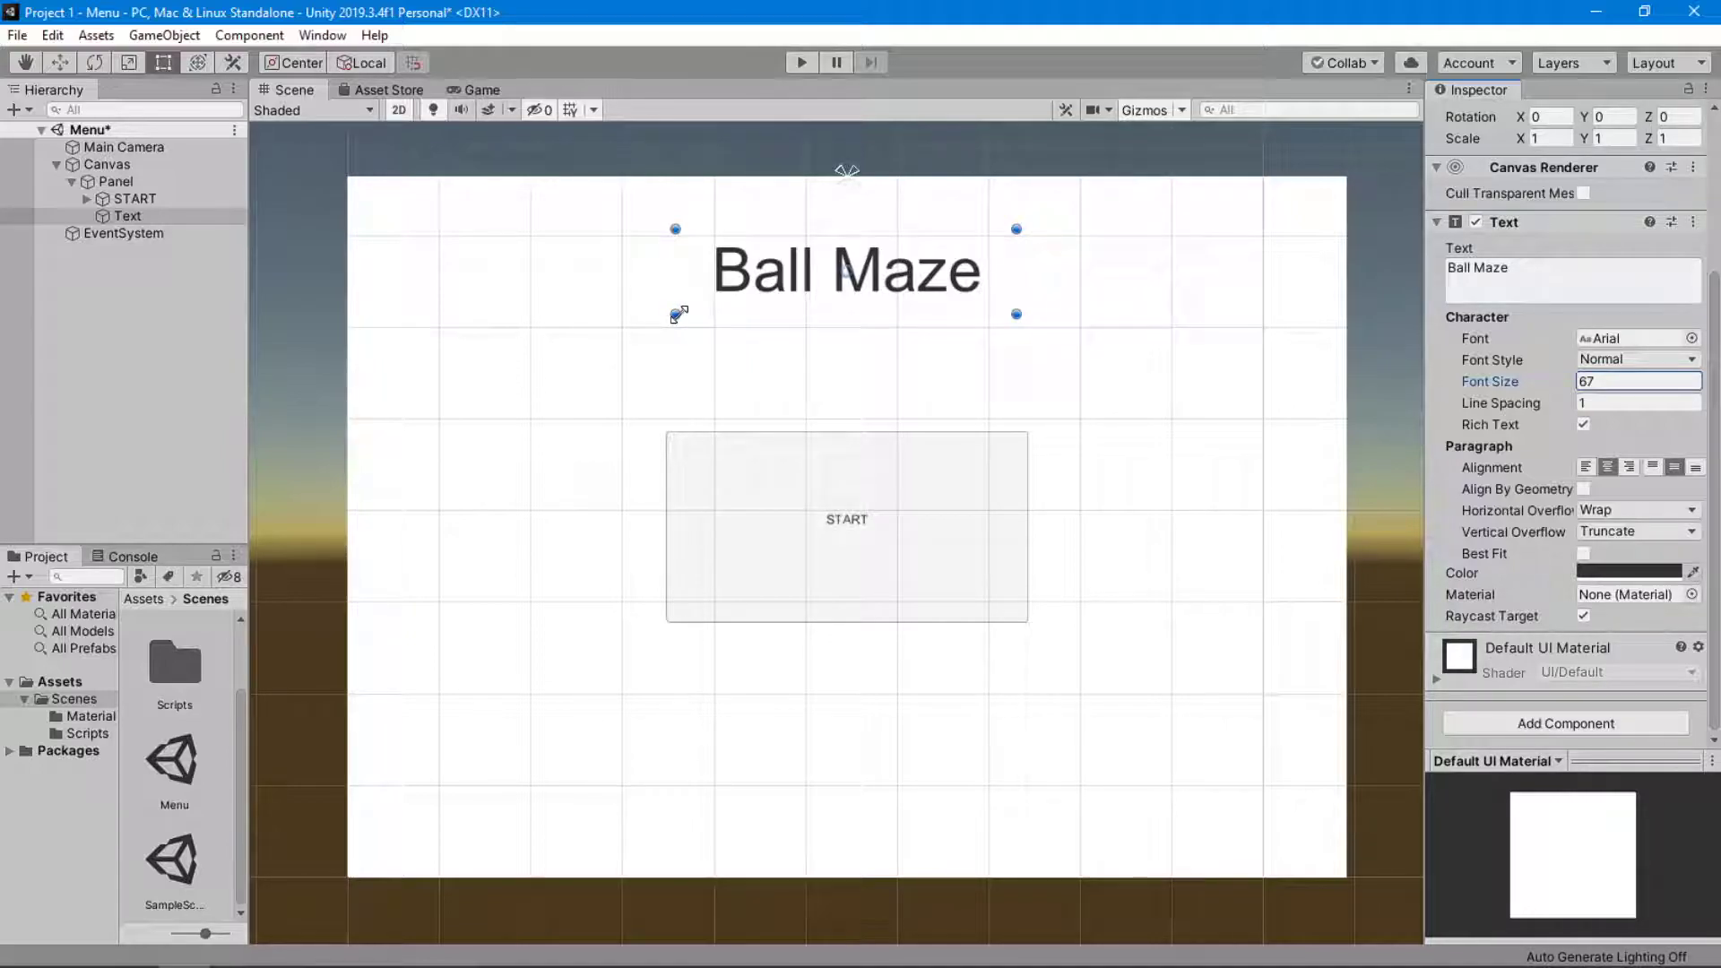
Enlarge the title's box to about 472 by 154 with font size 93, and recenter it above the START button.
drag(678, 314, 587, 369)
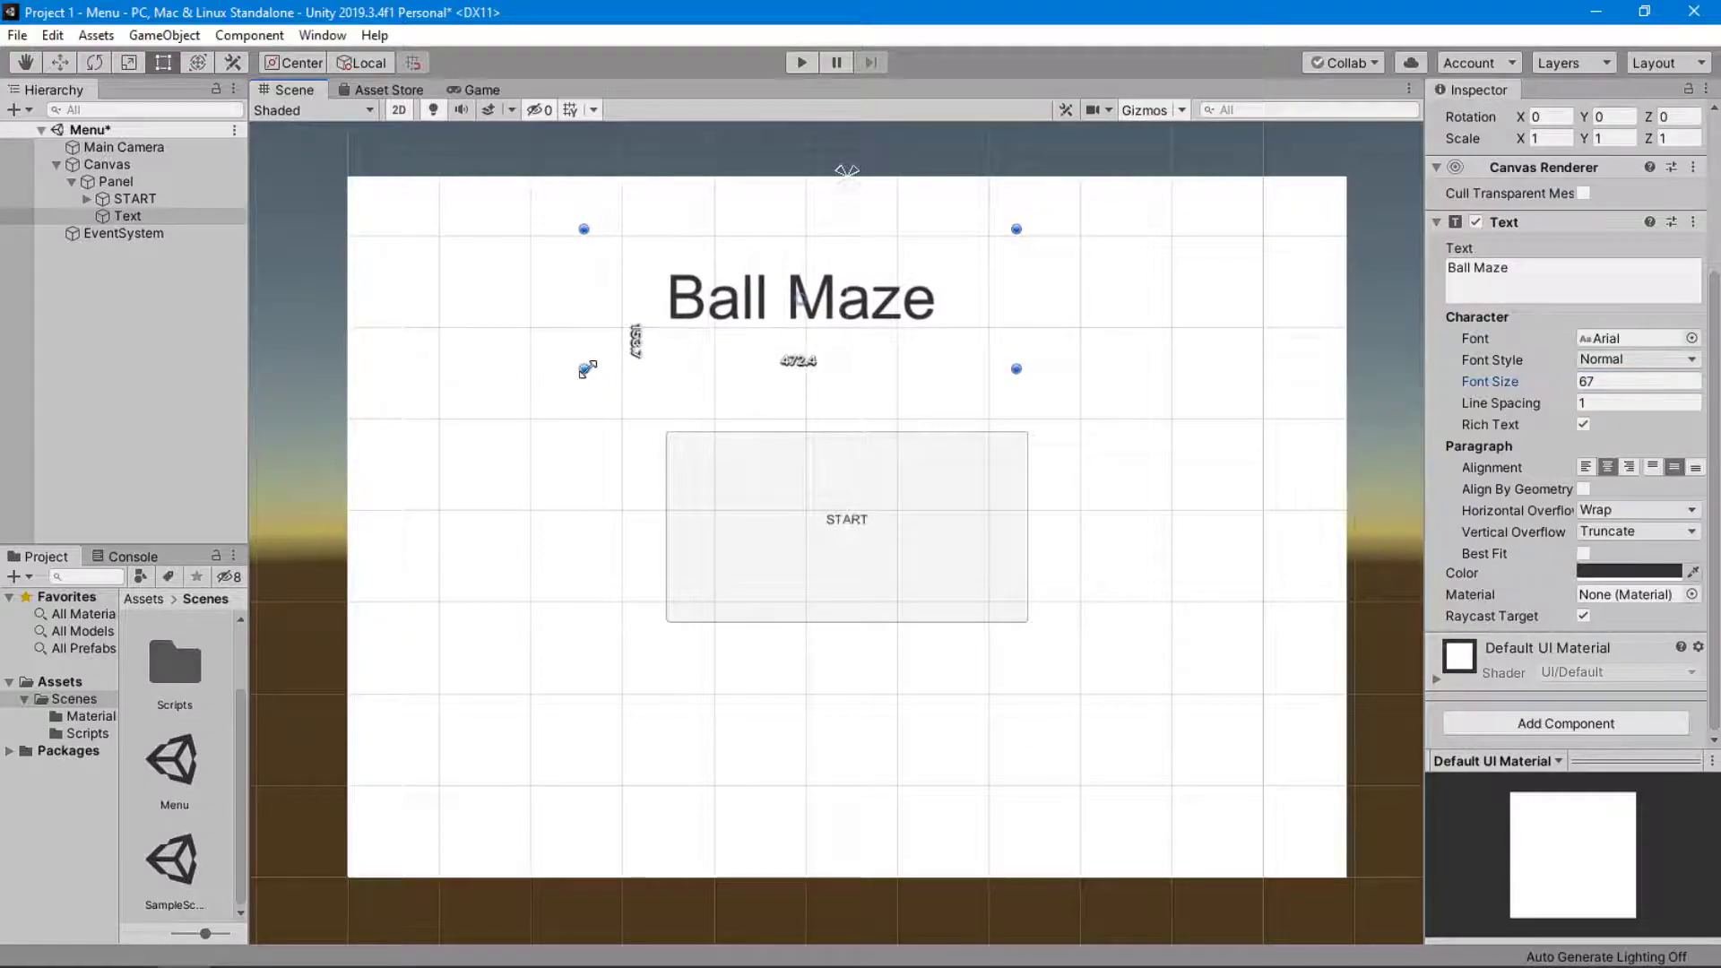
drag(1514, 387, 1552, 378)
drag(772, 350, 877, 340)
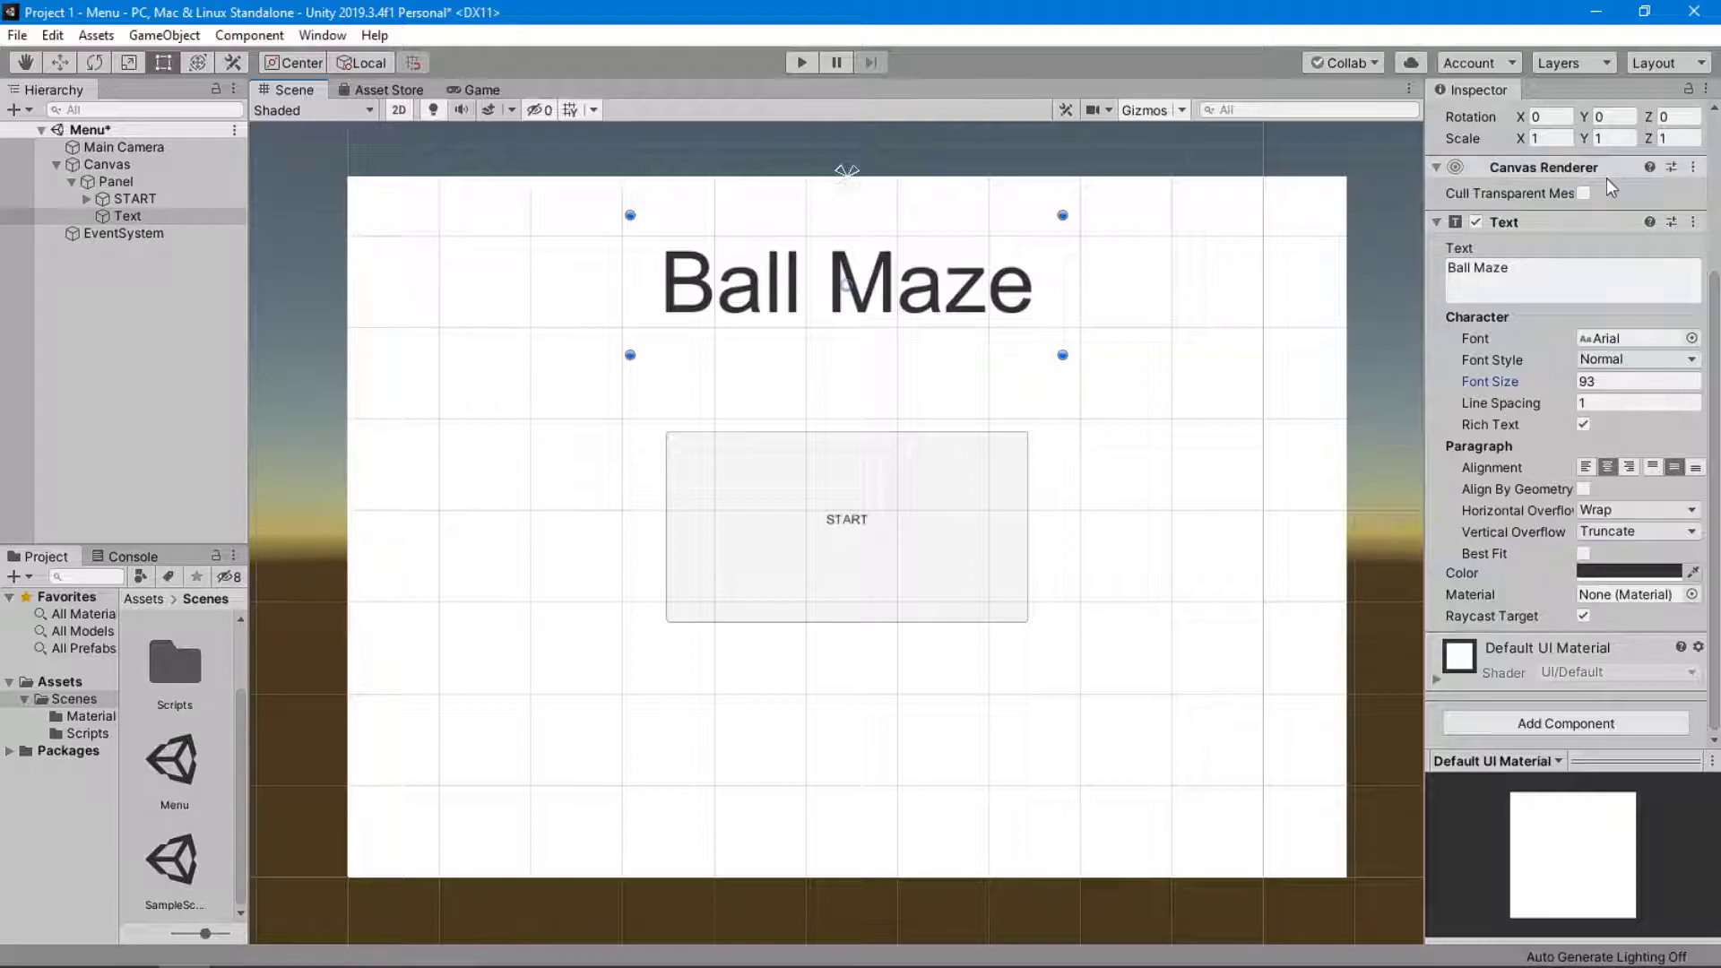
Rename the title's Text object to Ball Maze.
scroll(1604, 178, up, 5)
double_click(1514, 118)
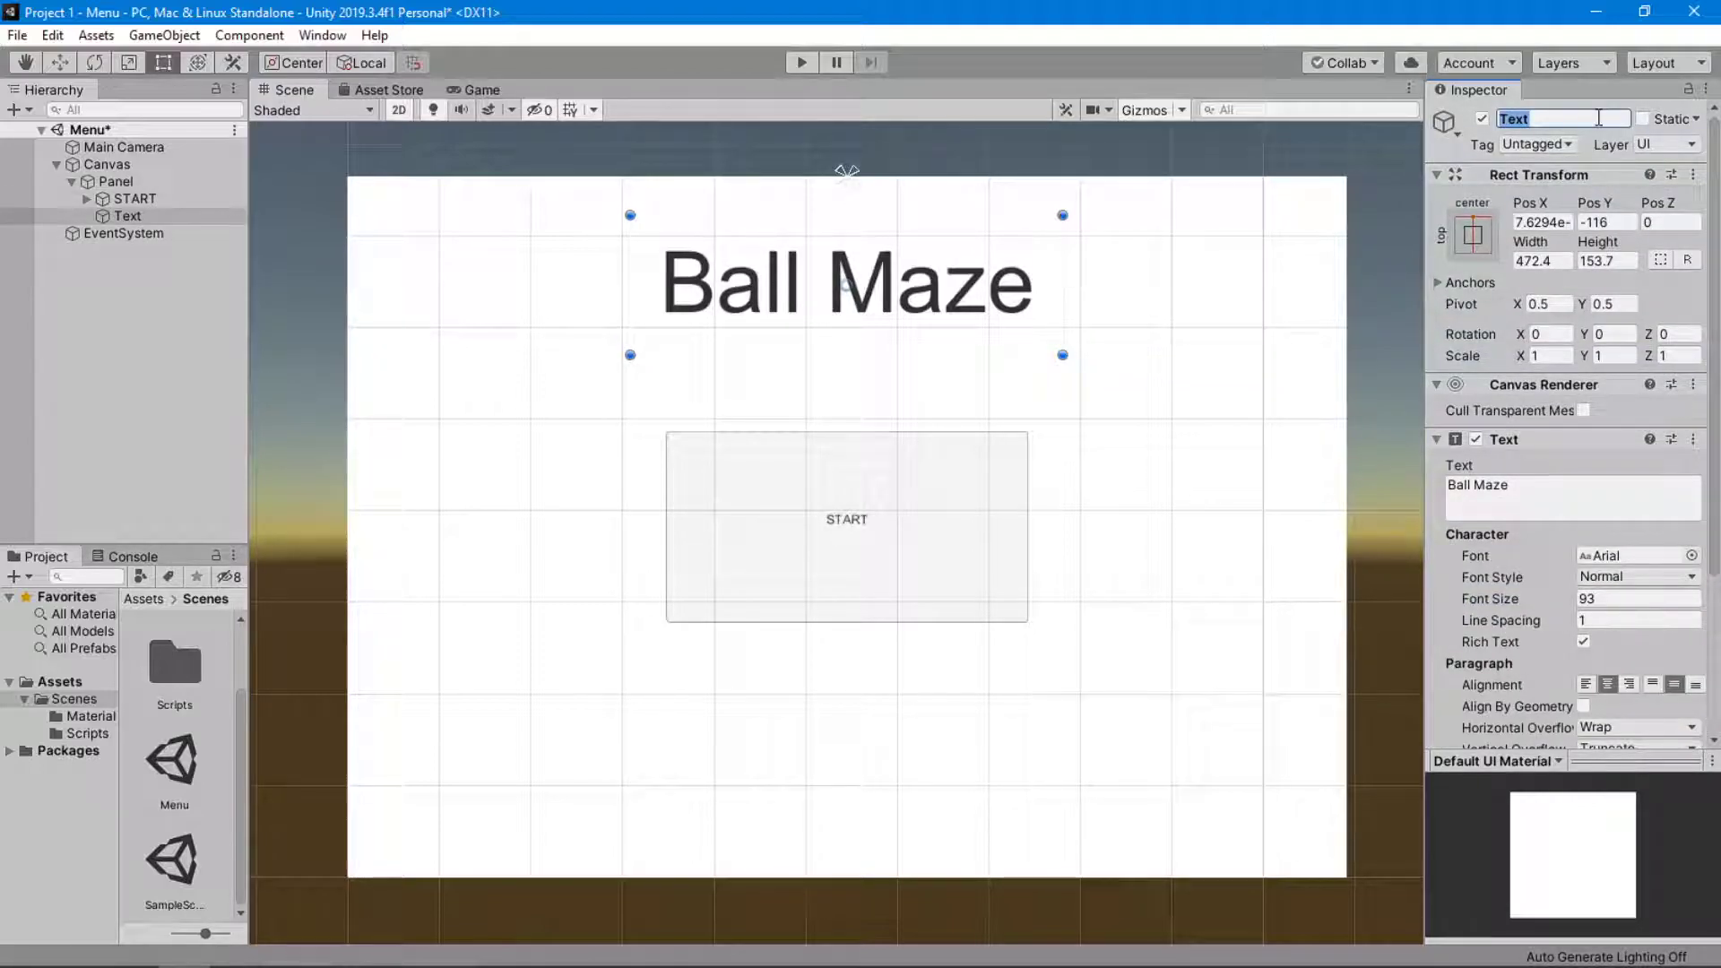
text(Ball Maze)
key(Return)
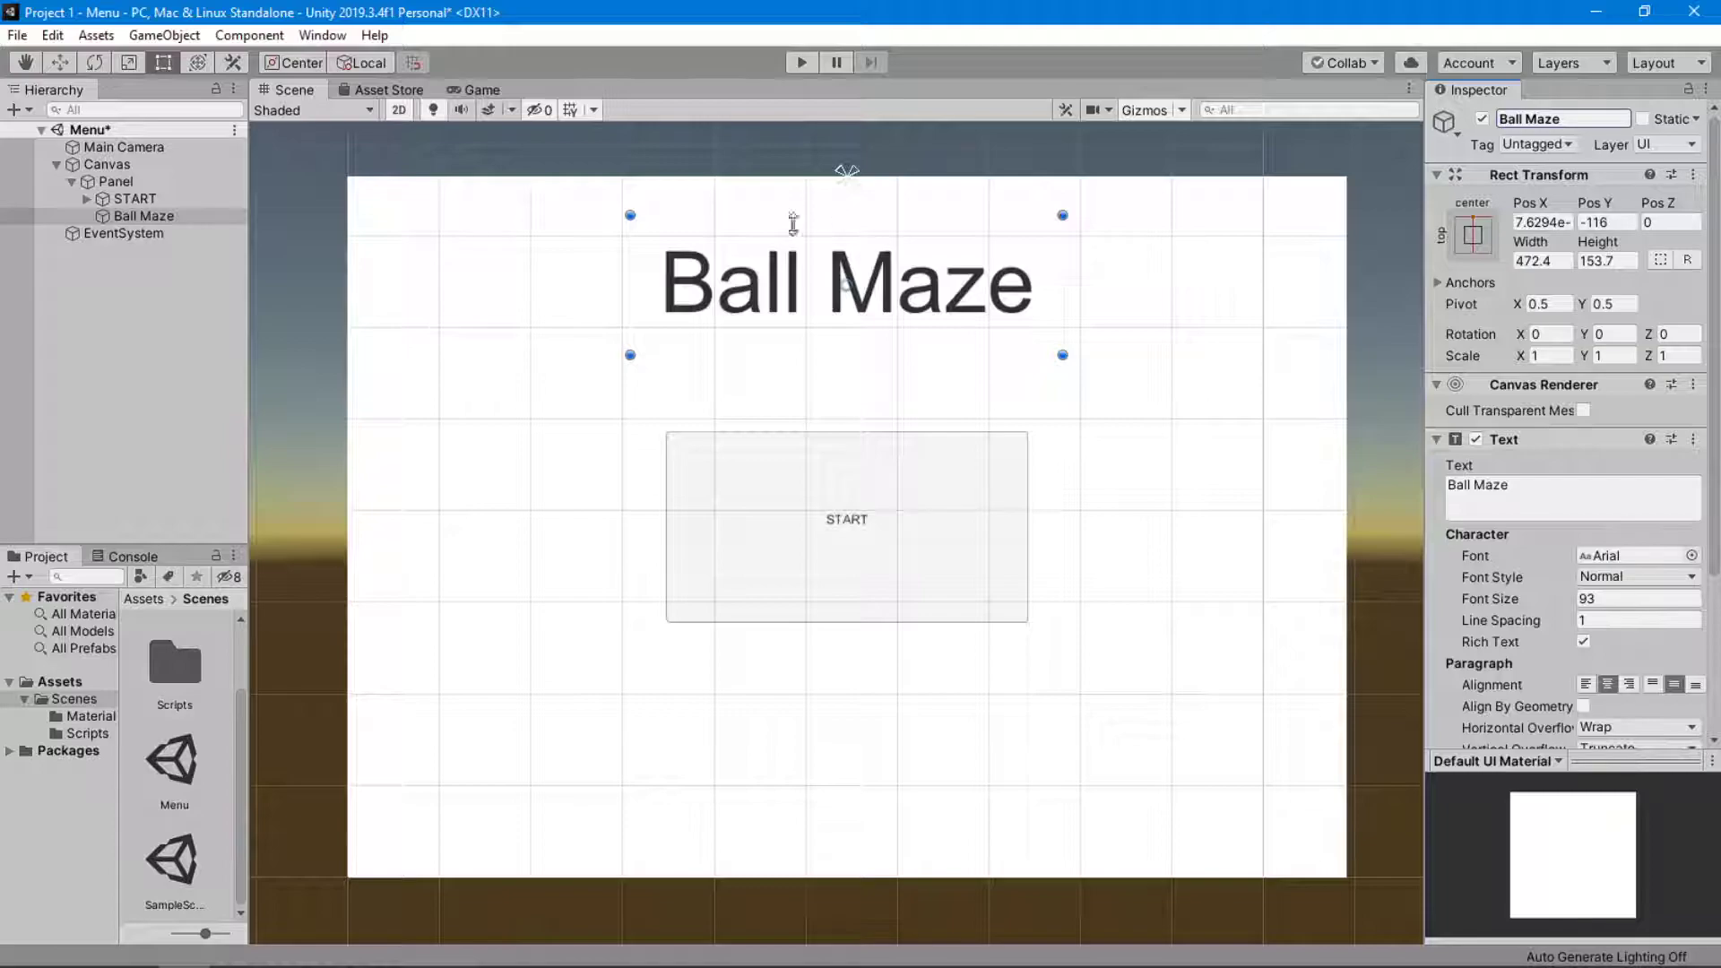
Anchor the START button to the bottom center of the panel and position it below the title at Pos Y 307.
click(841, 620)
drag(837, 596, 838, 724)
click(1473, 235)
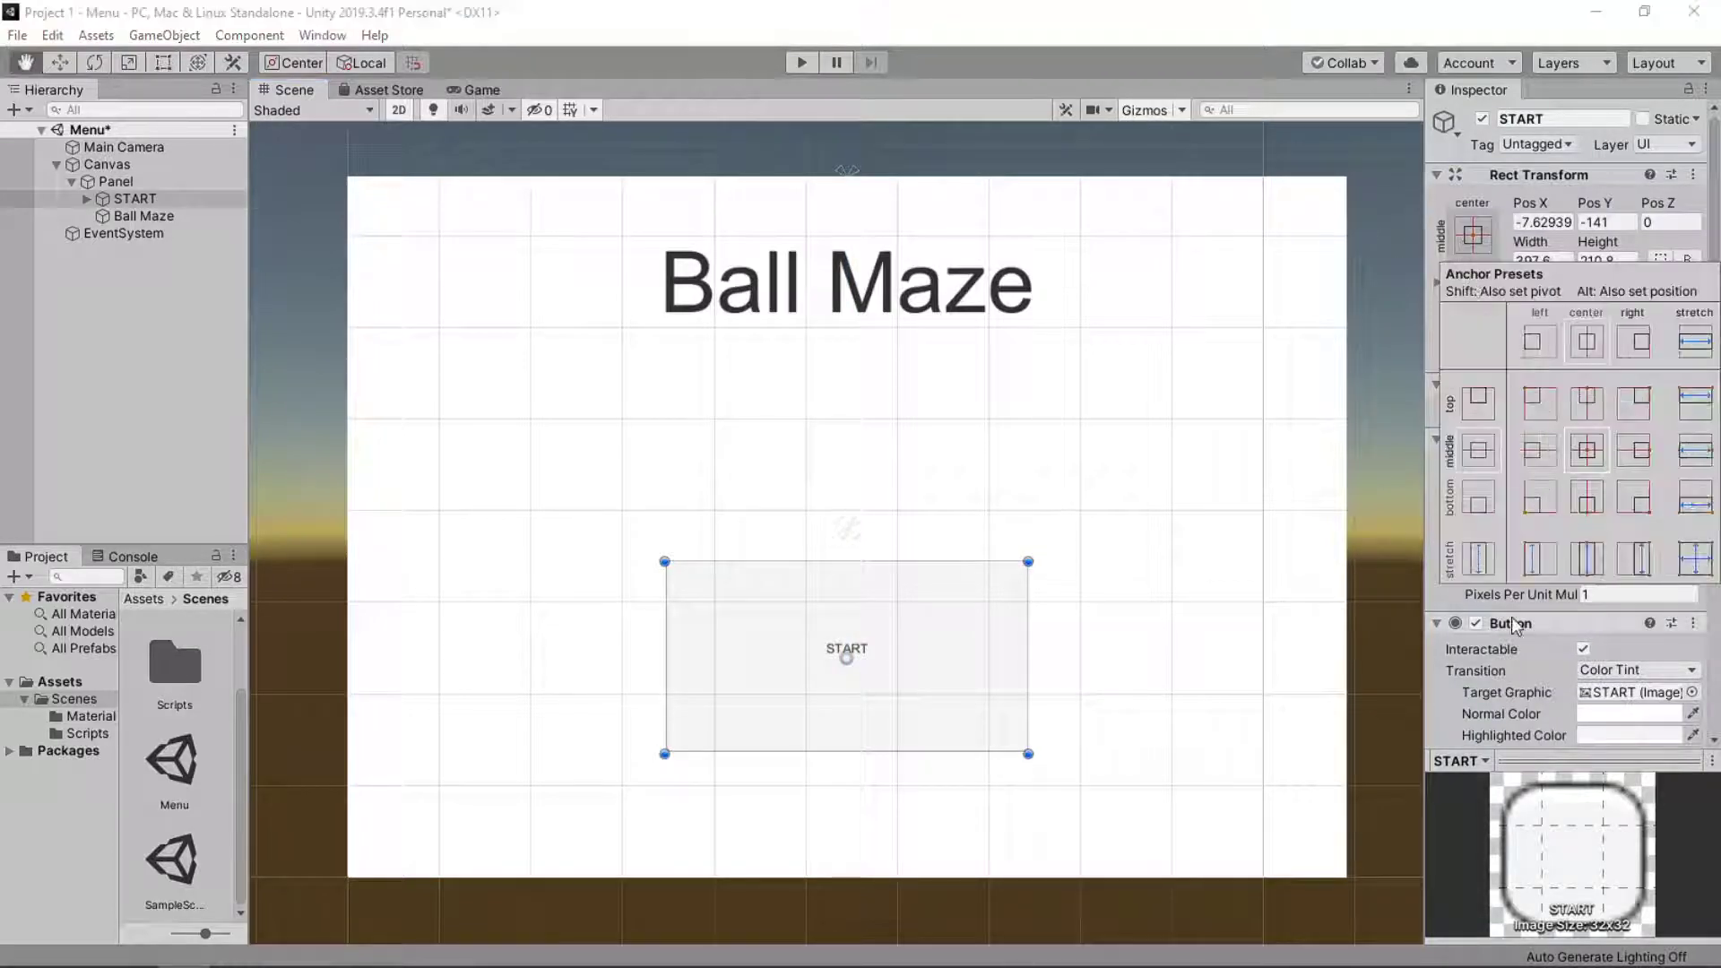
alt+shift+click(1602, 498)
click(1602, 498)
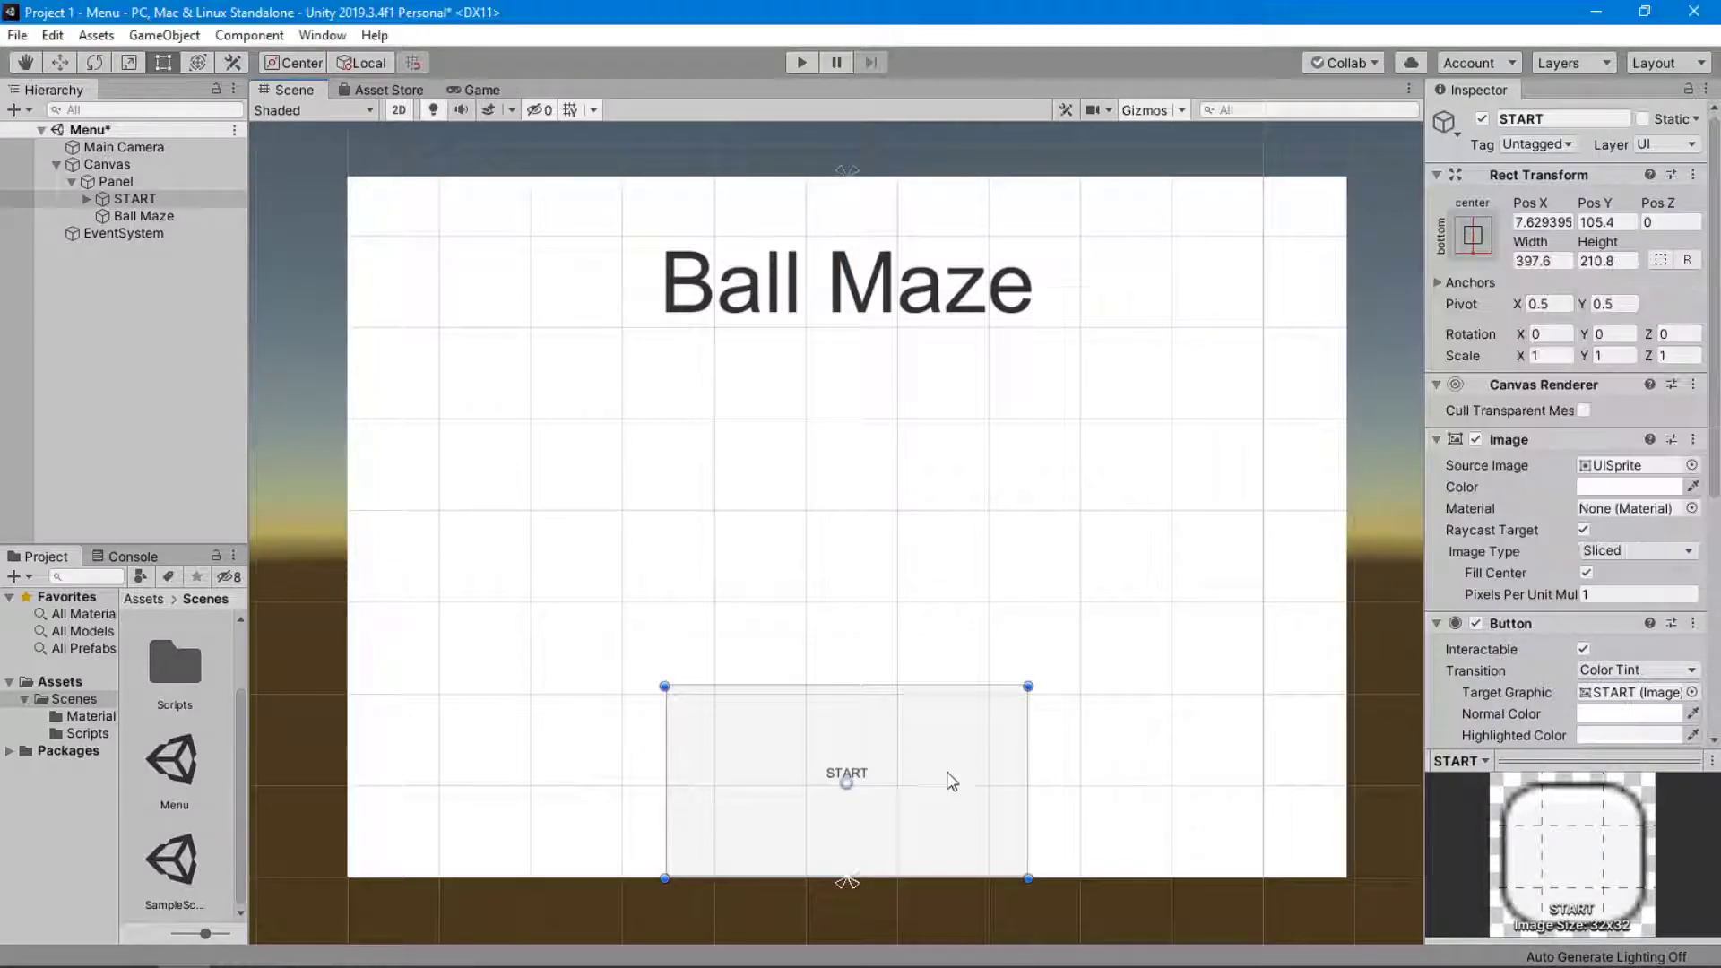
drag(940, 800, 950, 647)
Set the font size of the START button's label to 101 and preview the menu in the Game view.
click(86, 198)
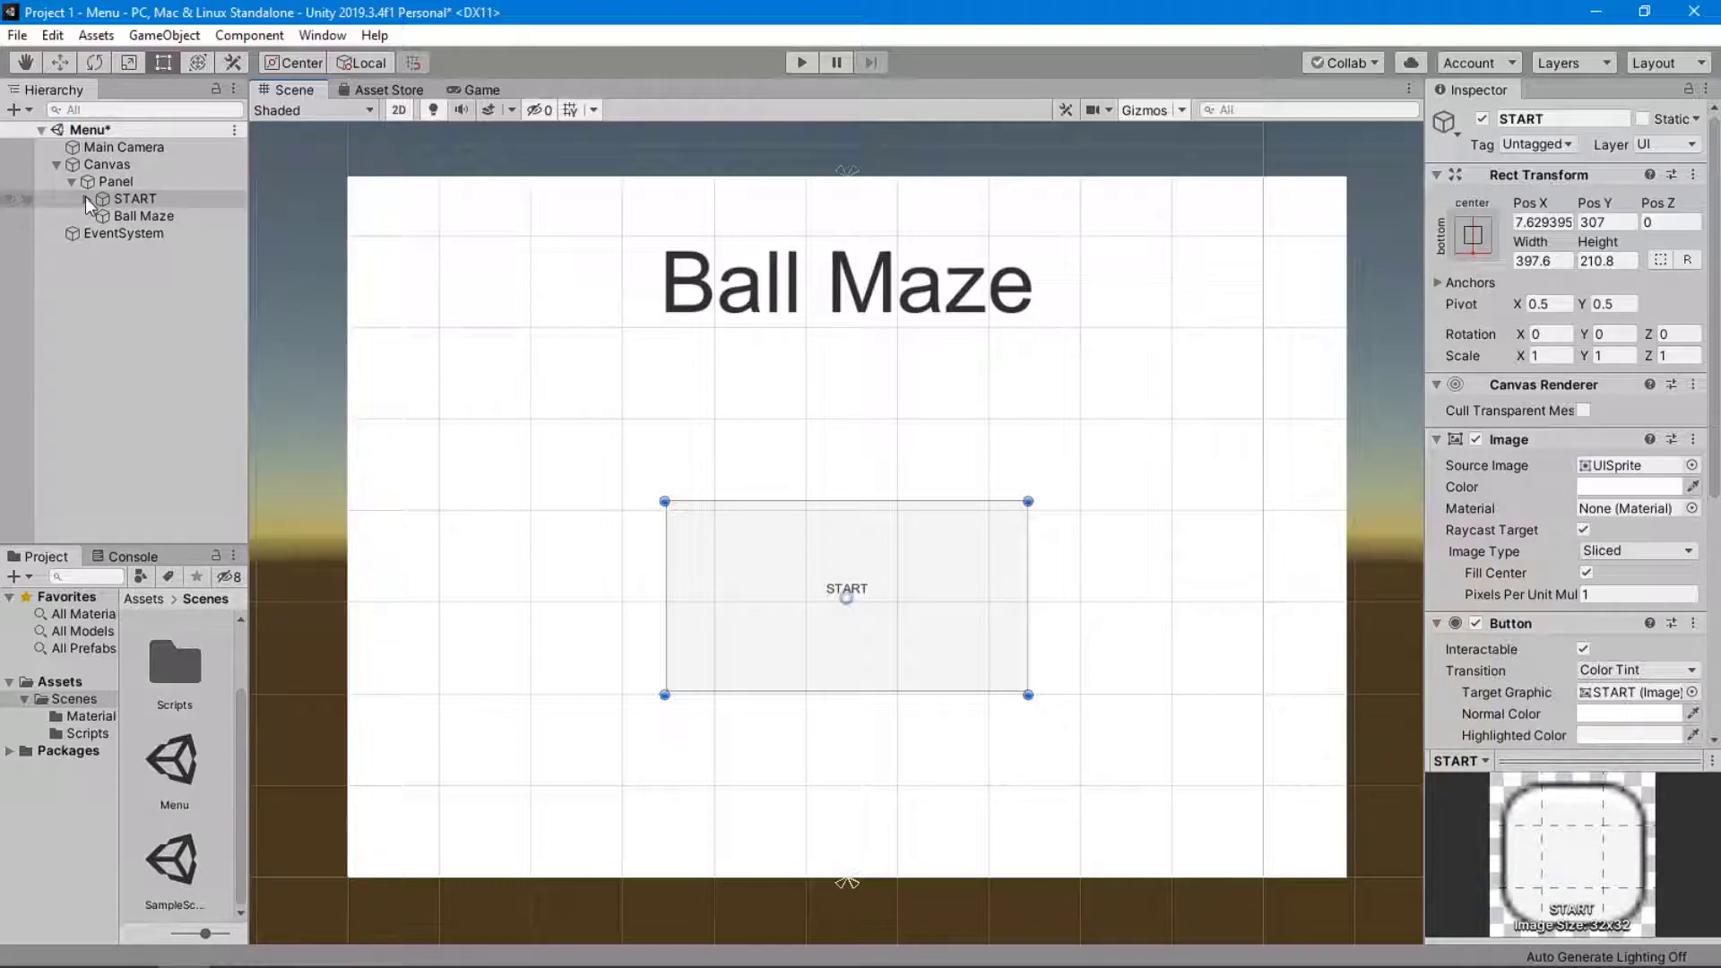
click(109, 217)
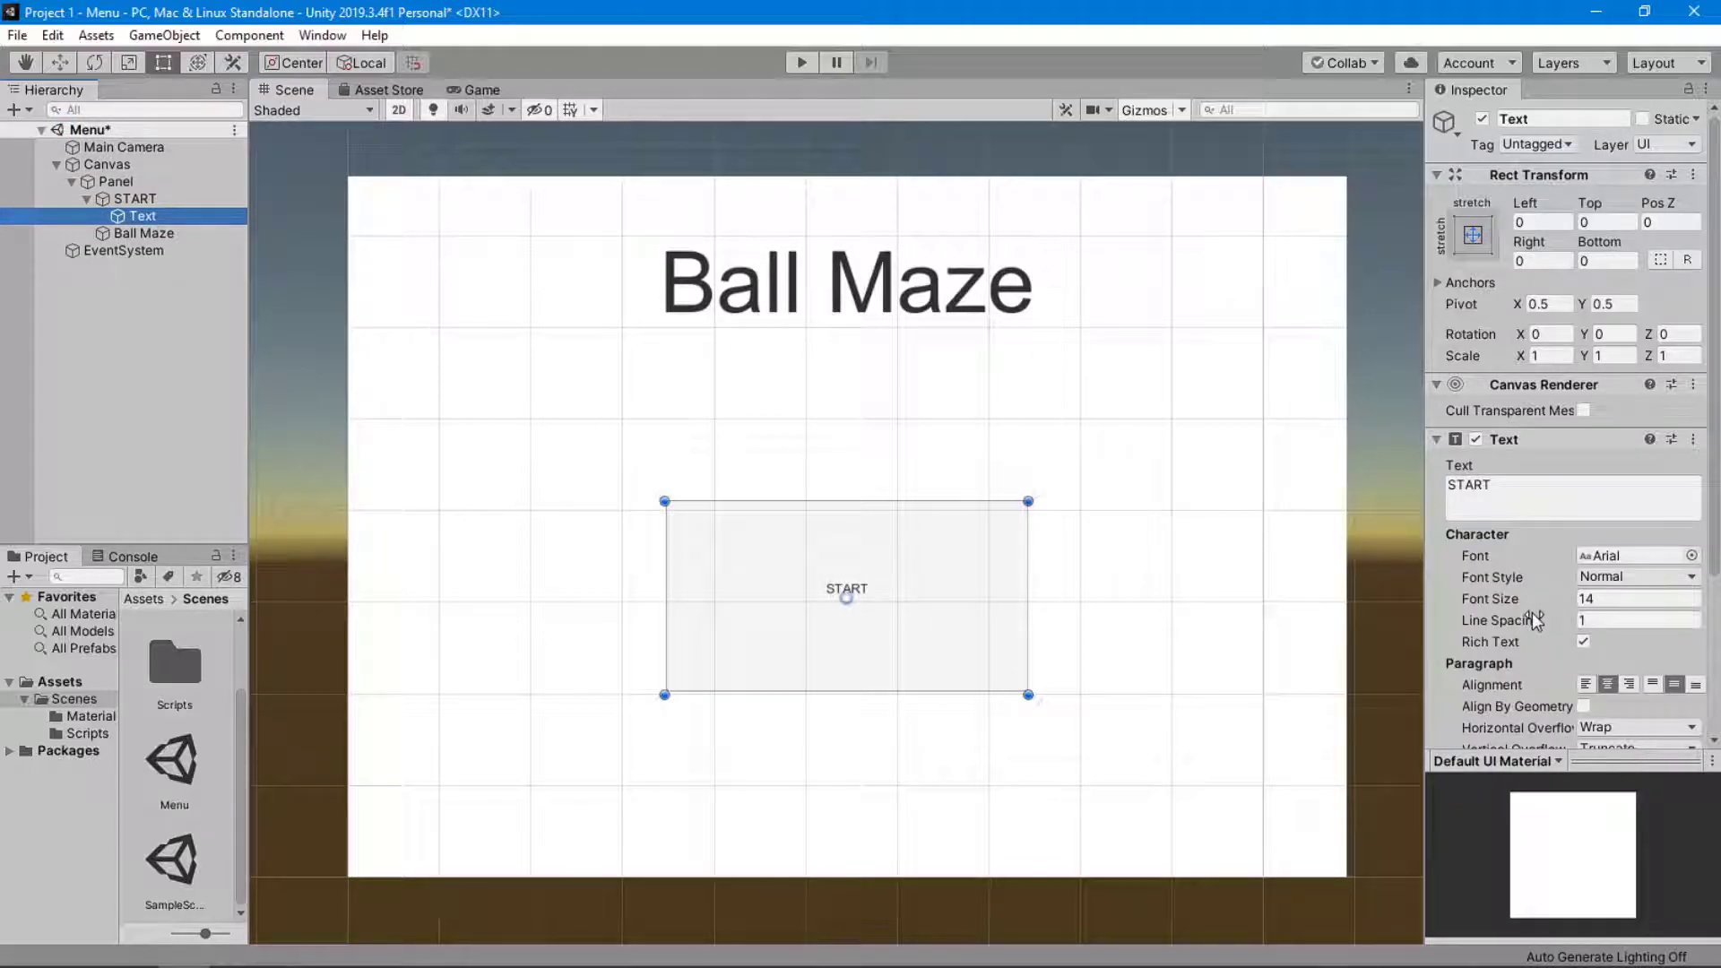
drag(1527, 604, 1587, 618)
scroll(1588, 616, down, 3)
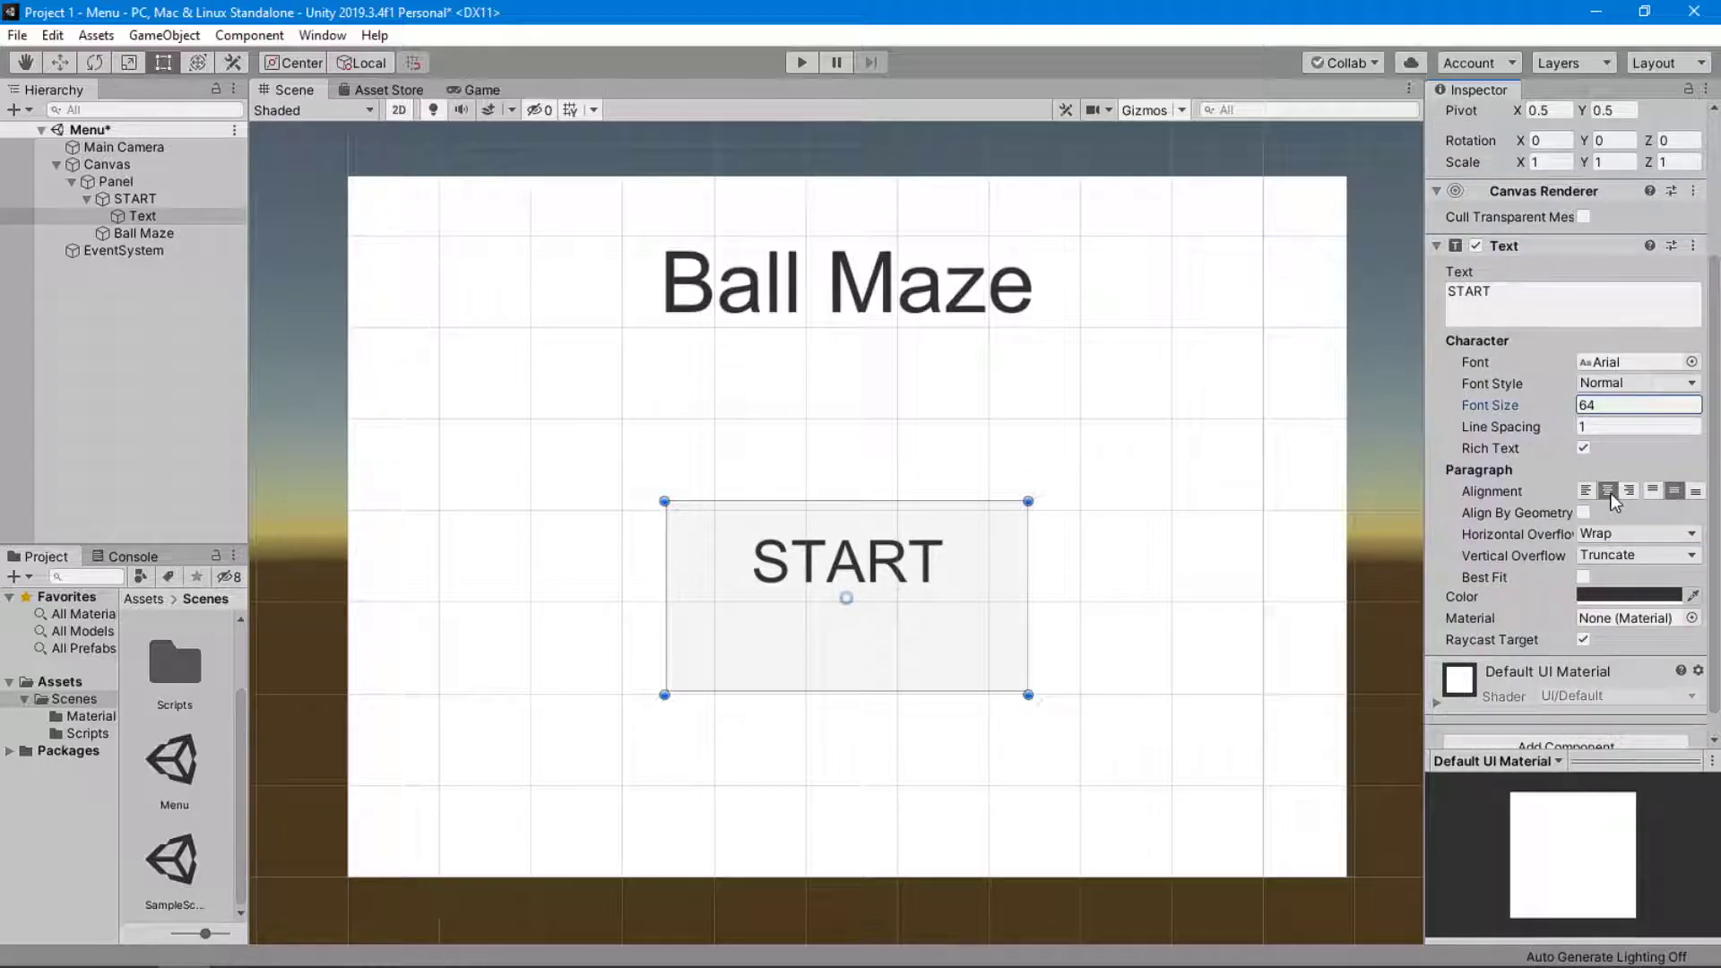
drag(1498, 406, 1554, 426)
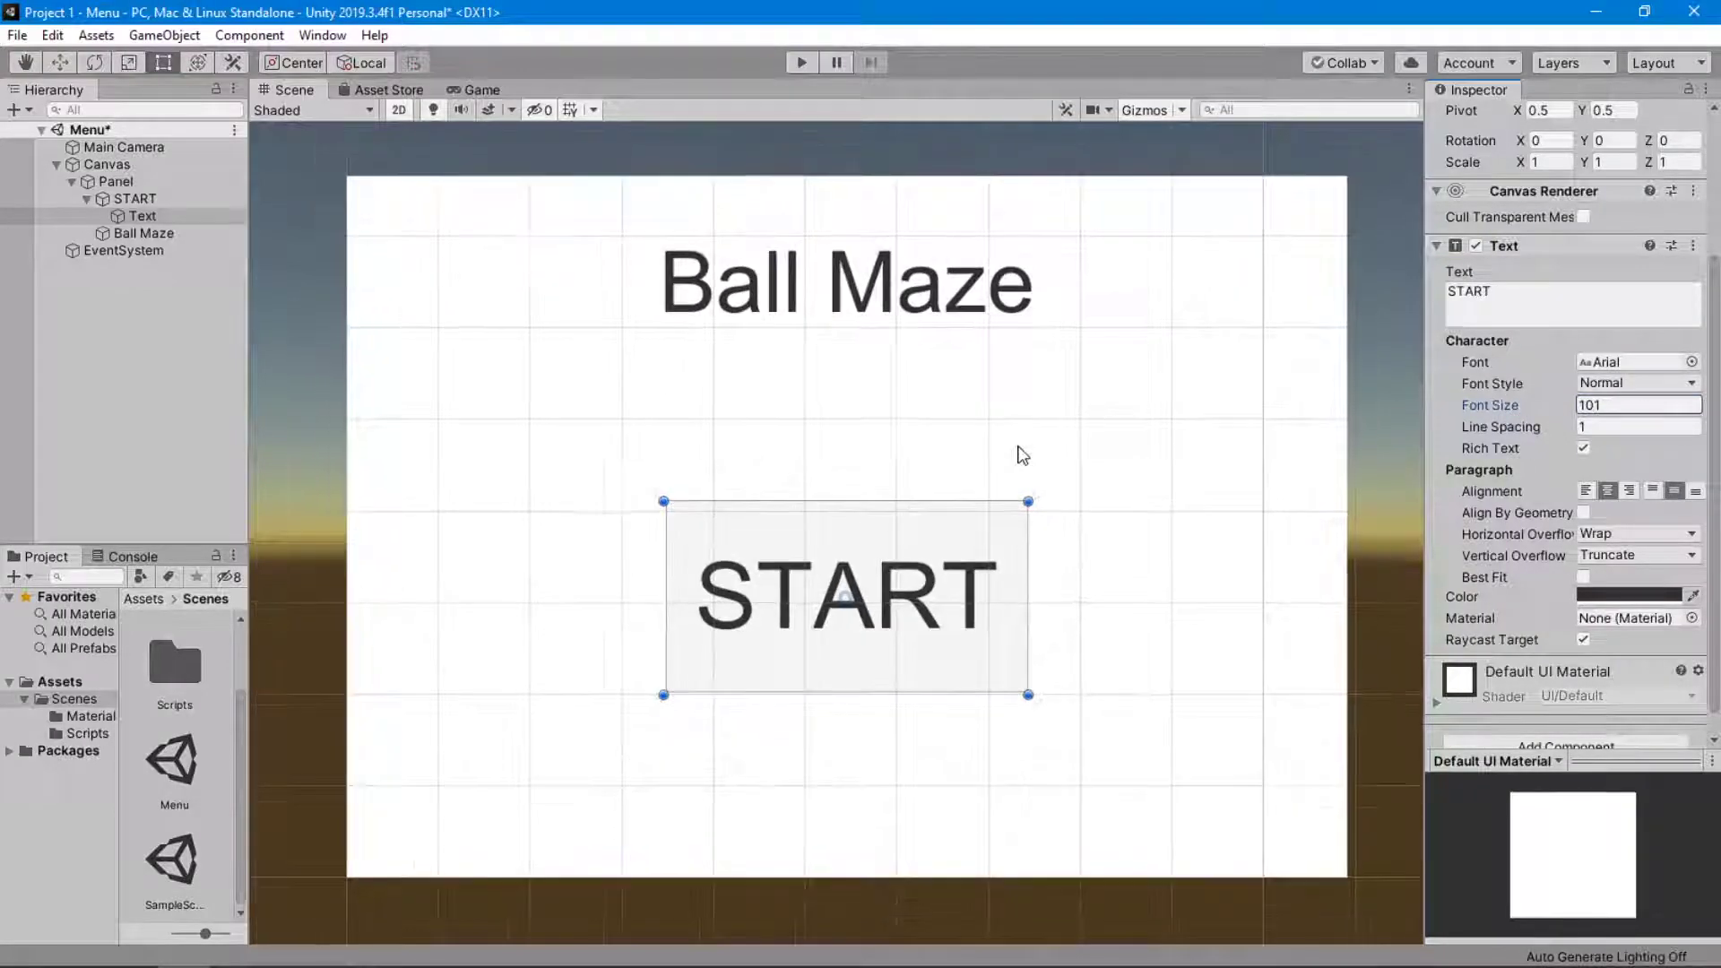
click(480, 90)
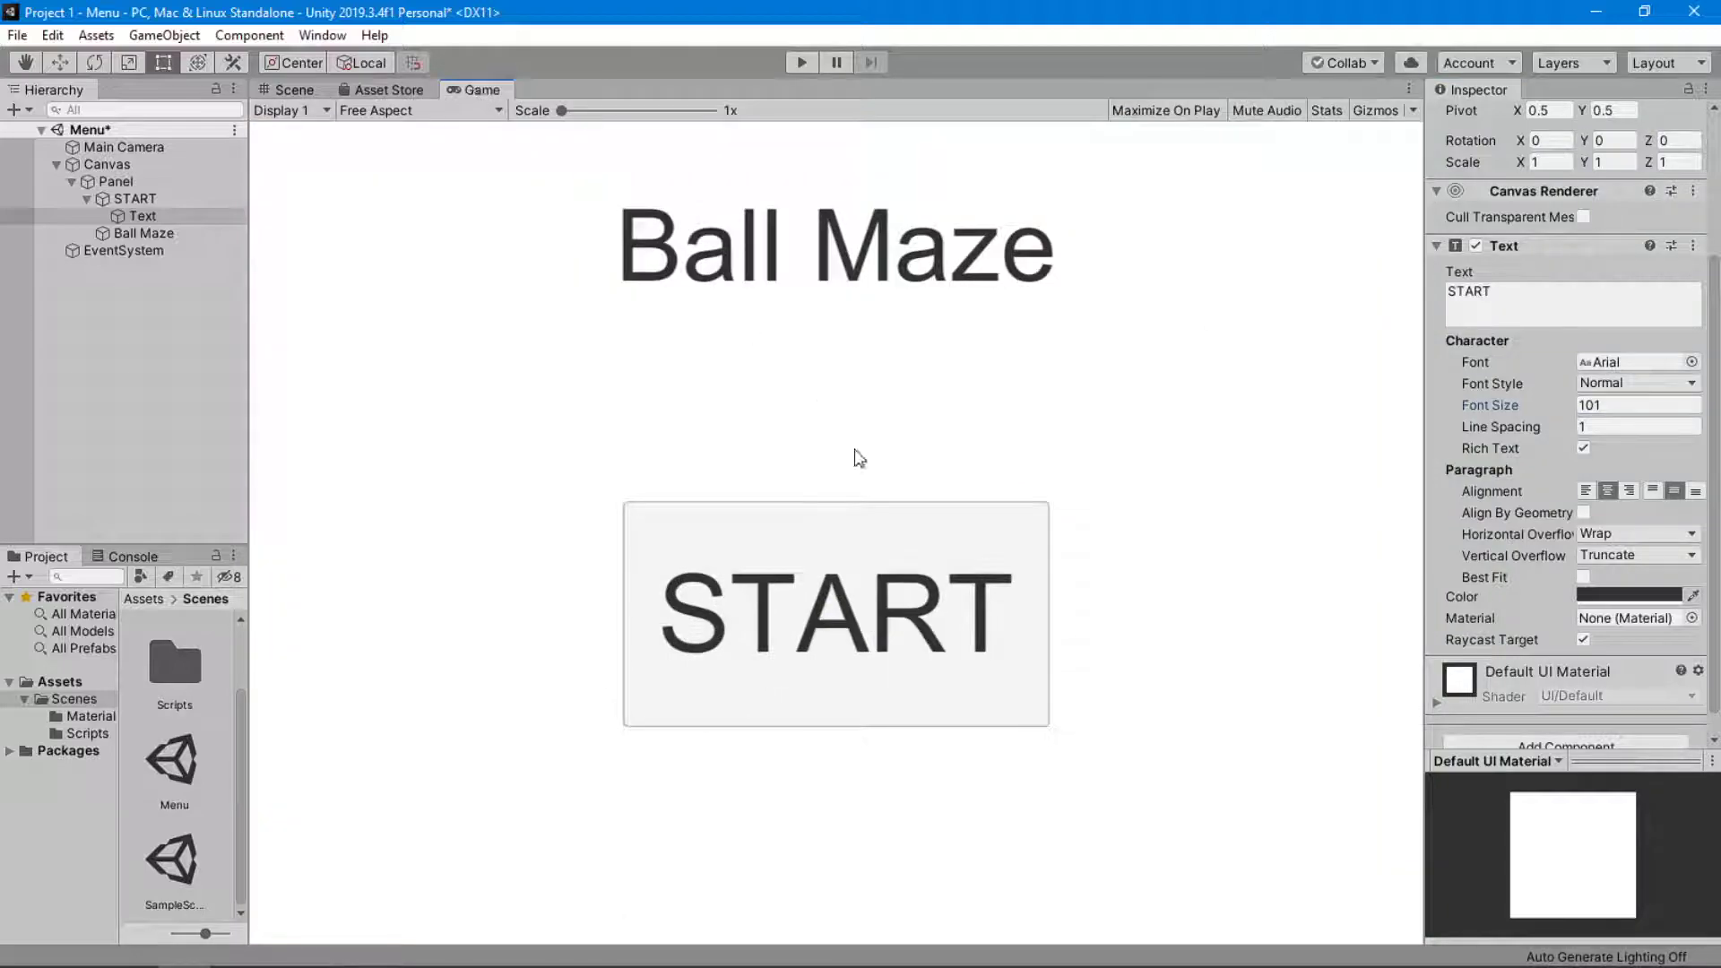
click(300, 90)
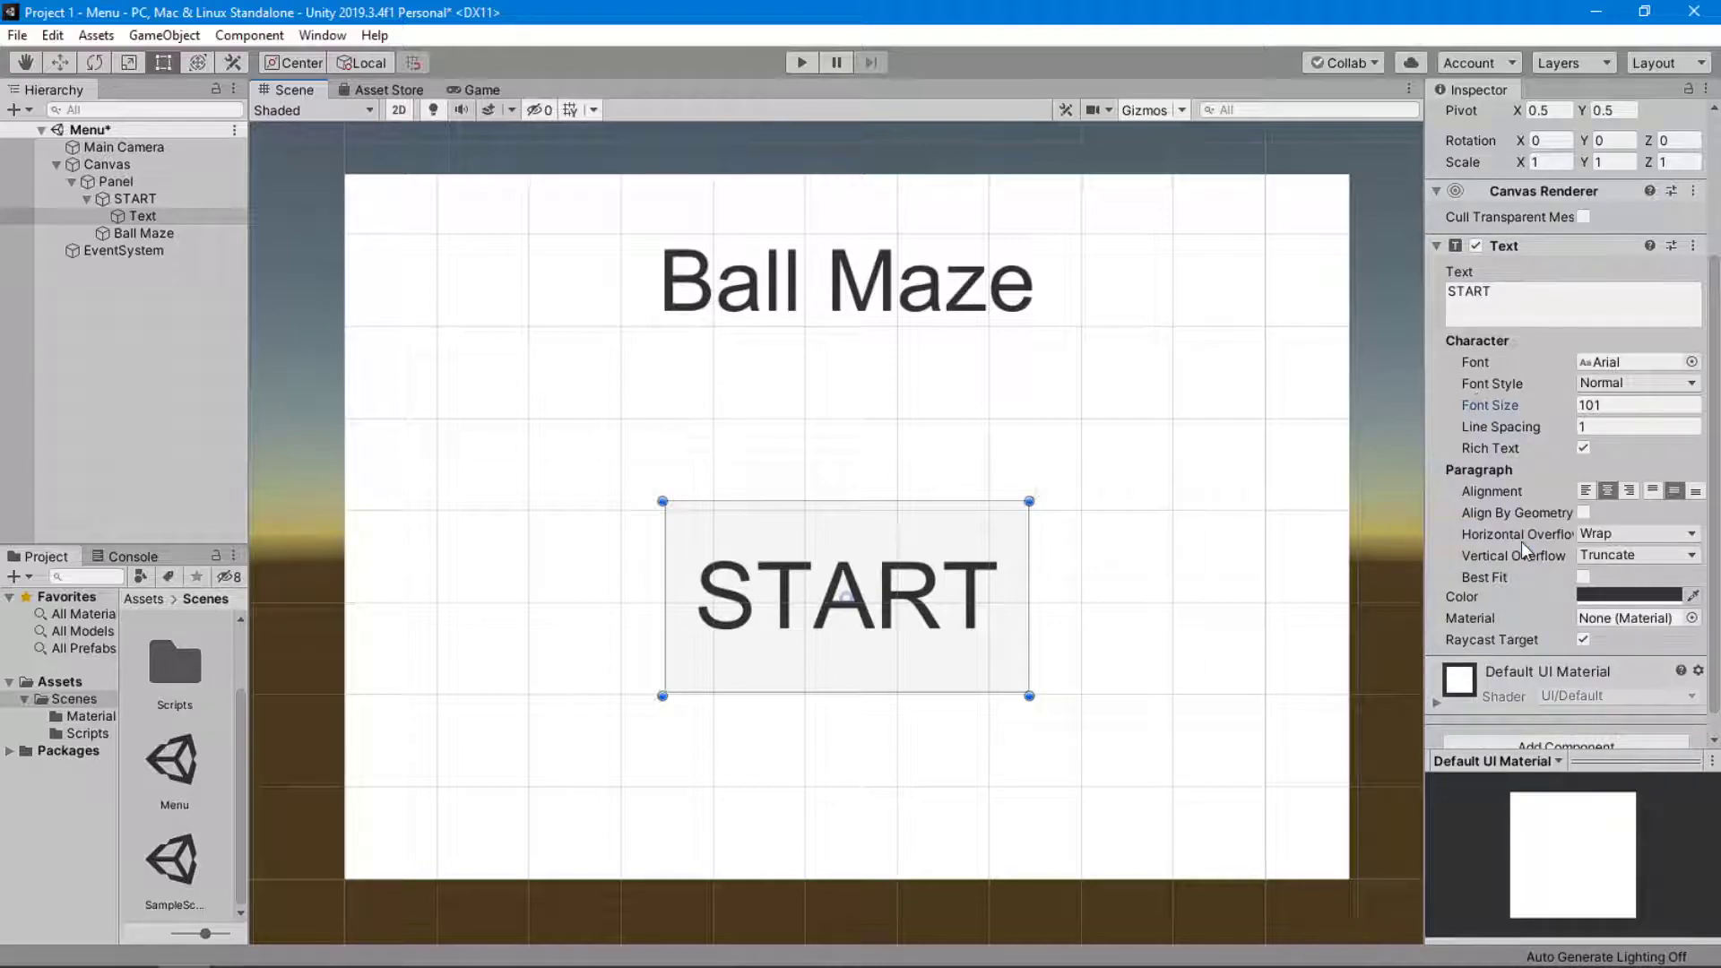
scroll(1520, 541, down, 1)
scroll(1520, 542, up, 4)
scroll(1520, 542, down, 3)
scroll(1520, 542, down, 1)
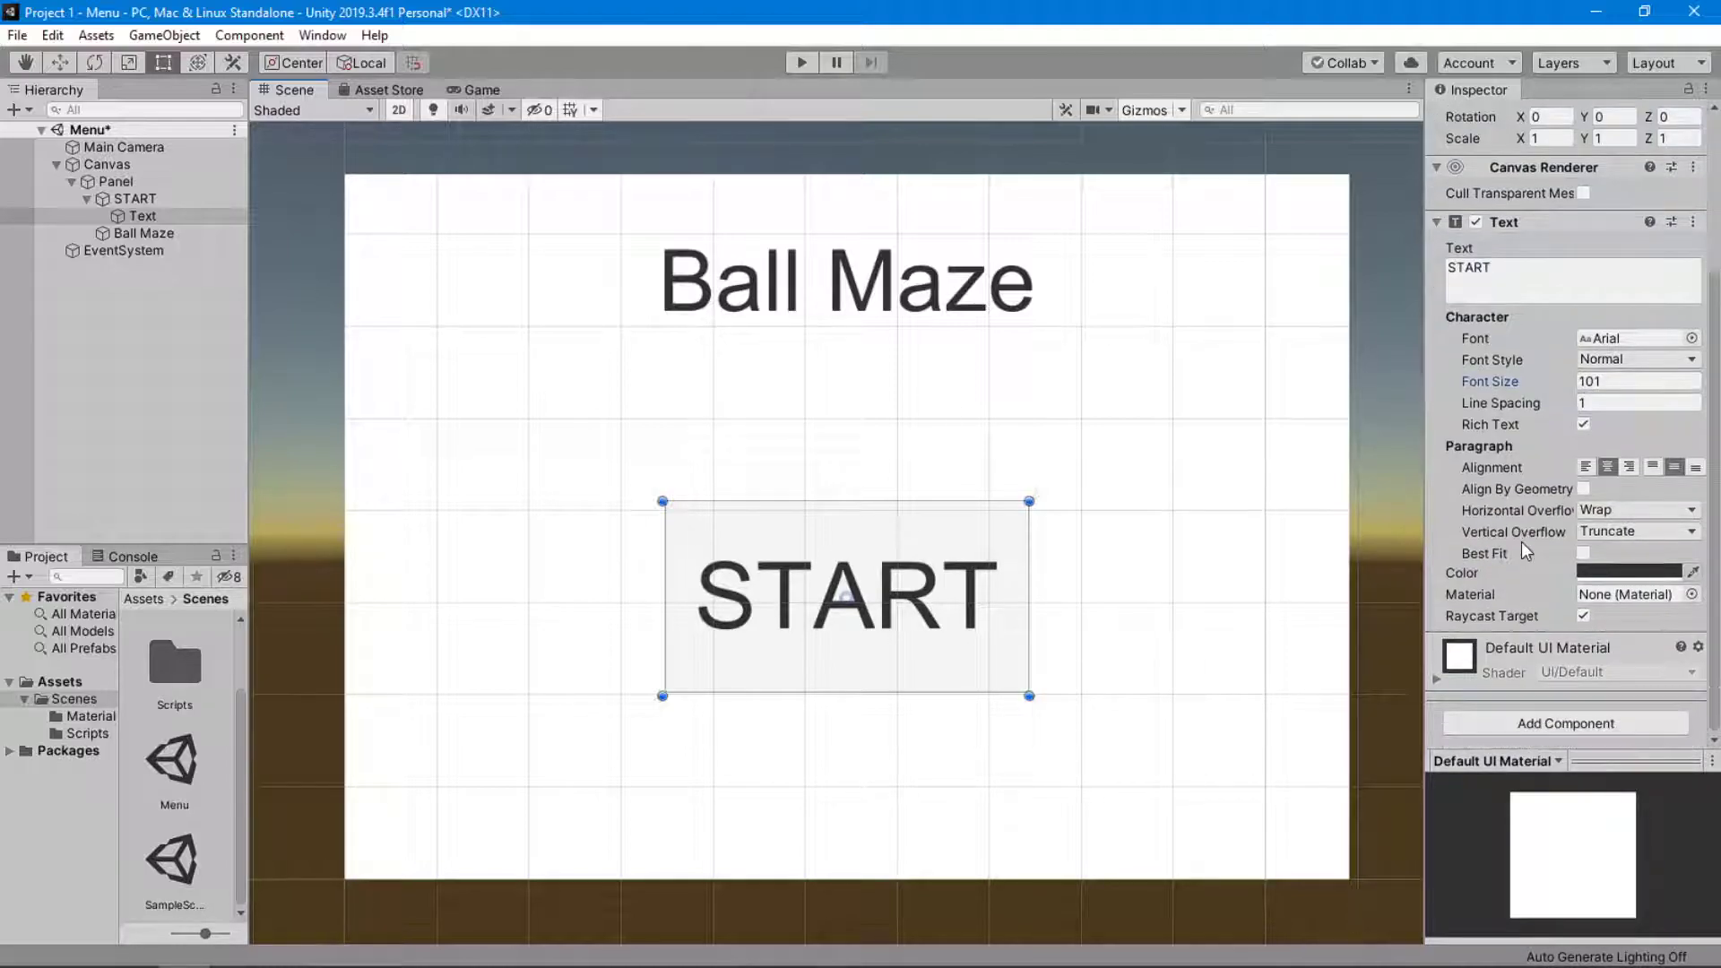
scroll(1520, 542, up, 4)
scroll(1520, 541, down, 4)
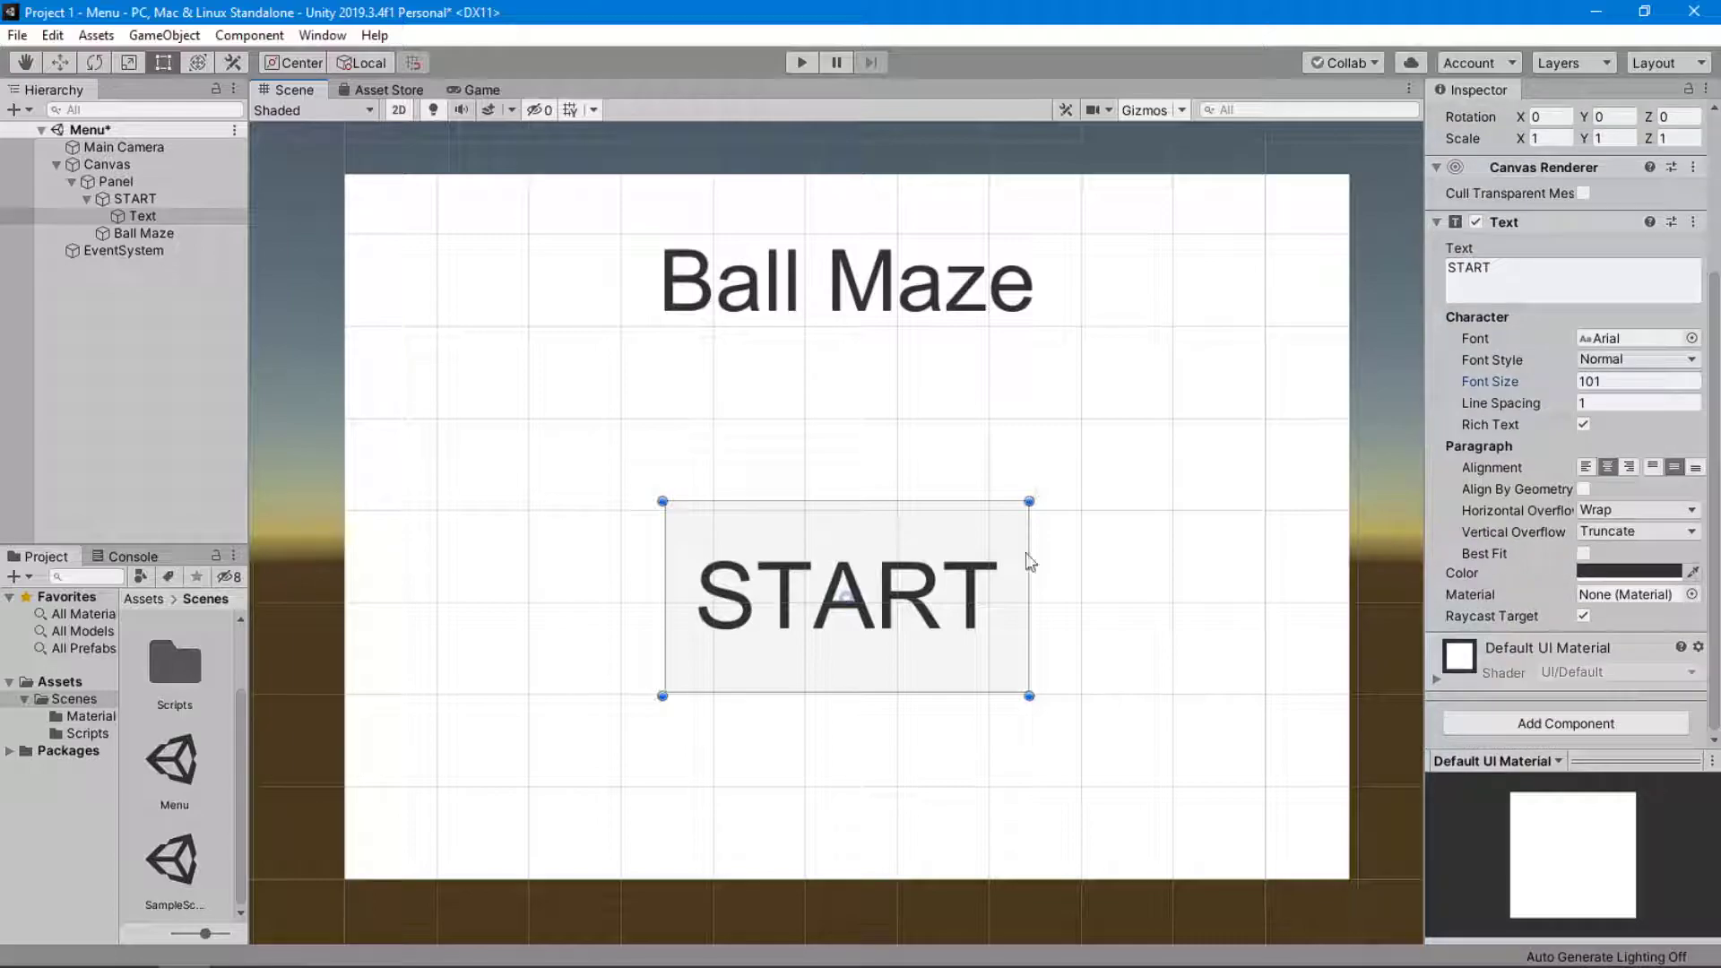